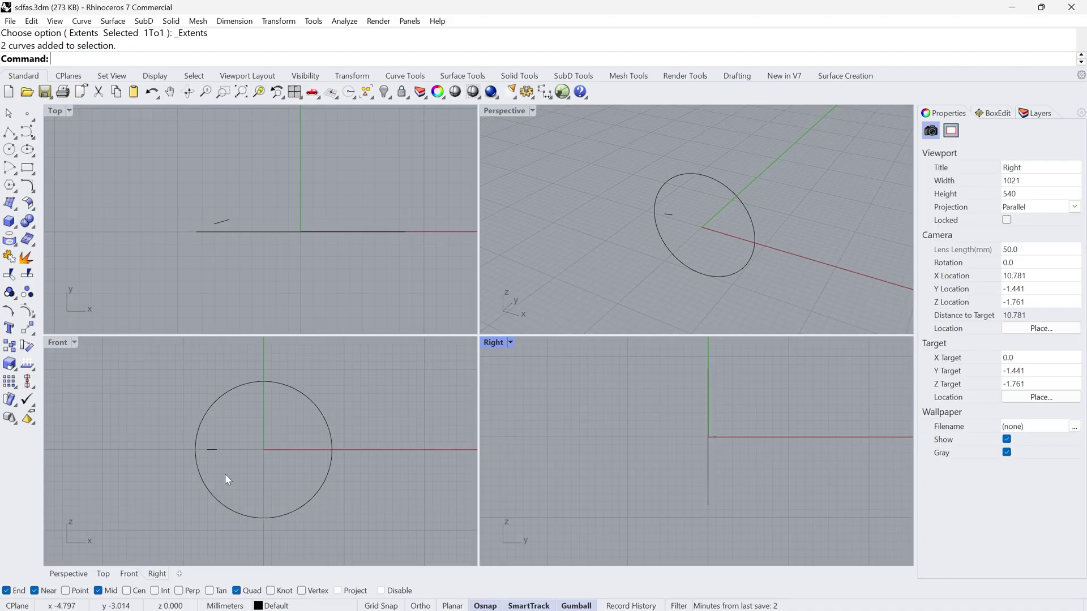
- Extrude the circle 1.8 mm to both sides as an open surface with the Solid option off
left_click_drag(328, 378, 288, 423)
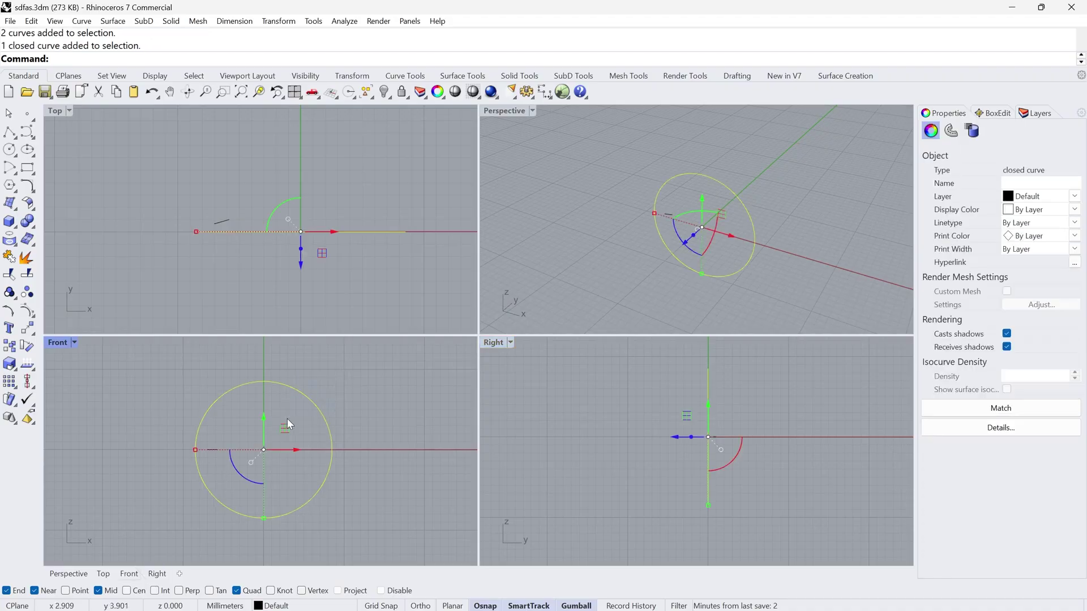
key("Up")
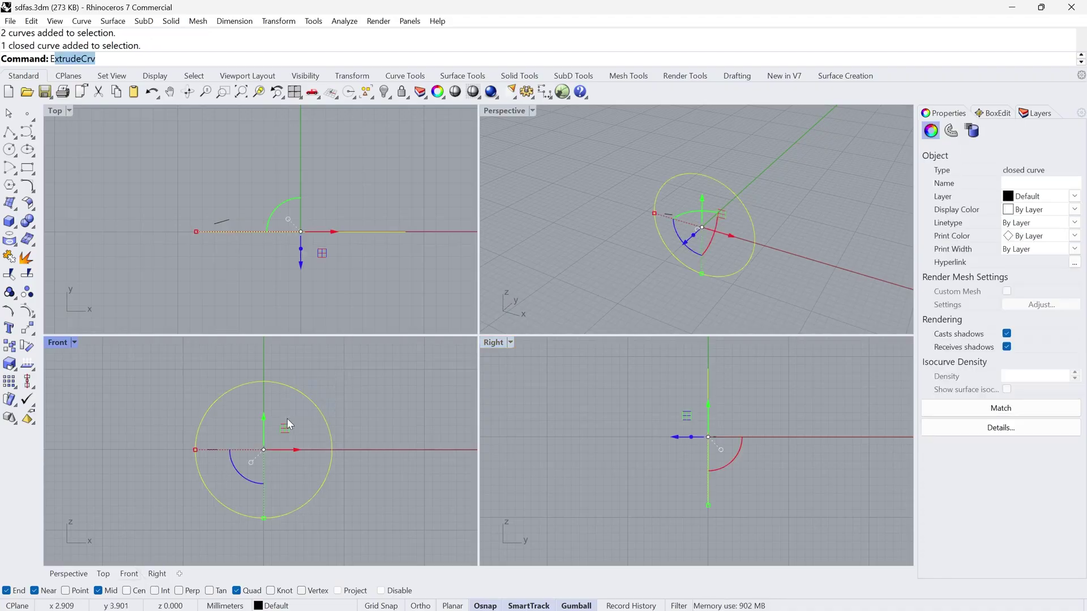
key("Return")
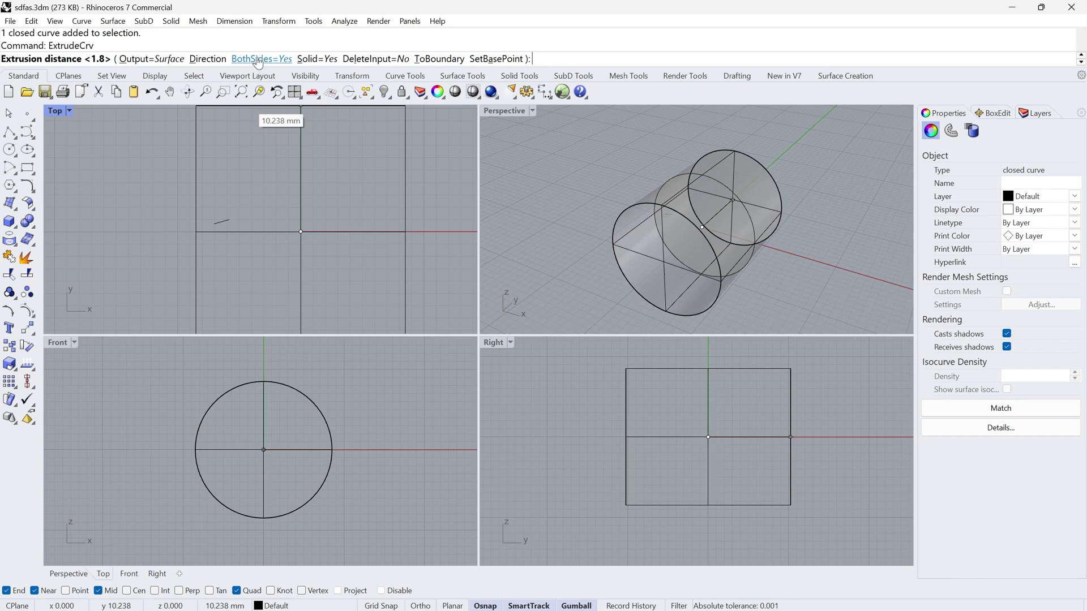
left_click(315, 59)
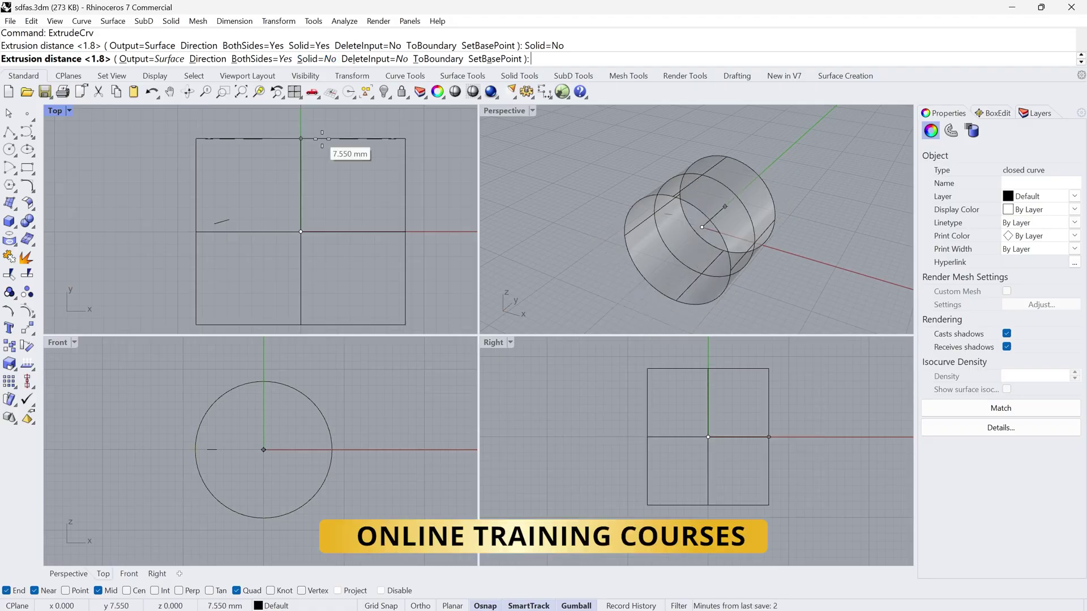
type("1.8")
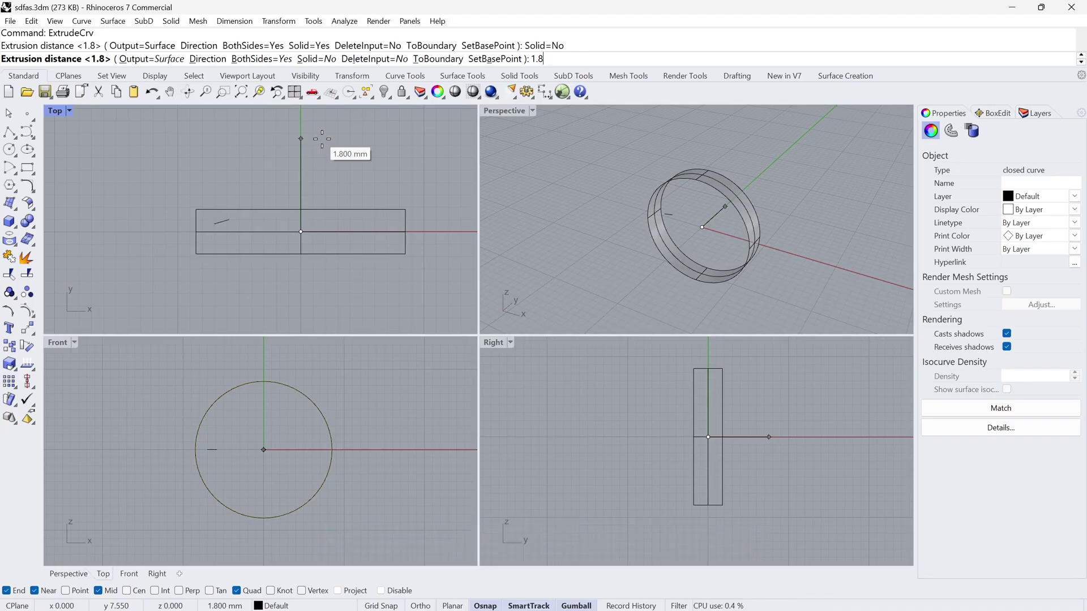
key("Return")
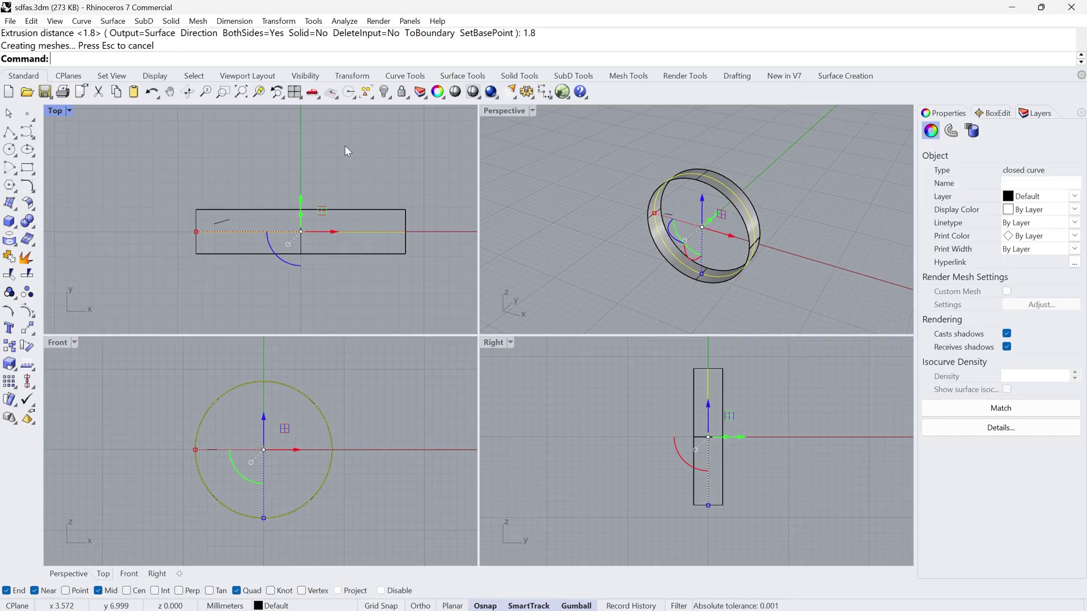
- Create UV curves from the extruded ring surface to get its flattened rectangular outline
right_click_drag(654, 166, 660, 193)
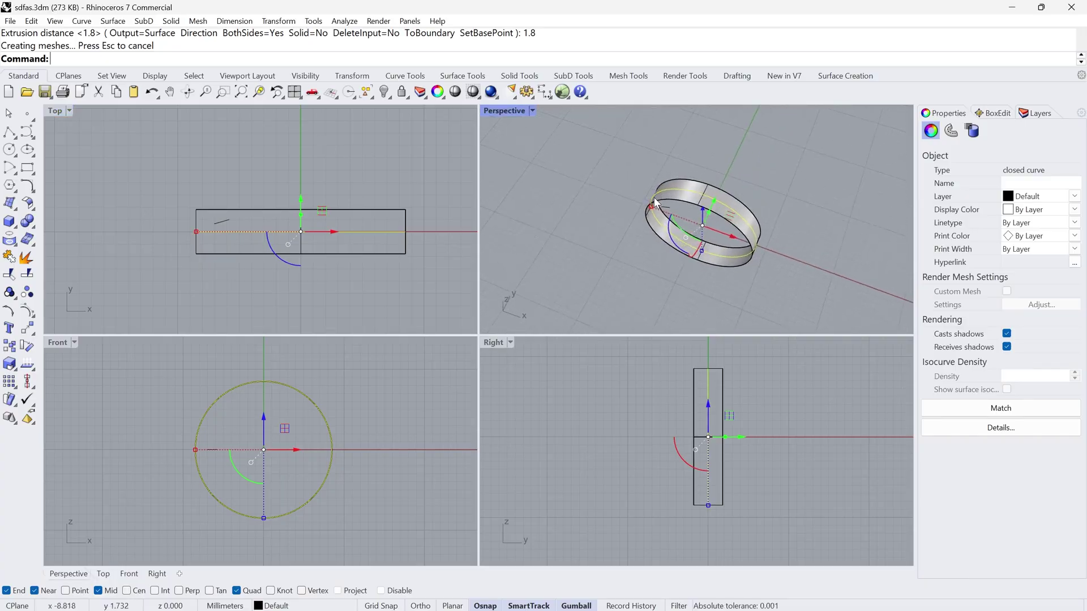
scroll(724, 161, "up", 3)
left_click(698, 159)
right_click_drag(726, 175, 761, 162)
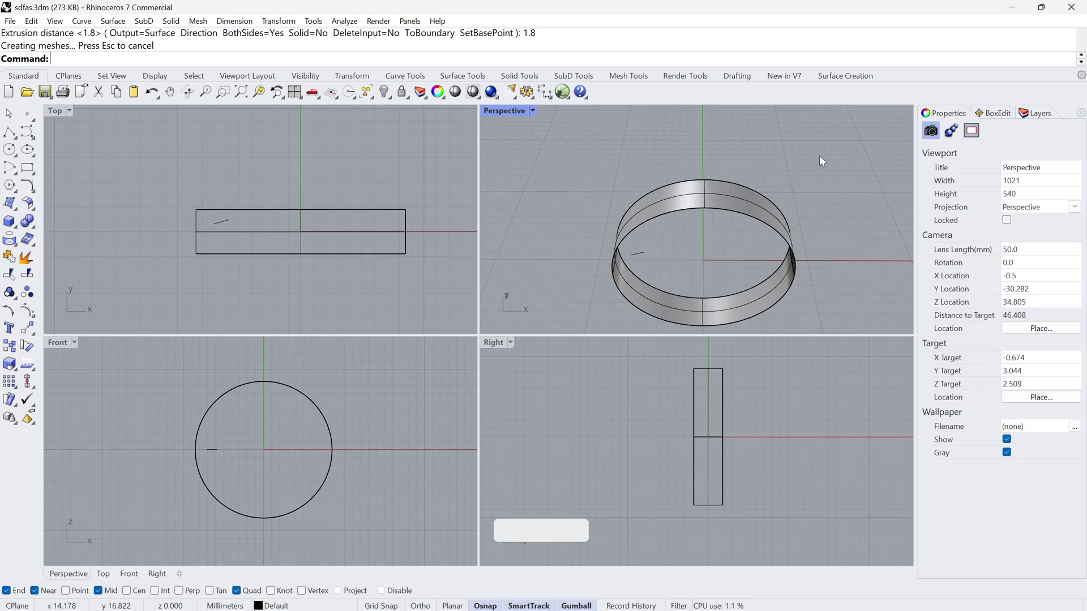
right_click_drag(819, 157, 790, 181)
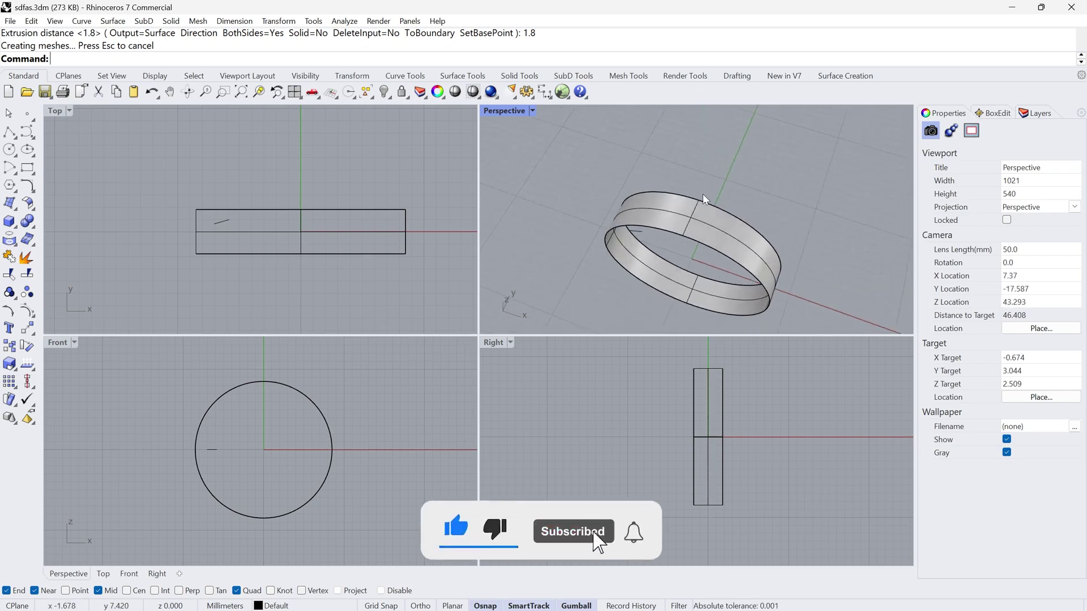
left_click(10, 243)
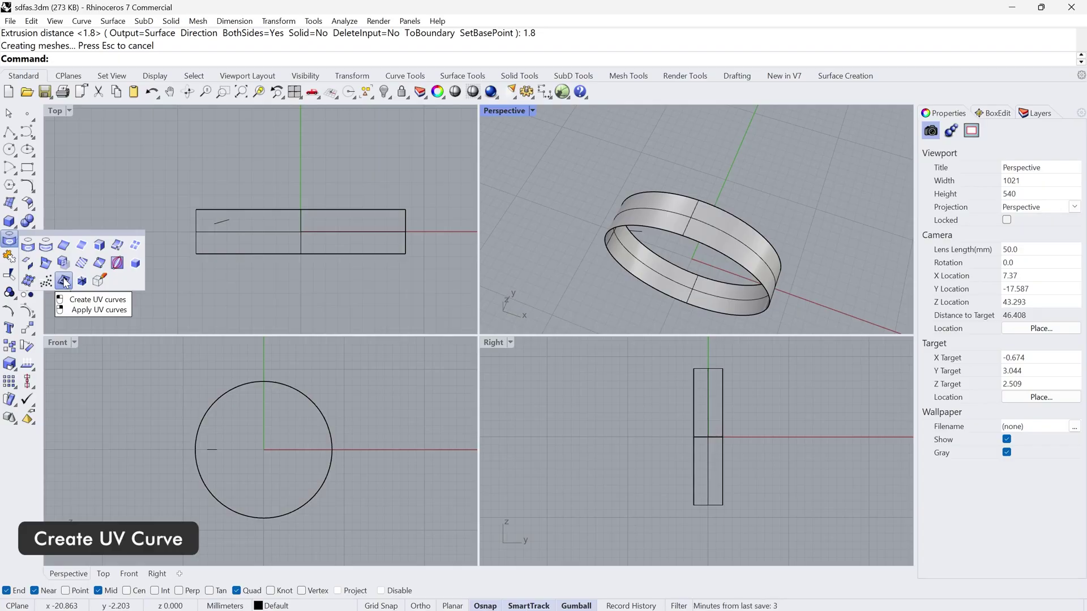
left_click(64, 280)
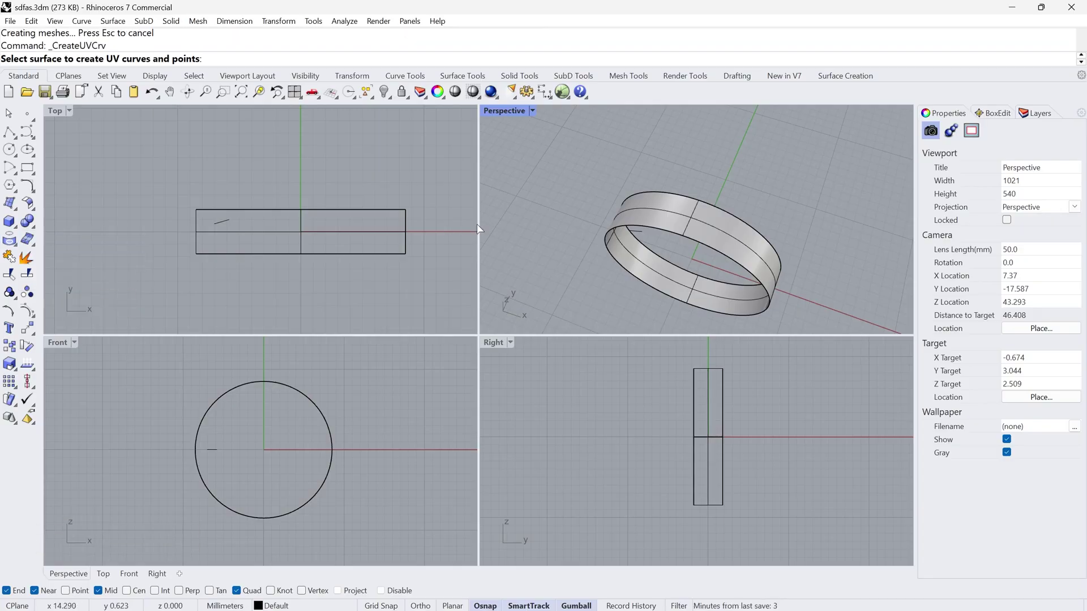
left_click(669, 216)
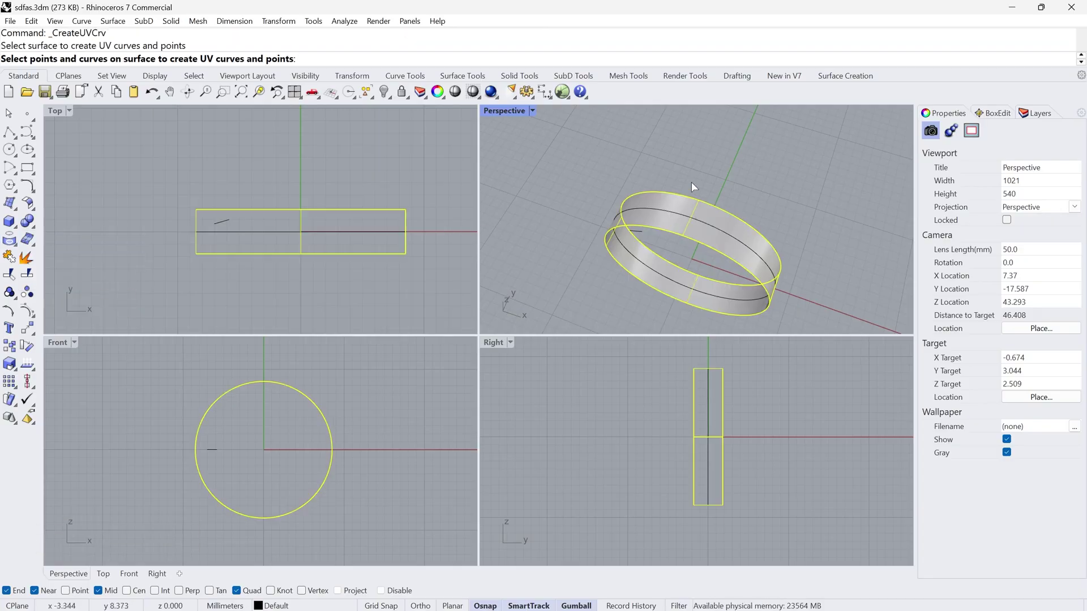
key("Return")
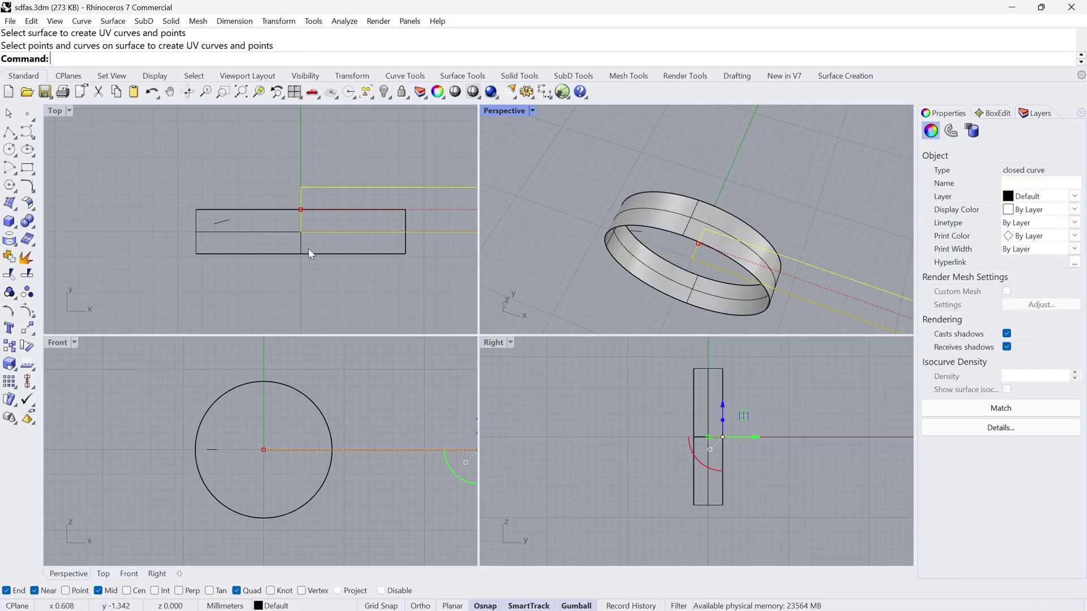
- Move the flattened UV rectangle in the Top view to a clear spot above the ring
scroll(275, 249, "down", 4)
scroll(395, 230, "up", 2)
left_click_drag(369, 222, 171, 214)
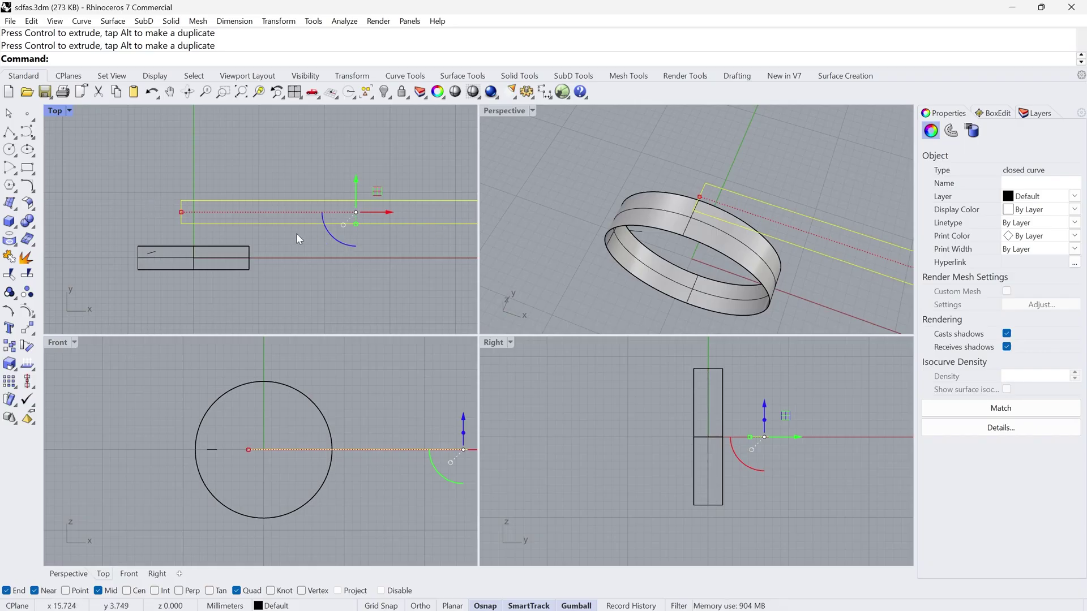
- Maximize the Top view and move the short slanted line off the ring to just above the UV rectangle
double_click(55, 111)
scroll(400, 317, "down", 4)
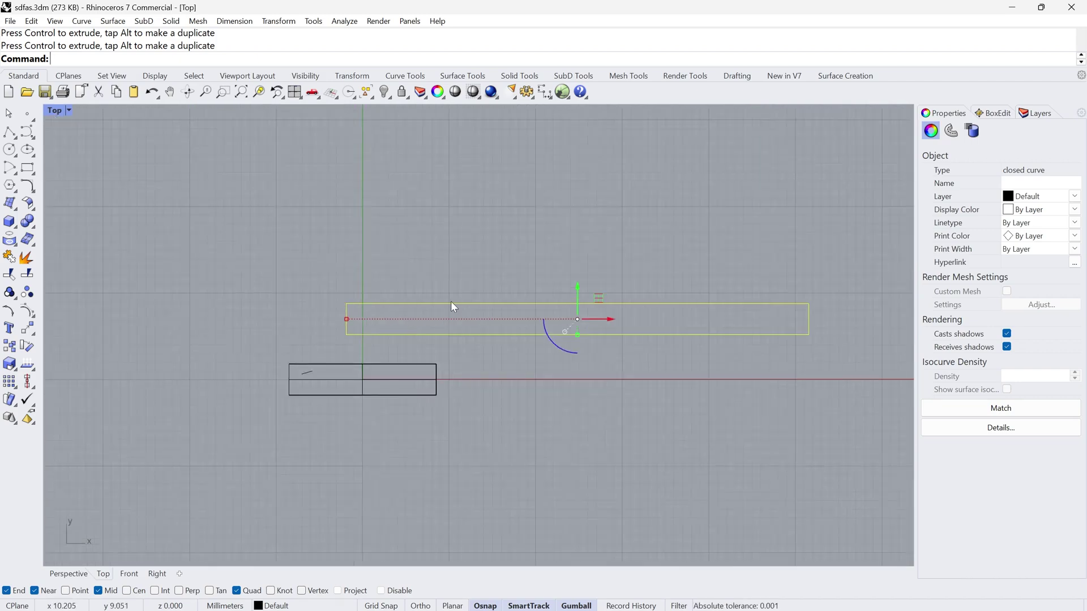
left_click_drag(578, 287, 570, 269)
scroll(461, 276, "down", 3)
scroll(462, 277, "down", 3)
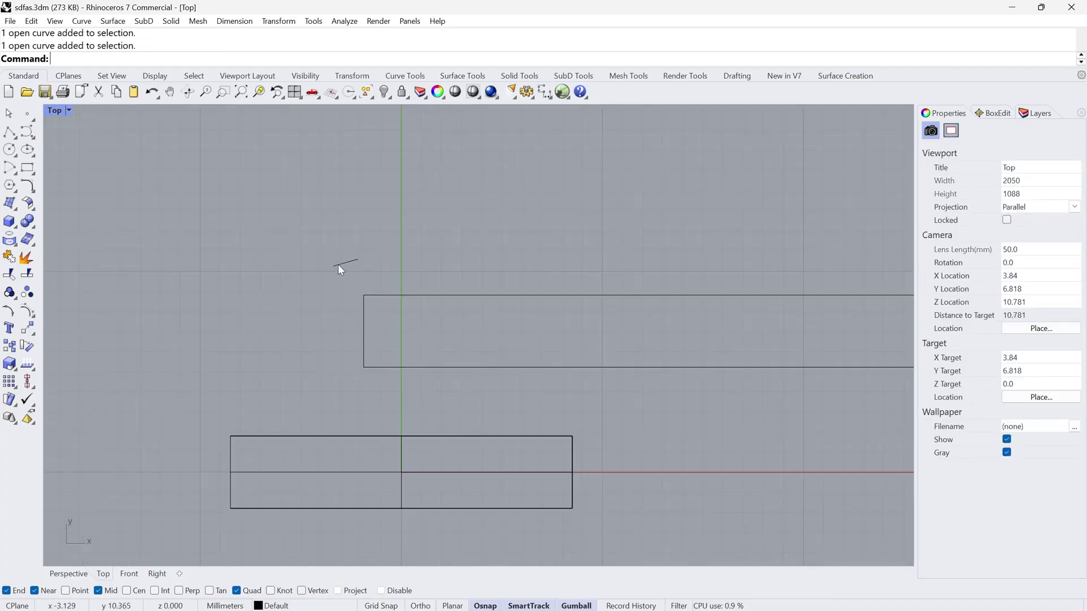
left_click_drag(392, 237, 317, 283)
key("Escape")
- Move the short slanted line by its lower endpoint onto the UV rectangle's left edge, near the upper corner
left_click(27, 328)
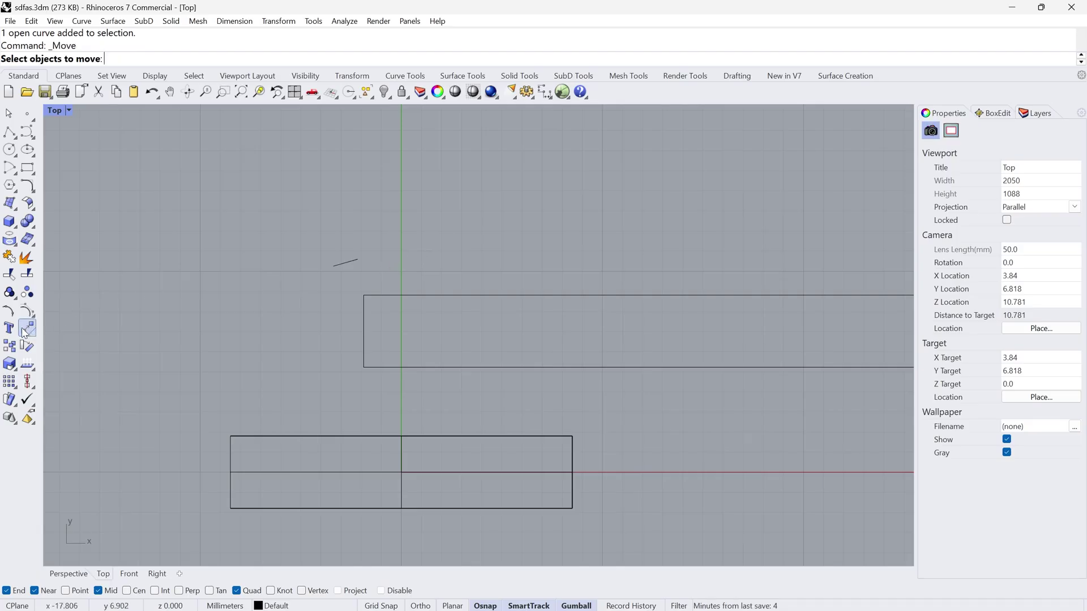
left_click(349, 264)
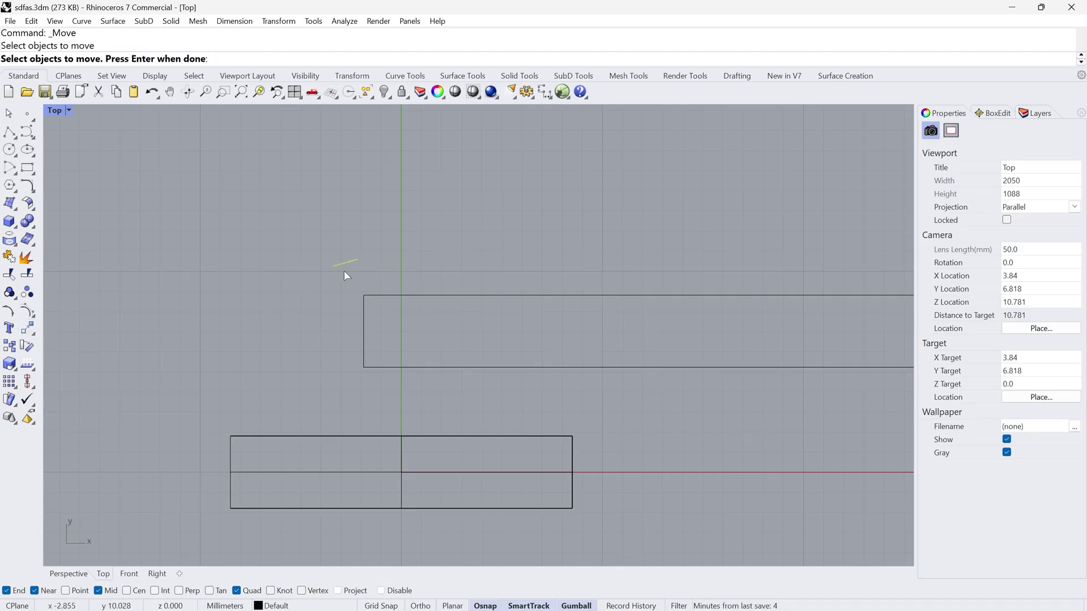
key("Return")
scroll(342, 268, "up", 4)
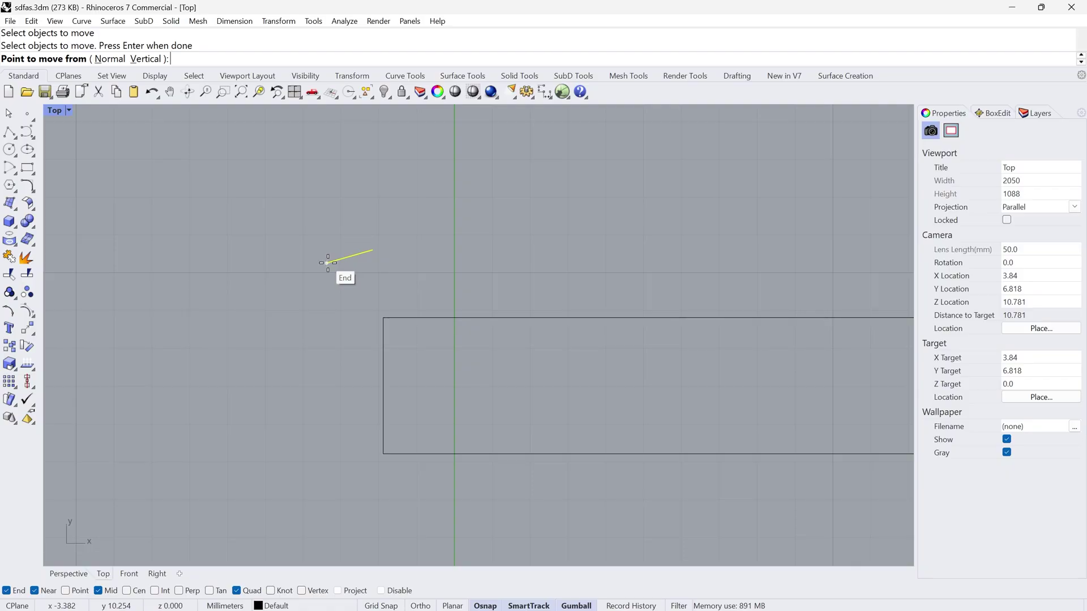
left_click(328, 263)
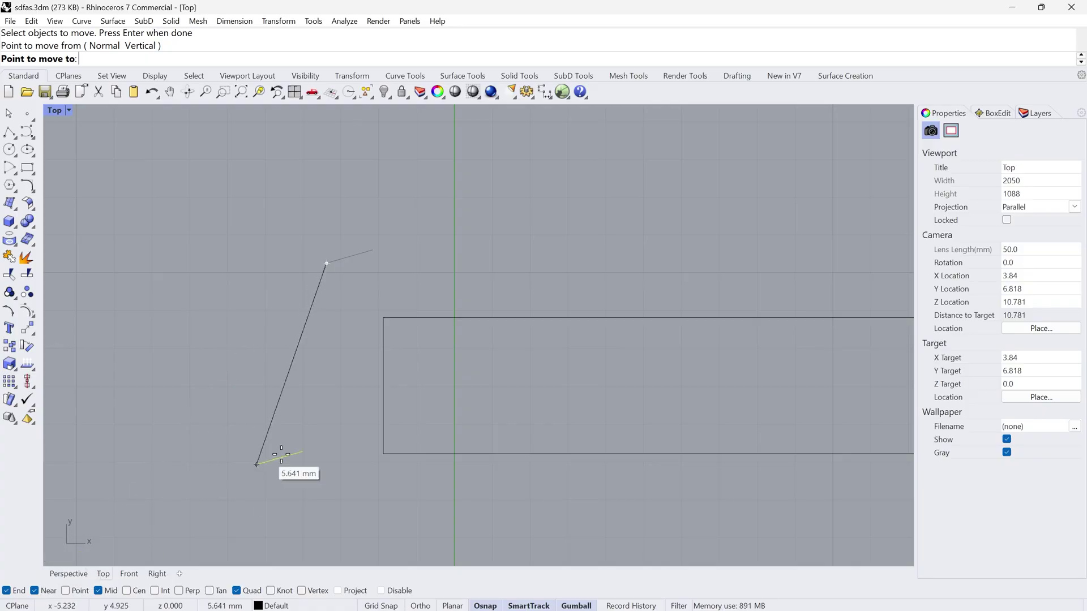
left_click(384, 346)
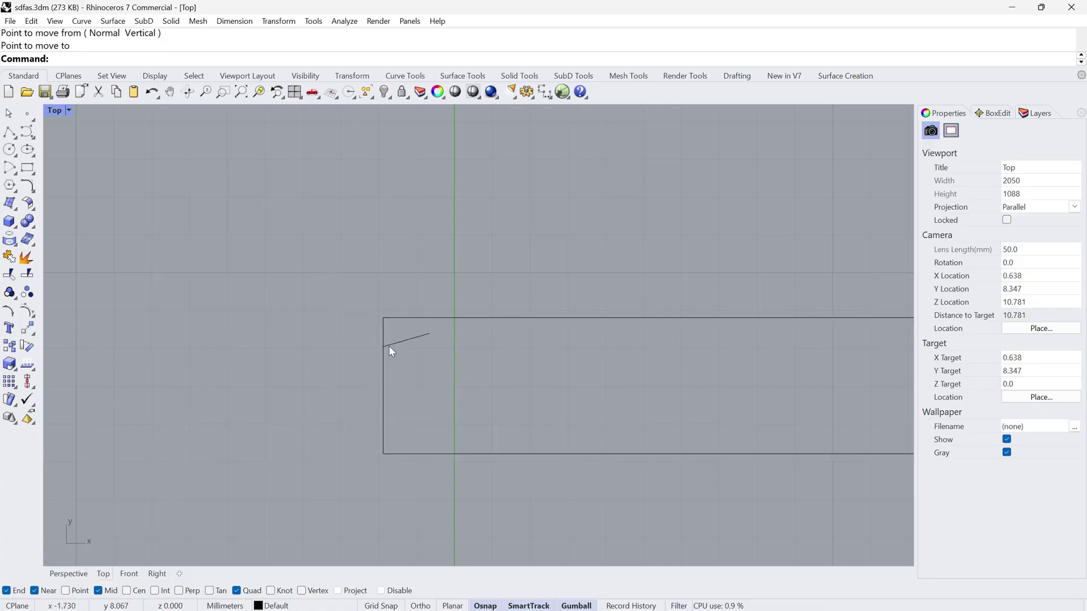
- Mirror the slanted line across a vertical plane through its upper endpoint to form a peak
scroll(437, 333, "up", 3)
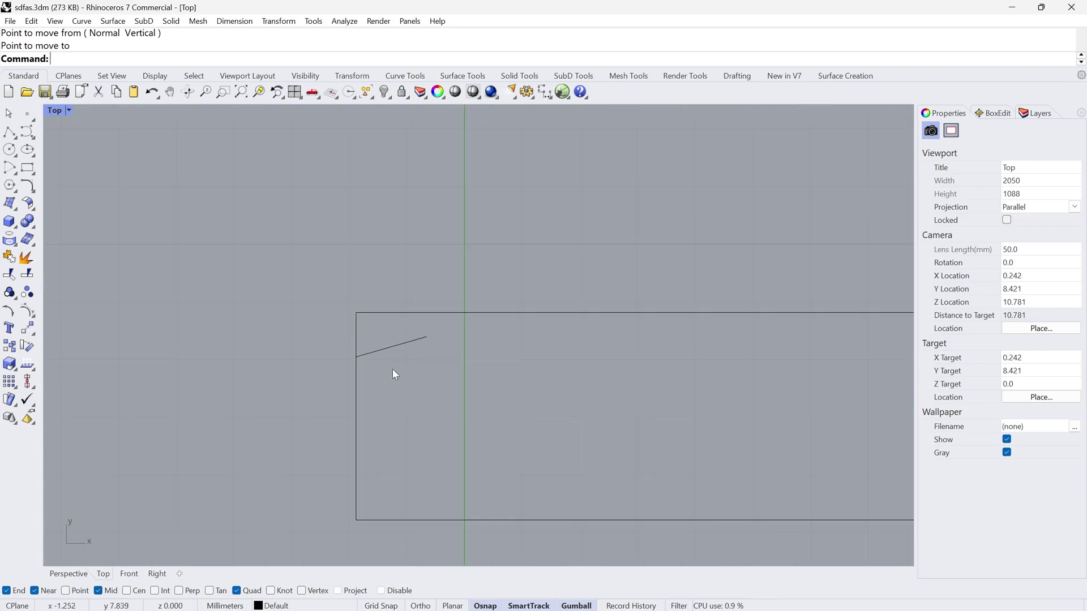
left_click(393, 348)
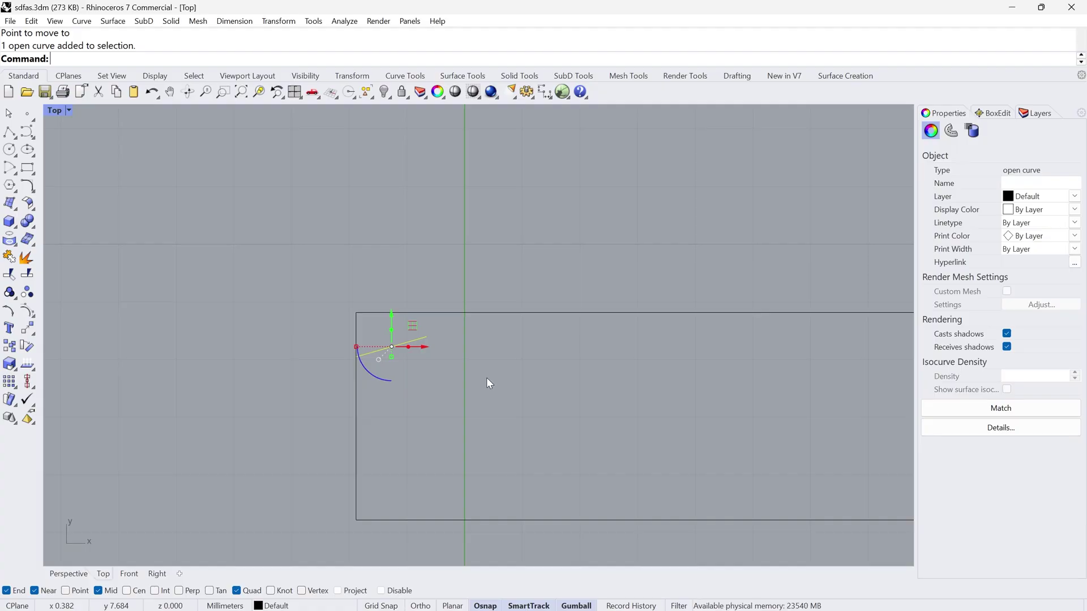
type("mi")
key("Return")
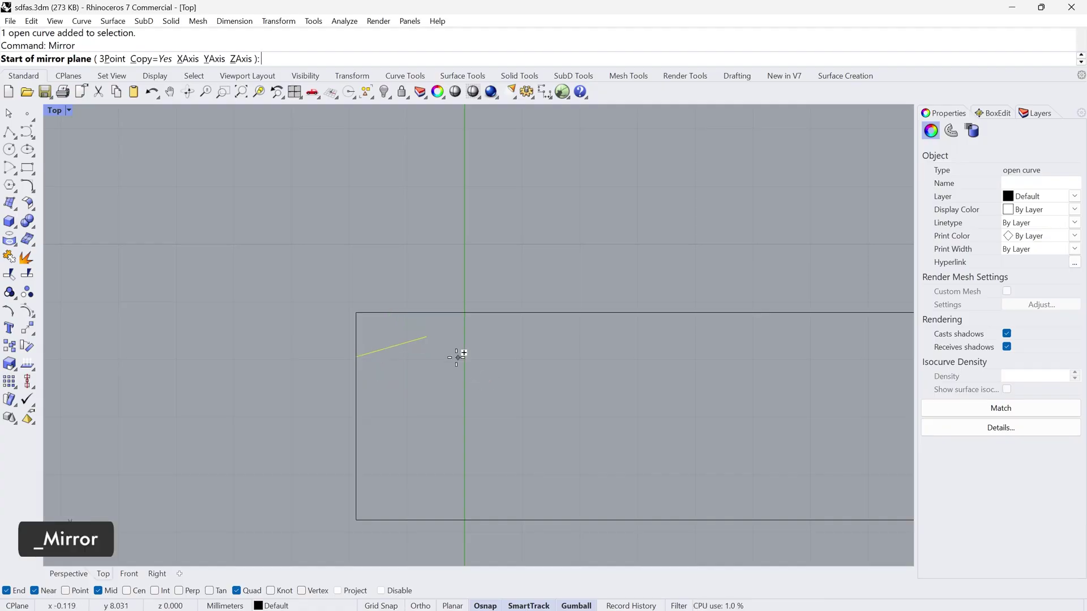
left_click(427, 337)
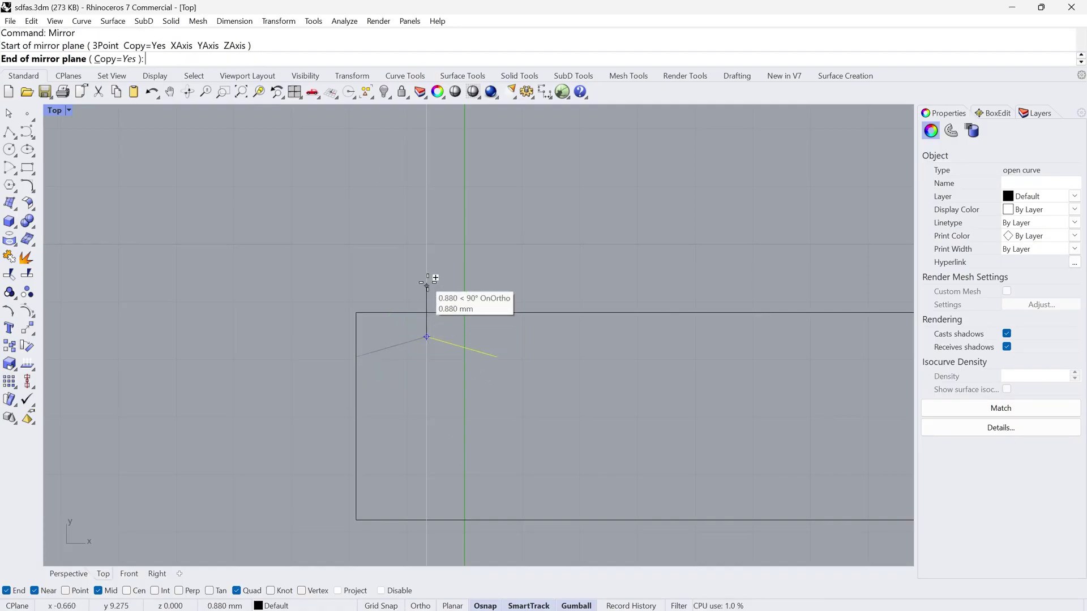
left_click(433, 249)
left_click(459, 378)
- Mirror the two peak lines across a vertical plane through their right endpoint to make a second peak
left_click_drag(456, 372, 402, 333)
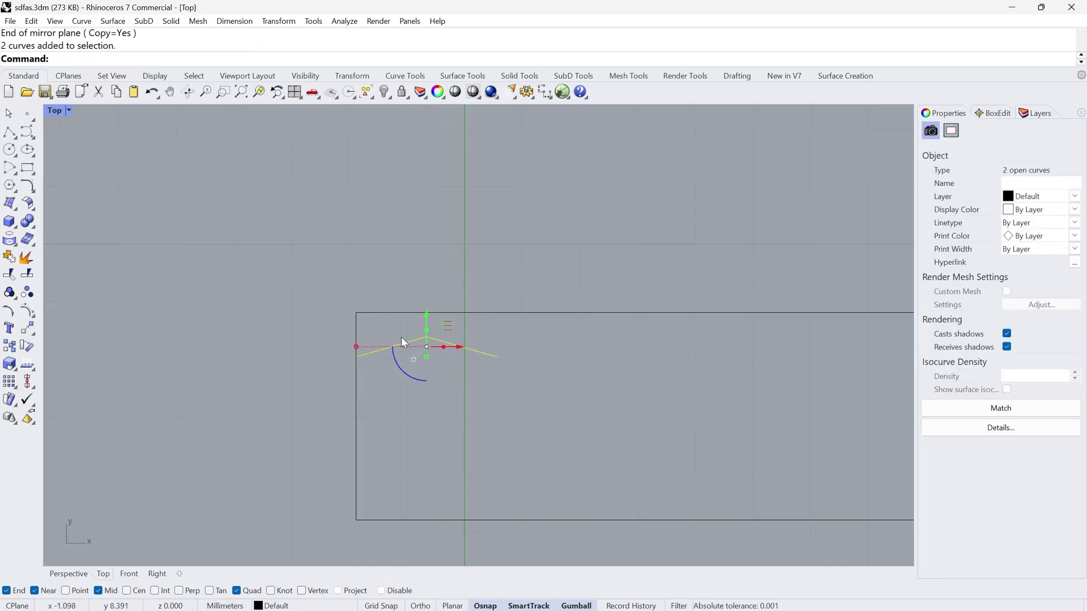
key("Return")
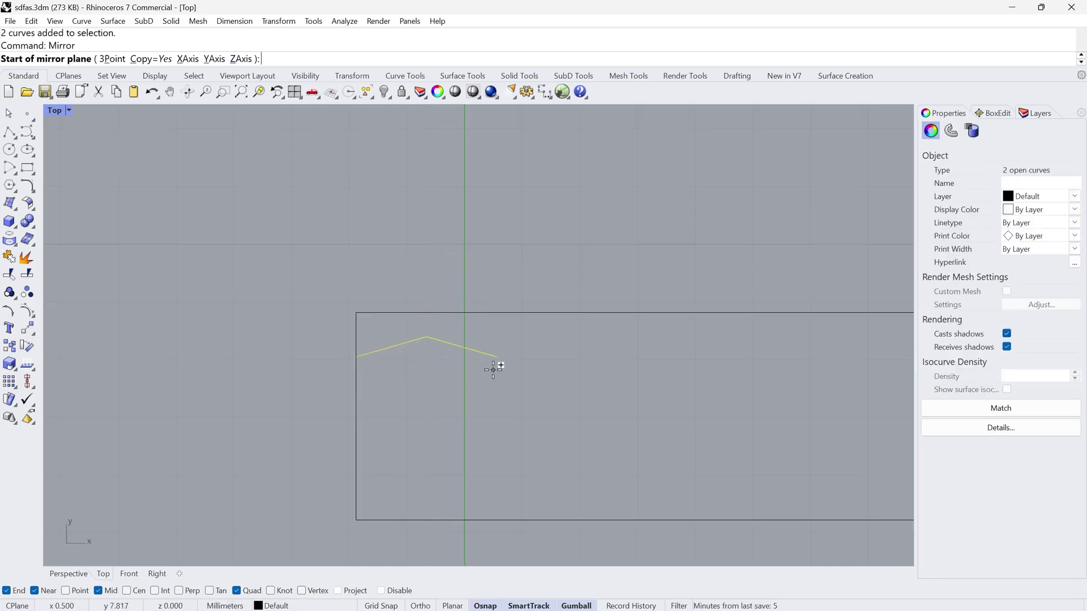
left_click(497, 357)
left_click(498, 264)
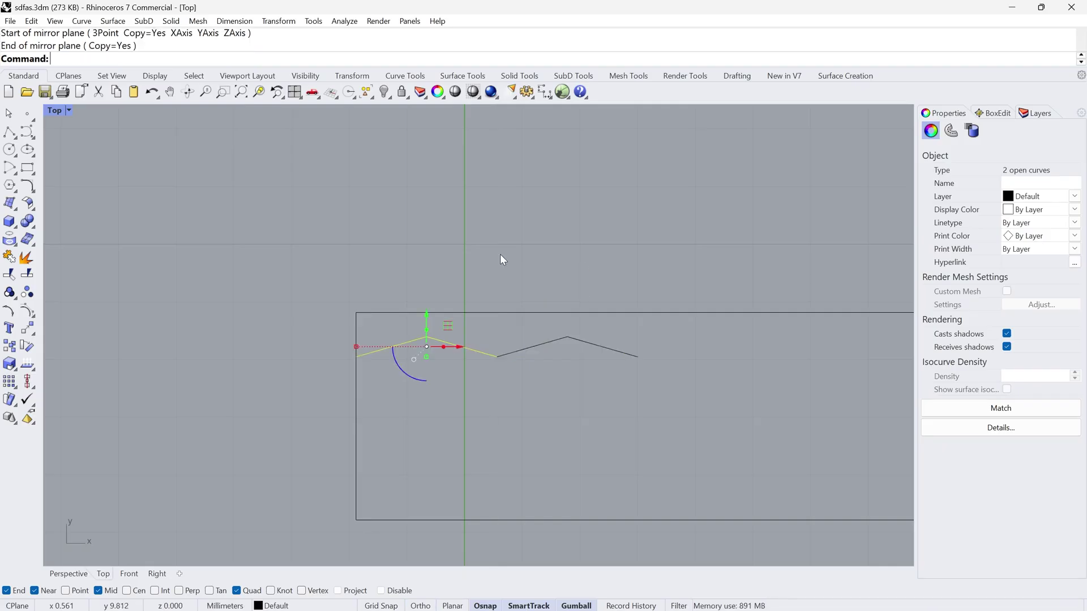
- Mirror the four zigzag lines across a vertical plane through their right endpoint to double the pattern
left_click_drag(563, 405, 407, 335)
left_click_drag(679, 401, 382, 337)
key("Return")
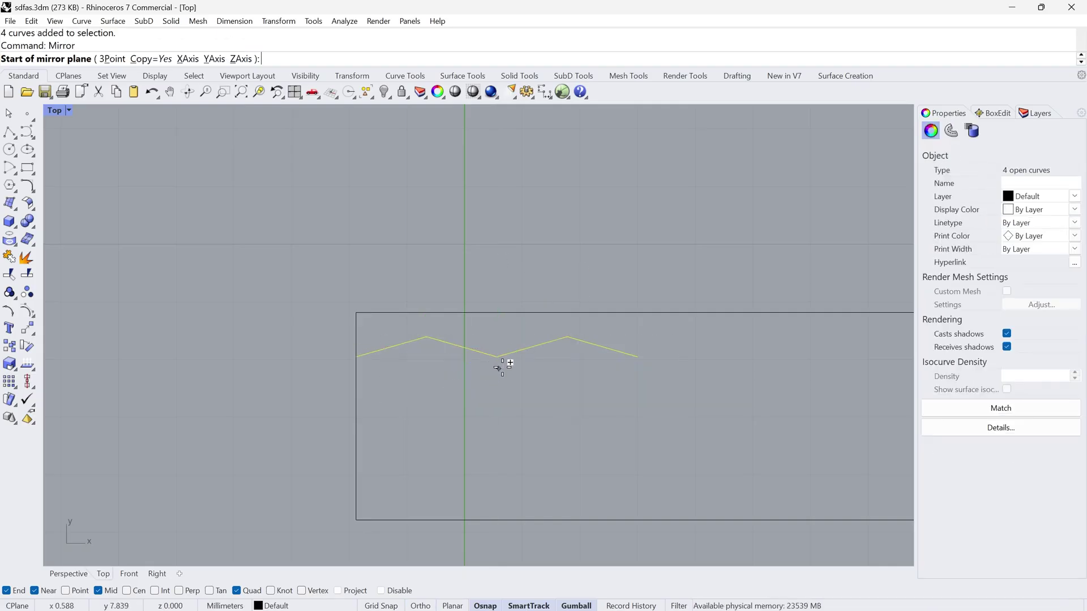
left_click(637, 357)
left_click(636, 302)
- Select all eight zigzag lines and join them into one open curve
scroll(497, 361, "down", 4)
scroll(412, 368, "down", 3)
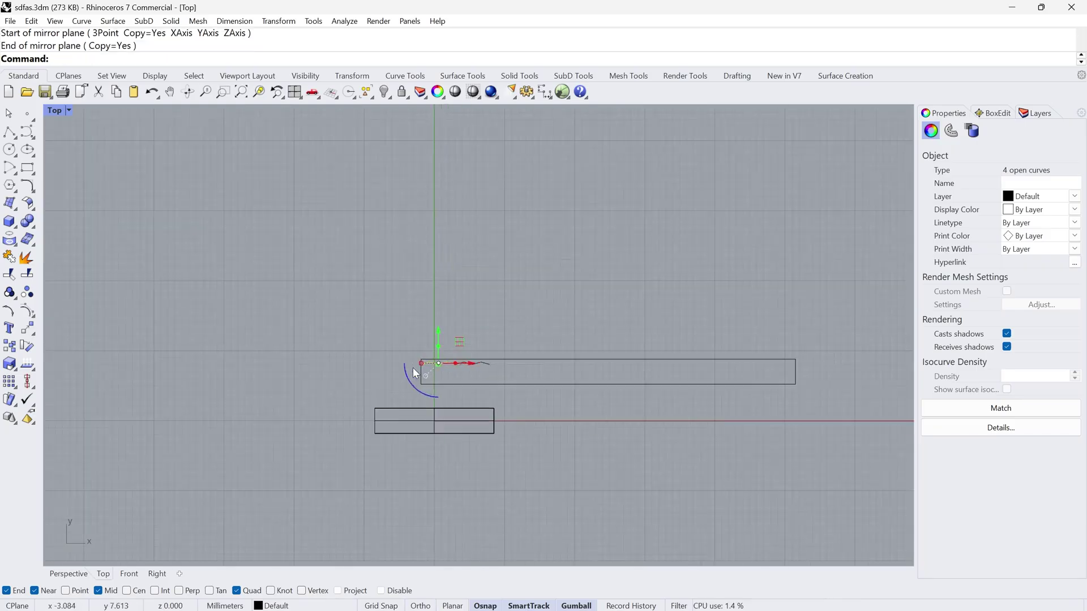
scroll(436, 366, "up", 5)
scroll(436, 366, "up", 3)
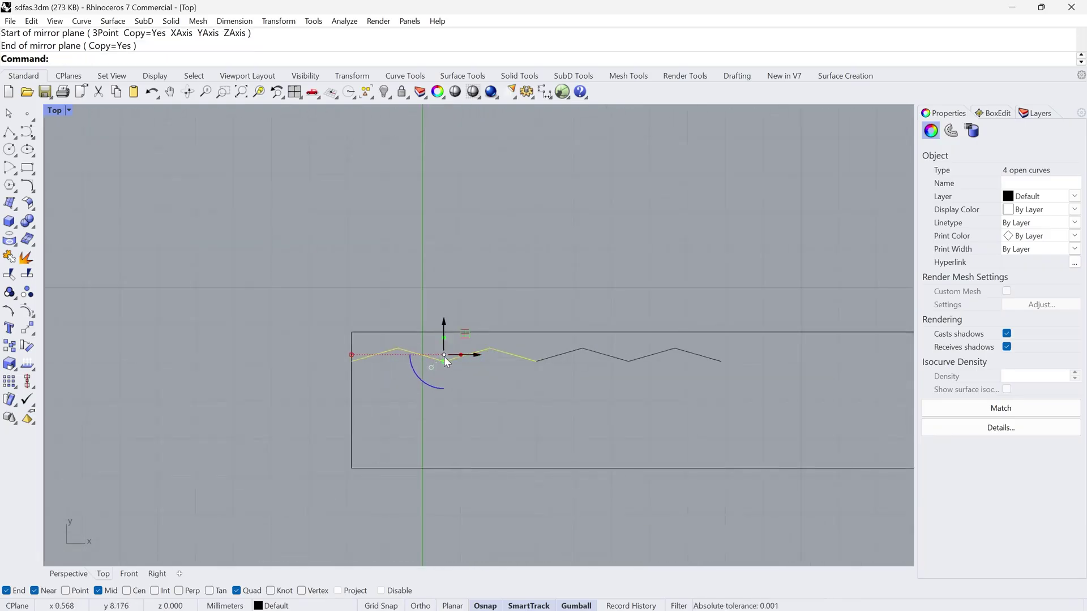
scroll(446, 356, "down", 1)
left_click(743, 403)
left_click_drag(742, 403, 371, 344)
left_click(10, 256)
left_click(422, 423)
- Round all corners of the joined zigzag curve with FilletCorners at a radius of 0.8 mm
scroll(399, 360, "up", 2)
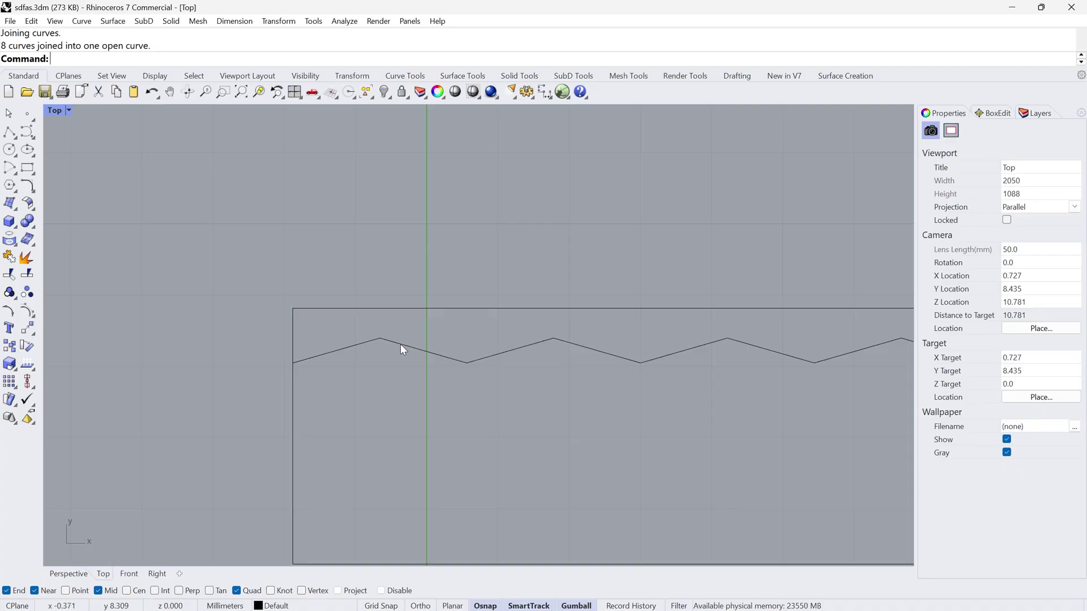
left_click(410, 351)
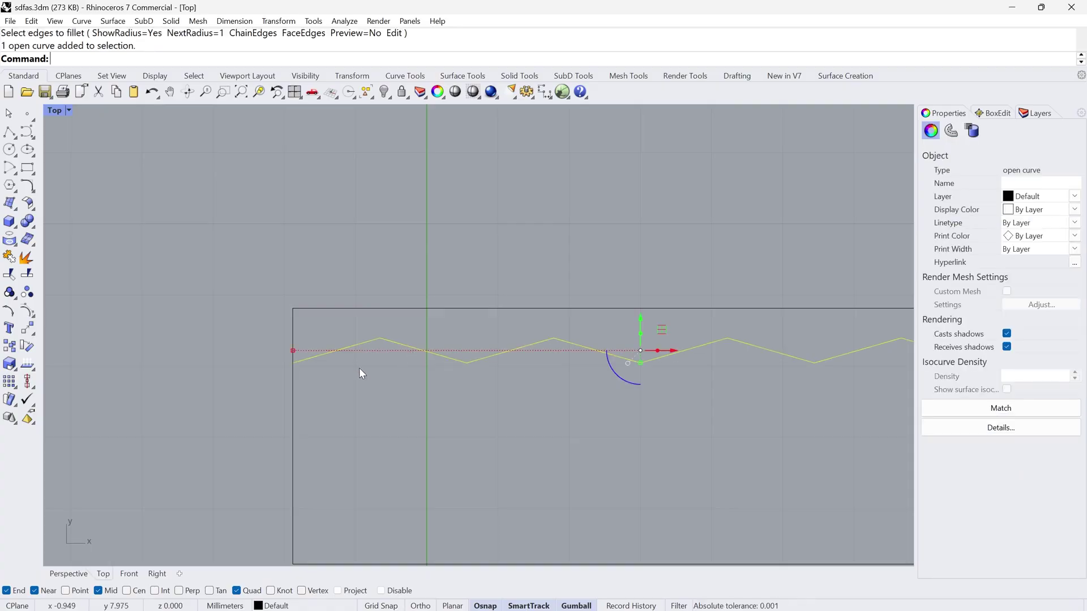
type("Fillet")
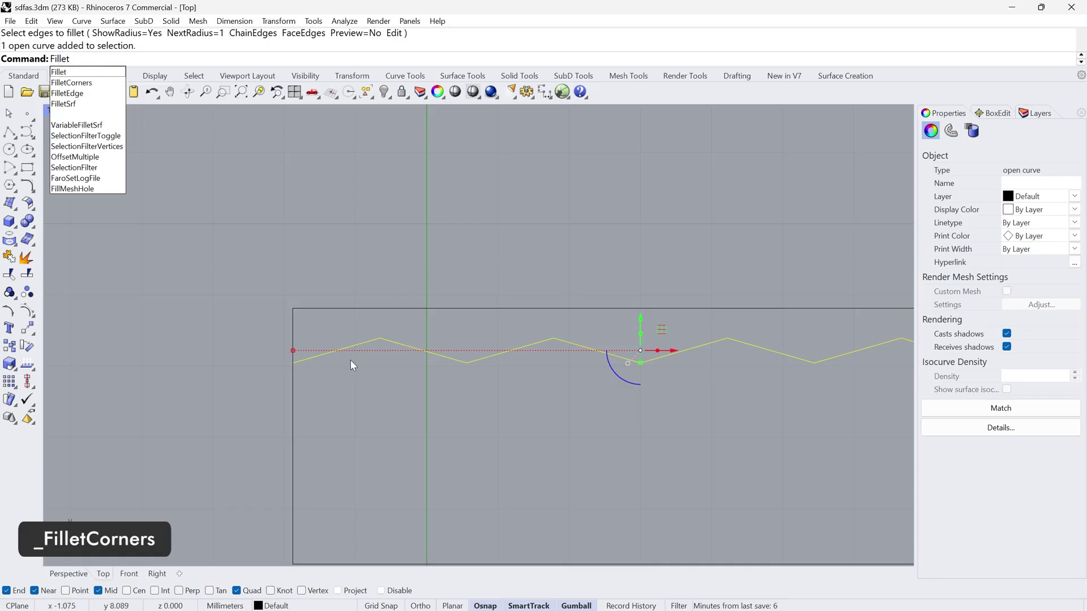
left_click(72, 82)
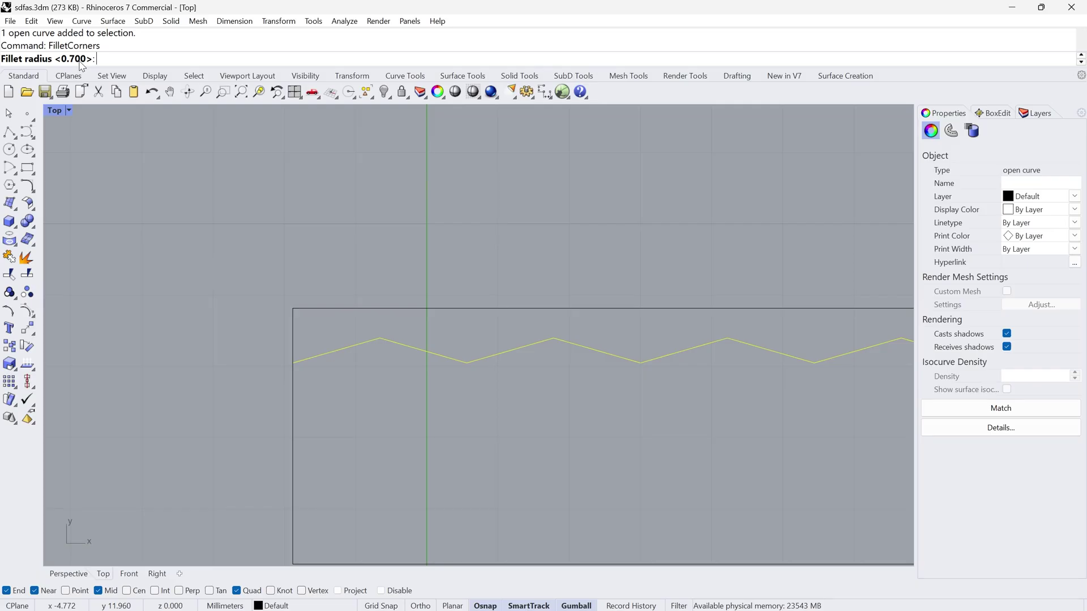
type(".8")
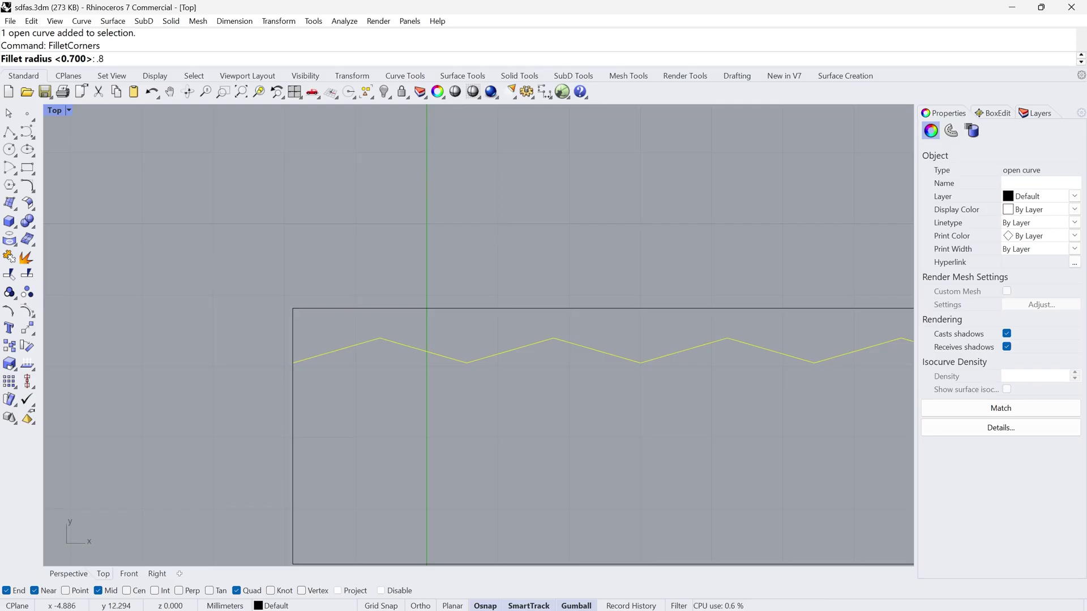
key("Return")
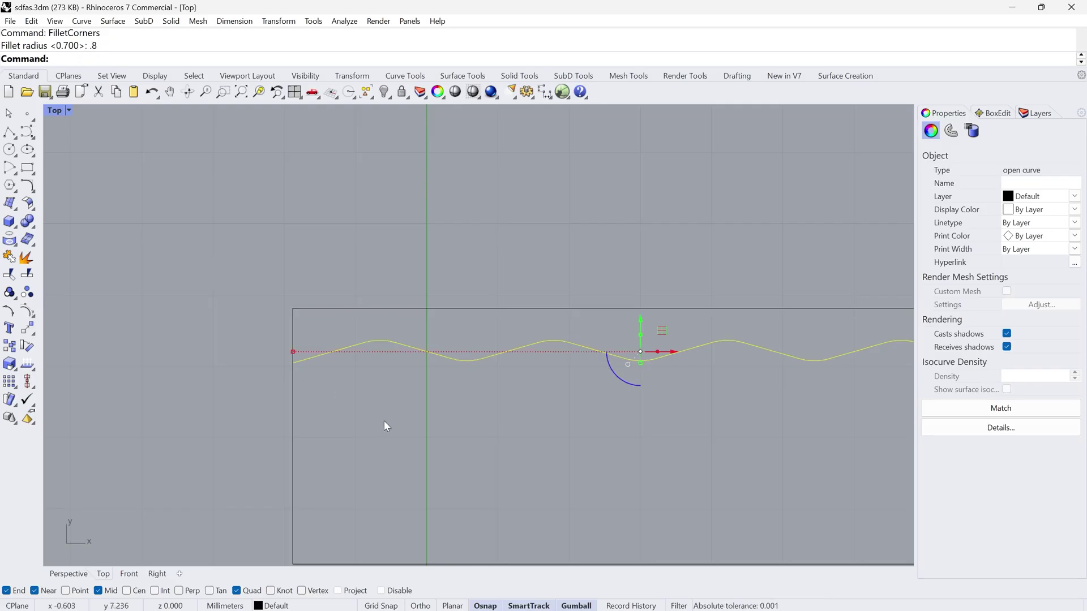
left_click(426, 428)
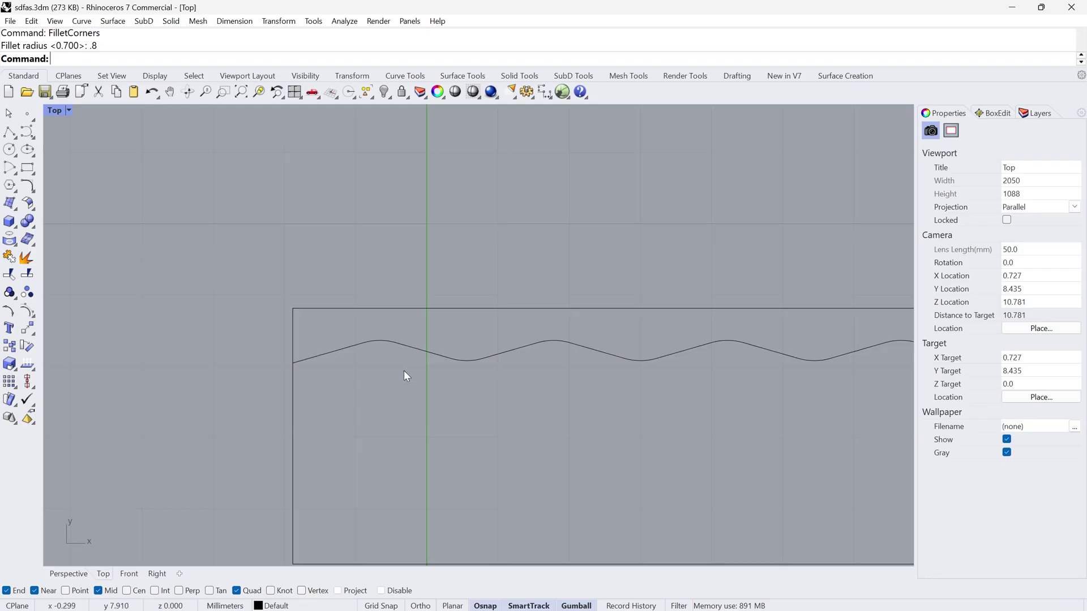
- Copy the rounded wavy curve slightly downward to form a parallel pair, and select both curves
left_click(388, 342)
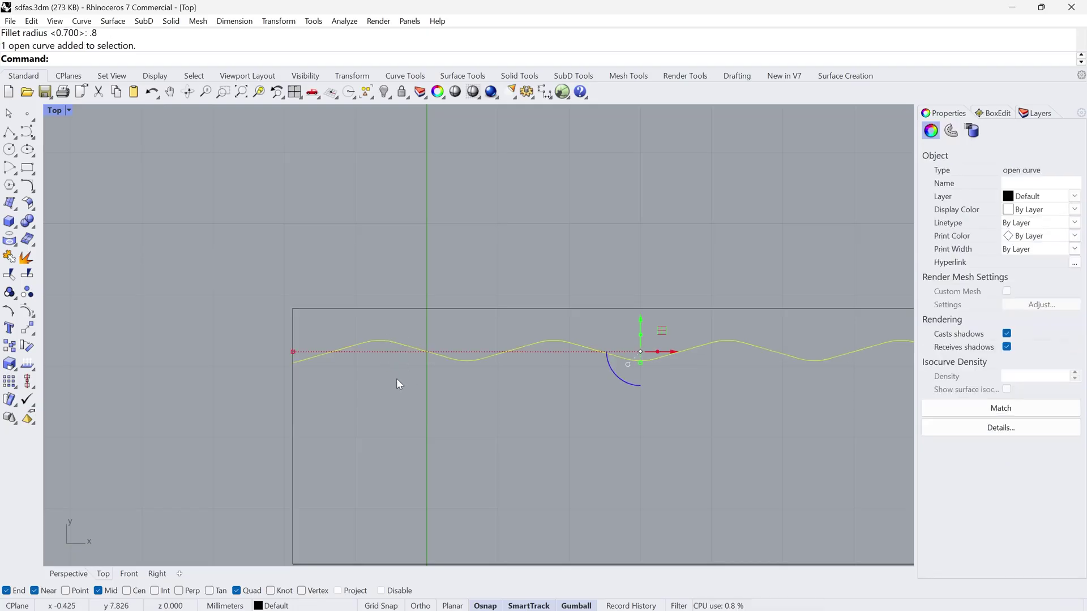
left_click_drag(636, 318, 637, 326)
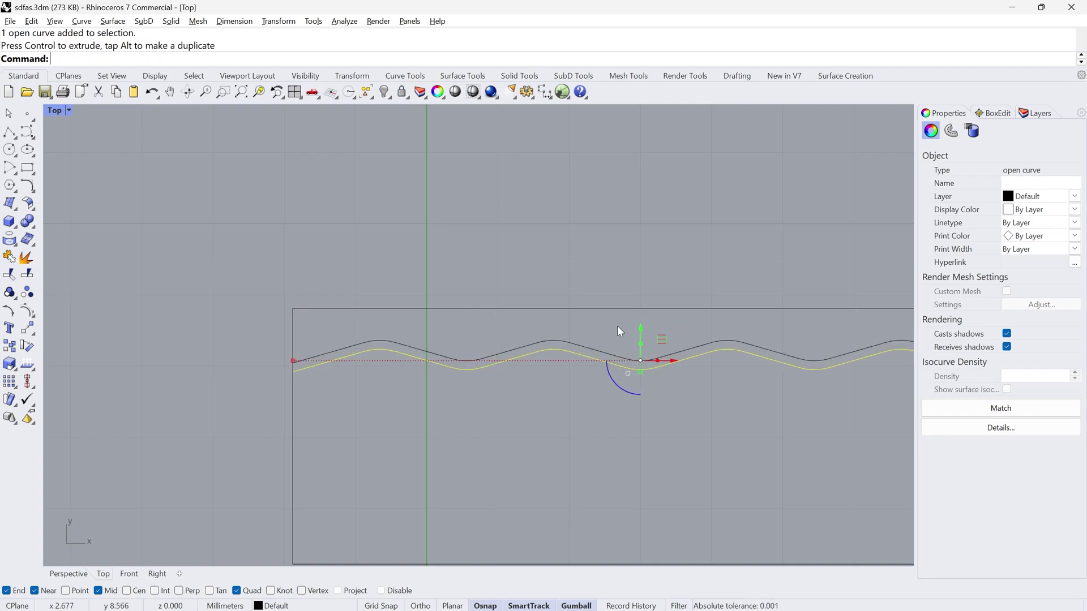
scroll(426, 344, "up", 8)
left_click_drag(427, 327, 344, 407)
scroll(354, 383, "down", 6)
scroll(356, 384, "down", 2)
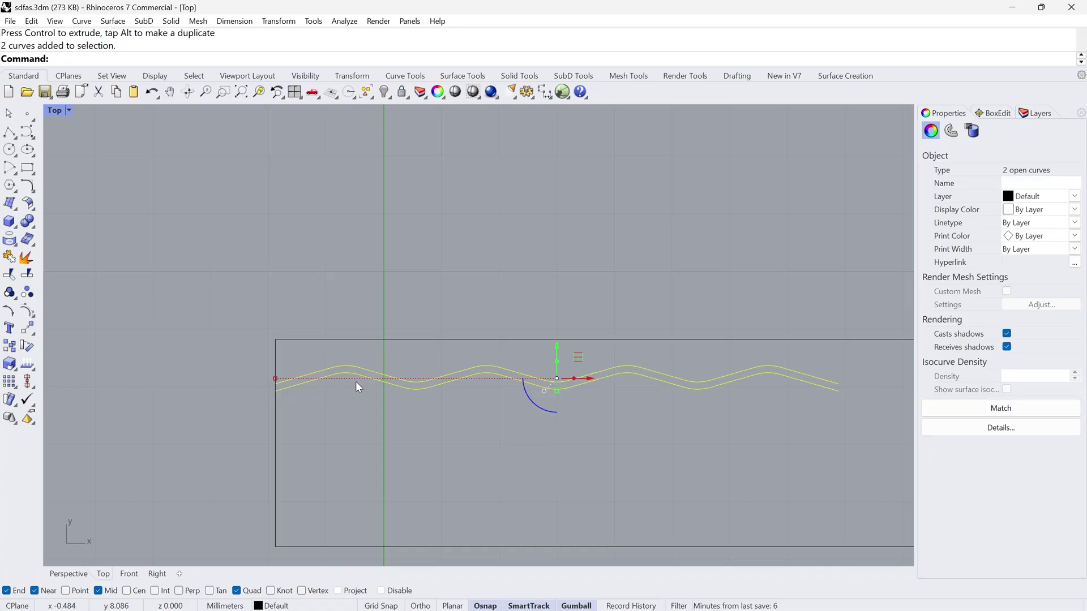
- Check the wavy pair's ends against the flat outline and move both curves up, clear above the rectangle
scroll(294, 386, "up", 6)
scroll(252, 383, "up", 3)
scroll(241, 409, "down", 2)
left_click(238, 289)
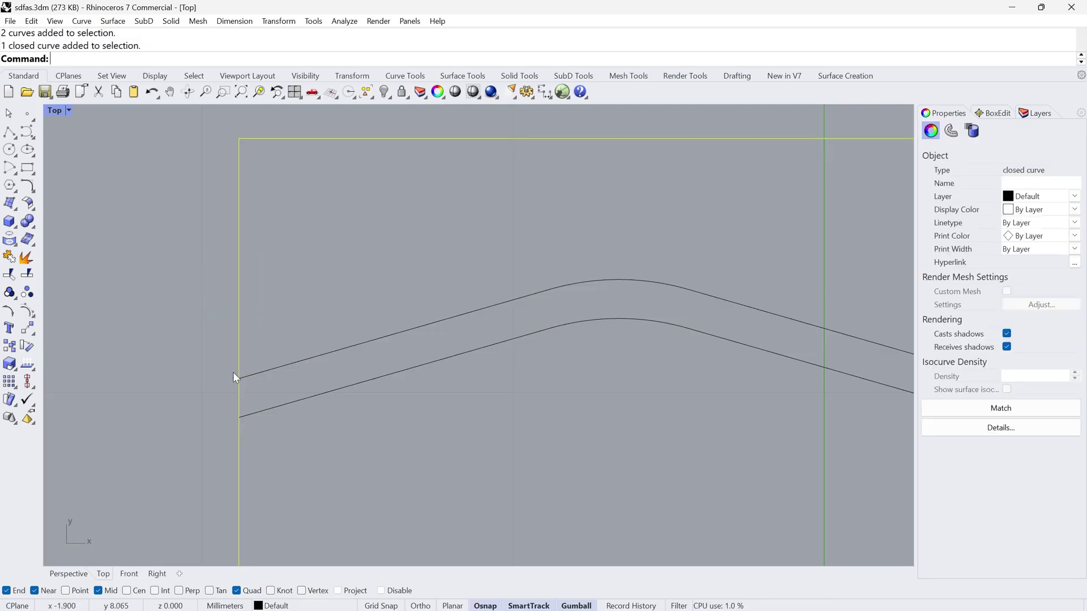
scroll(243, 416, "down", 5)
scroll(420, 382, "down", 1)
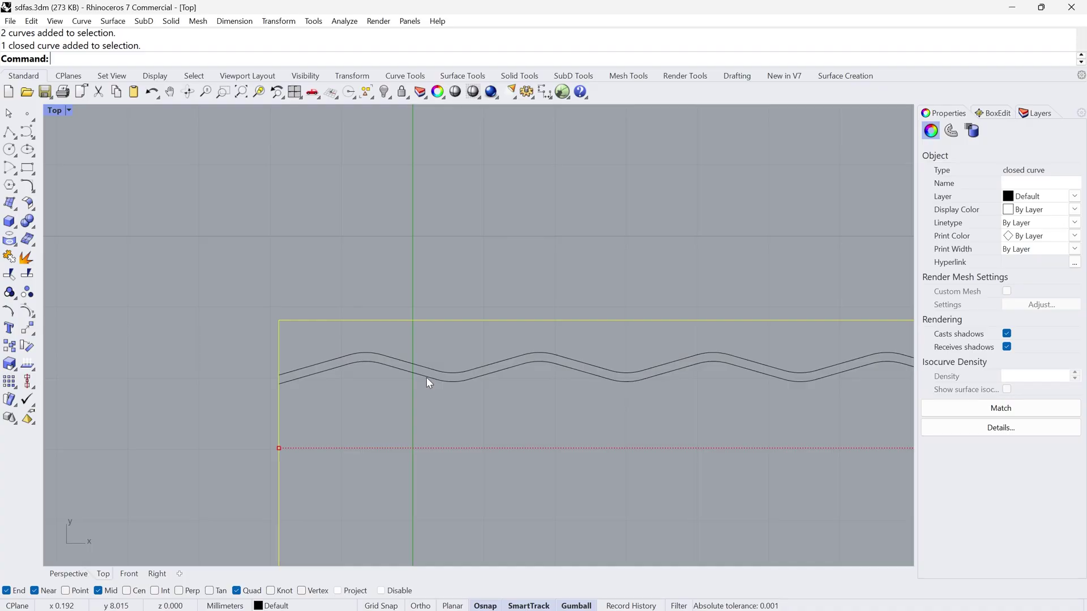
scroll(426, 379, "down", 2)
mouse_move(481, 396)
left_mouse_down()
mouse_move(439, 364)
mouse_move(450, 374)
left_mouse_up()
left_click_drag(554, 346, 556, 262)
scroll(534, 306, "down", 1)
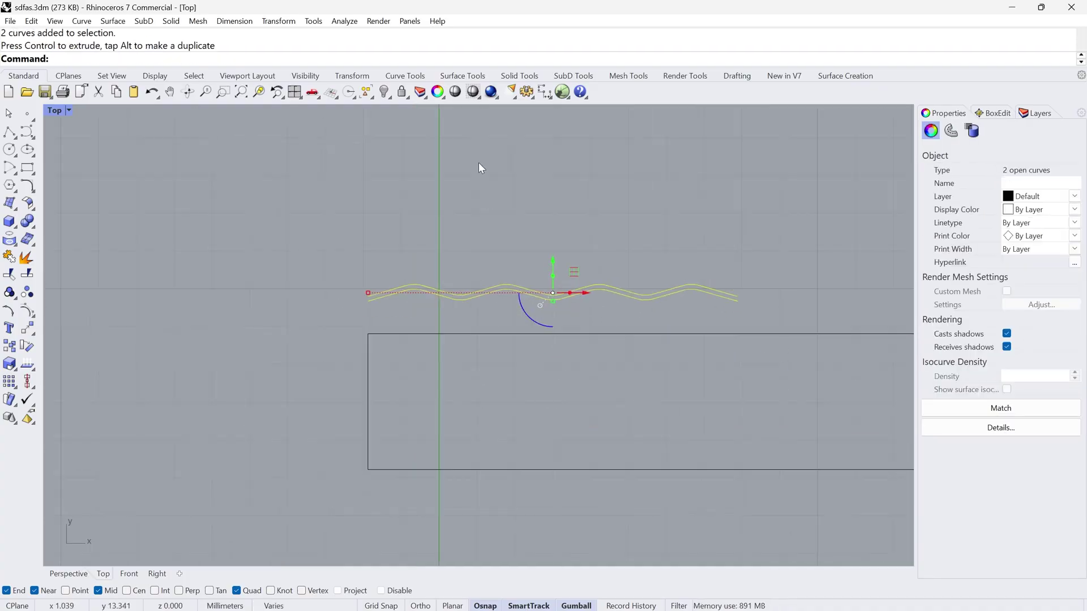
- Show the hidden closed wavy pattern curves and examine their left ends
left_click(389, 95)
scroll(372, 250, "down", 2)
left_click_drag(620, 140, 565, 250)
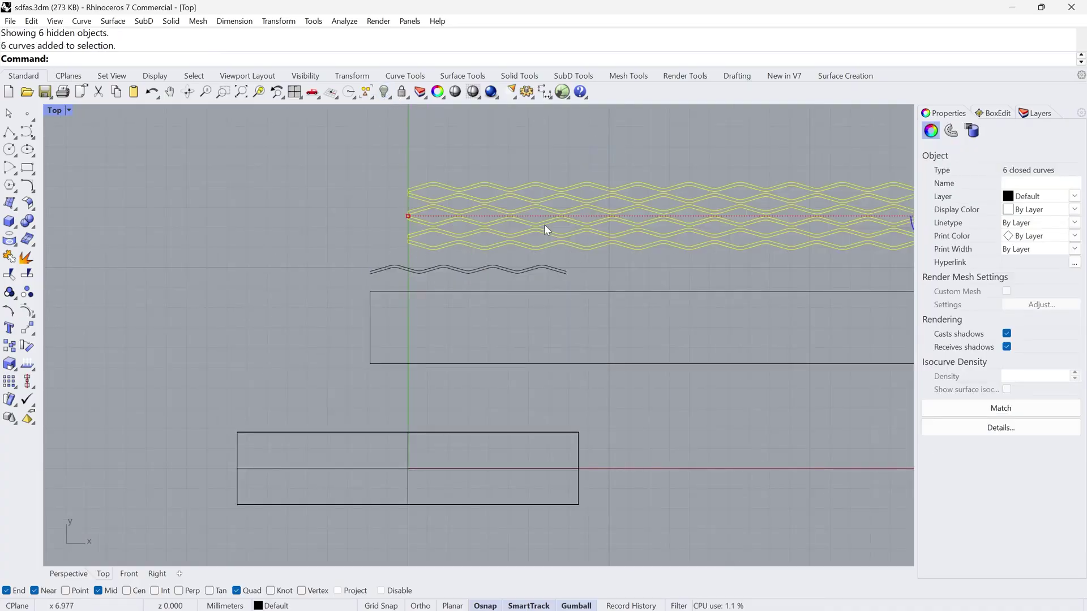
left_click(431, 152)
scroll(417, 195, "up", 10)
scroll(402, 199, "up", 2)
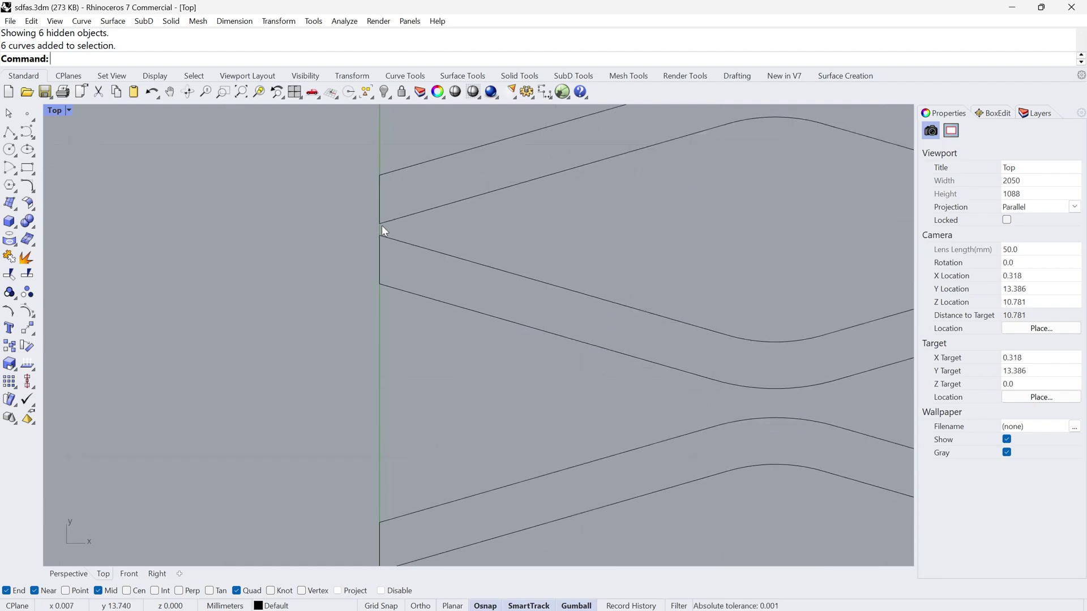
scroll(382, 224, "down", 8)
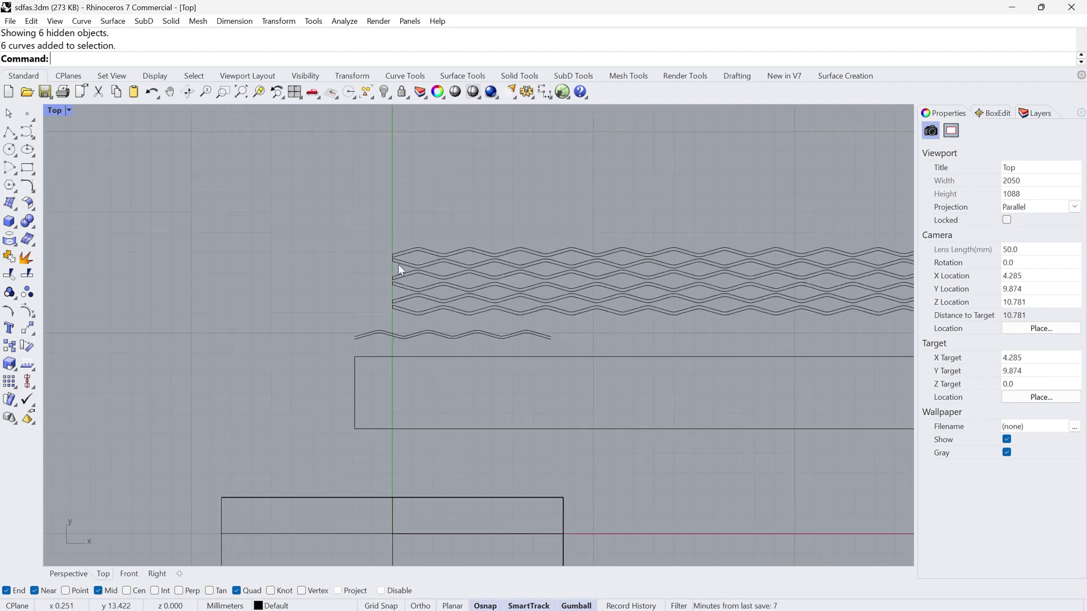
- Select the six closed wavy pattern curves and move them into the rectangular outline near its left end
mouse_move(697, 199)
left_mouse_down()
mouse_move(650, 324)
mouse_move(638, 318)
left_mouse_up()
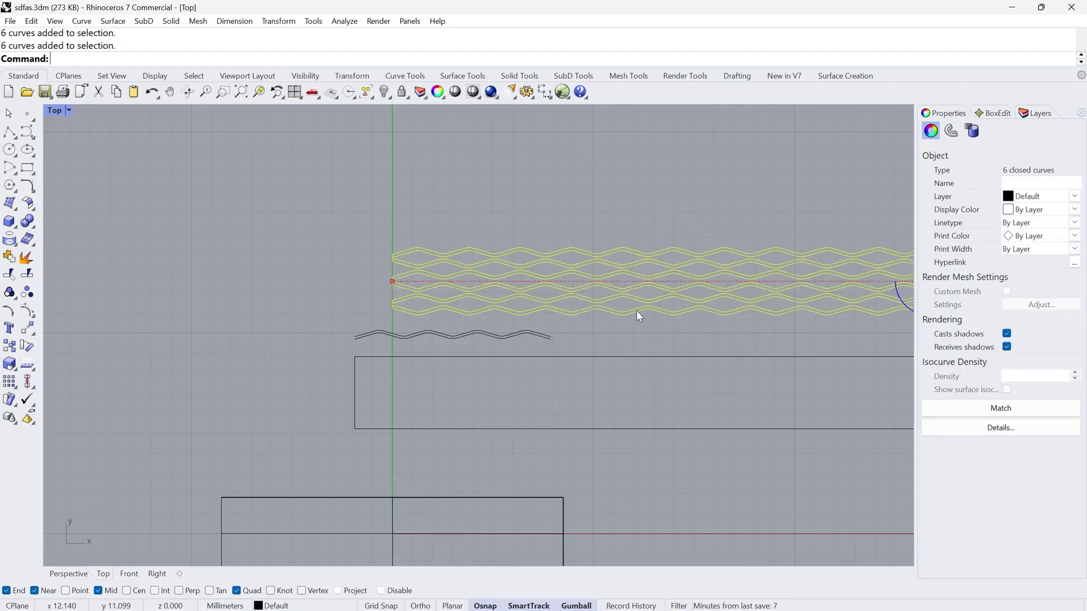
scroll(627, 288, "up", 3)
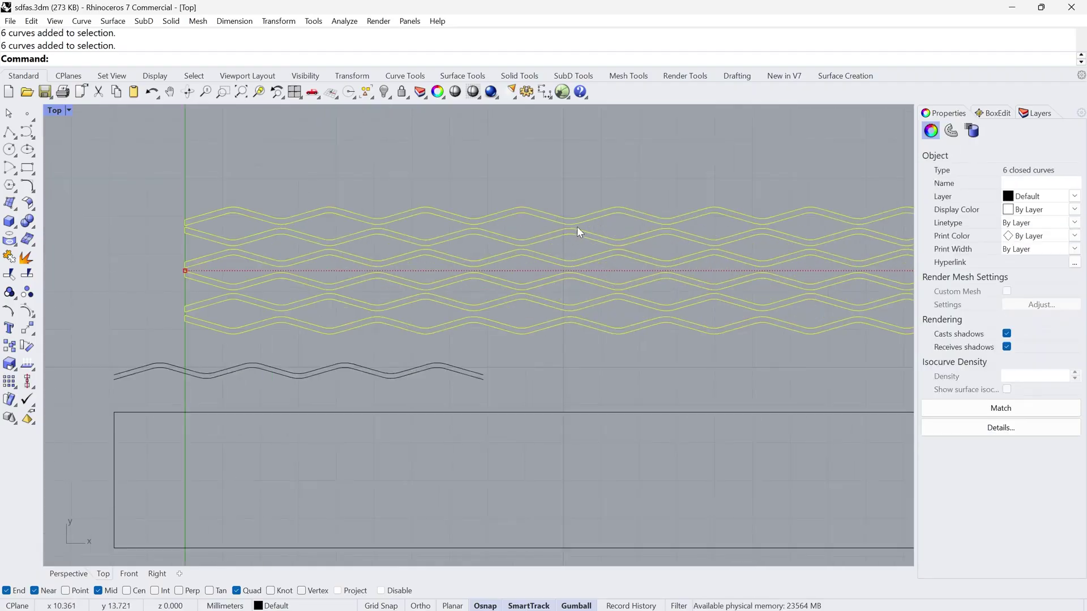
scroll(601, 338, "down", 4)
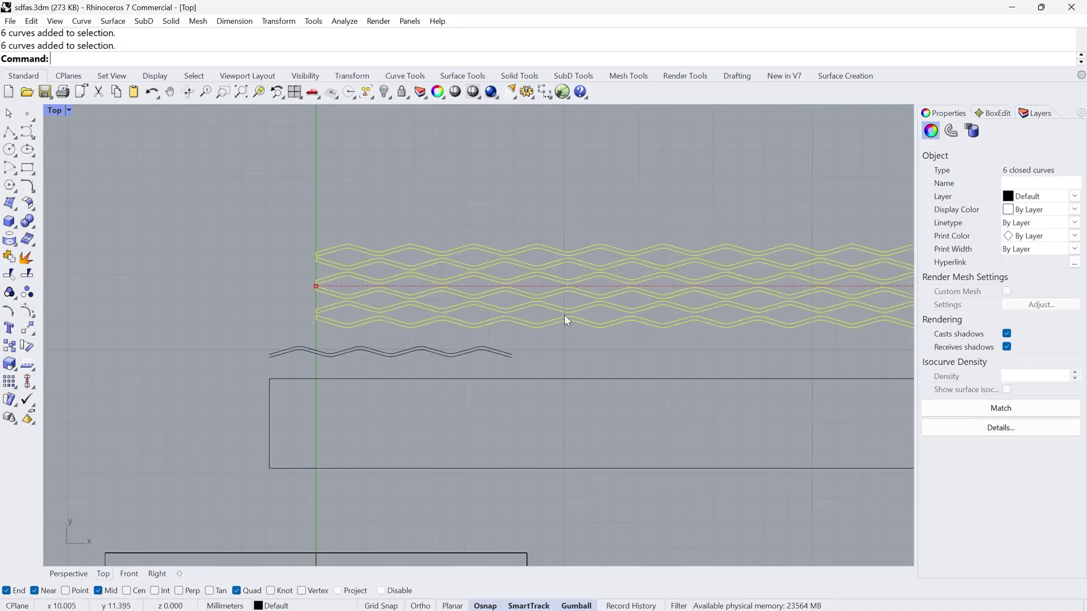
left_click_drag(741, 245, 749, 334)
scroll(227, 349, "up", 6)
scroll(415, 327, "up", 2)
mouse_move(457, 375)
left_mouse_down()
mouse_move(256, 376)
mouse_move(286, 381)
left_mouse_up()
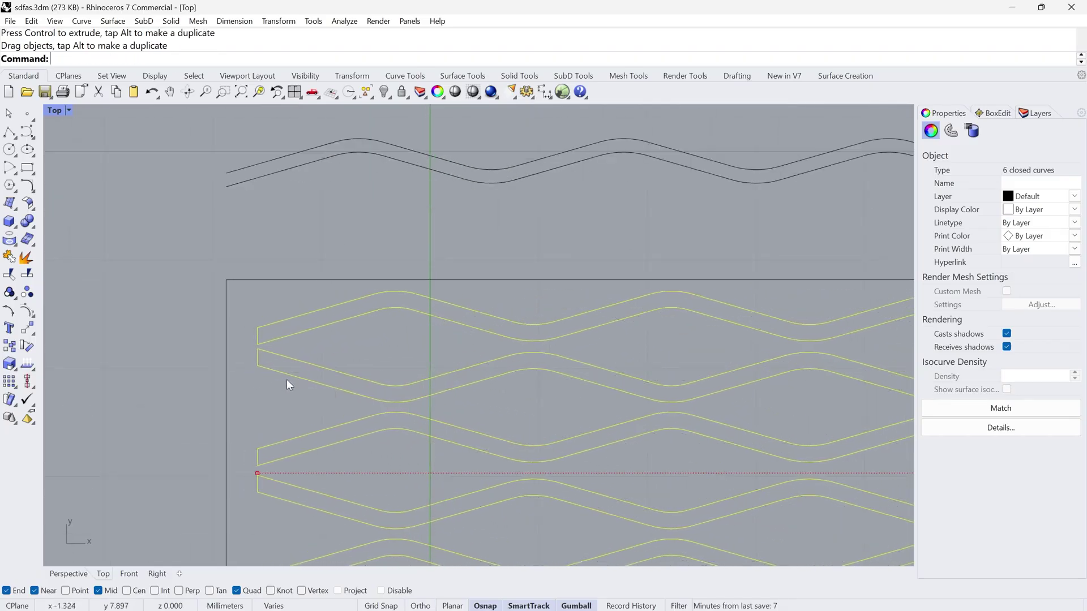
- Move the six pattern curves from the top band's upper-left endpoint onto the outline's left edge
left_click(28, 329)
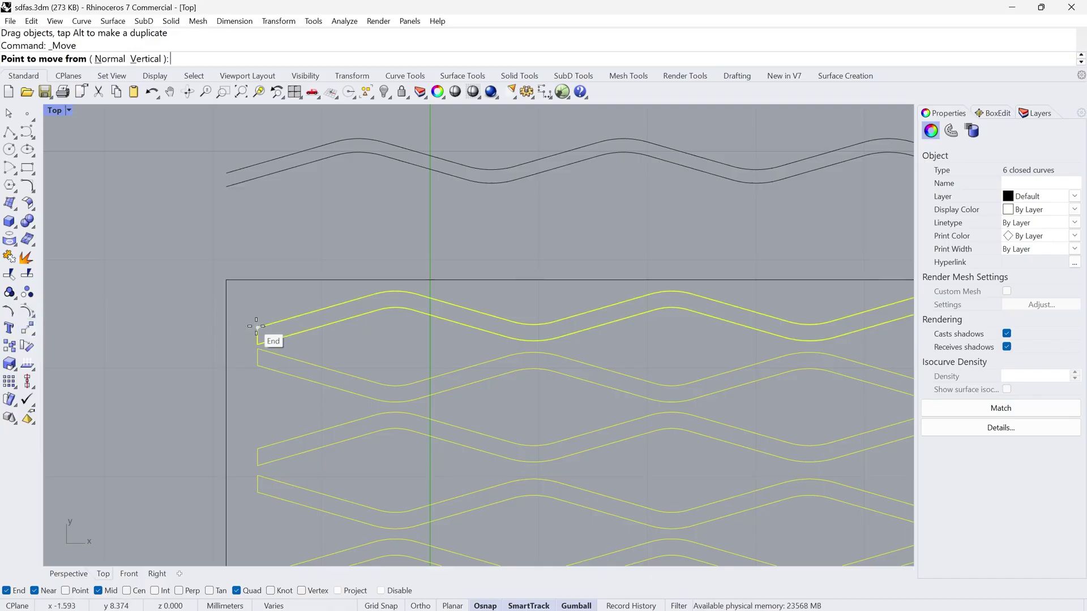
left_click(257, 326)
left_click(227, 330)
scroll(261, 275, "down", 5)
scroll(331, 338, "down", 4)
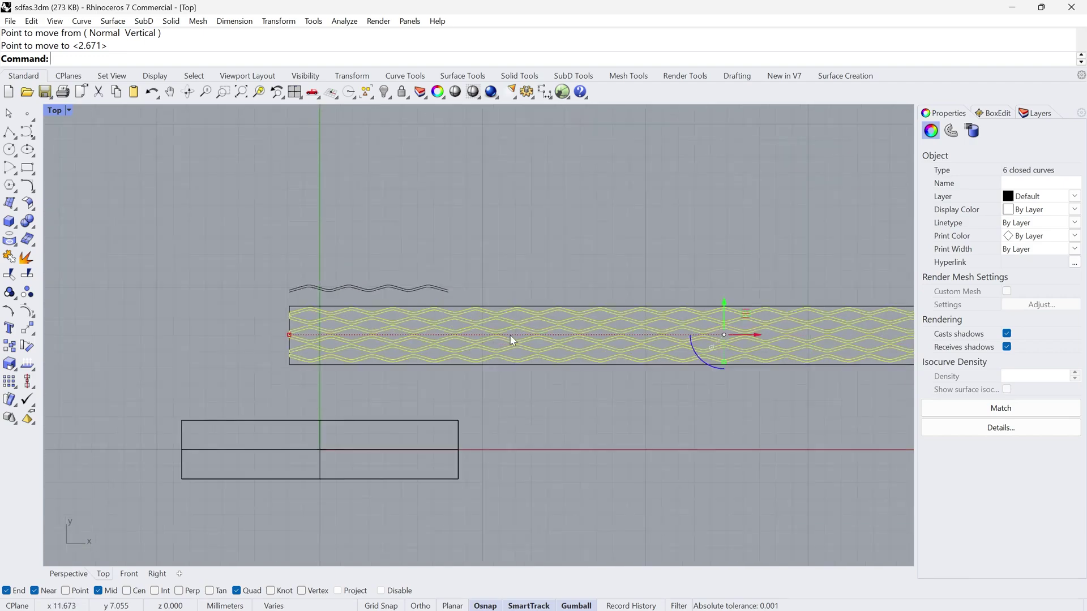
- Nudge the six pattern curves vertically to center them within the rectangular outline, and check the fit at the right end
scroll(735, 306, "up", 6)
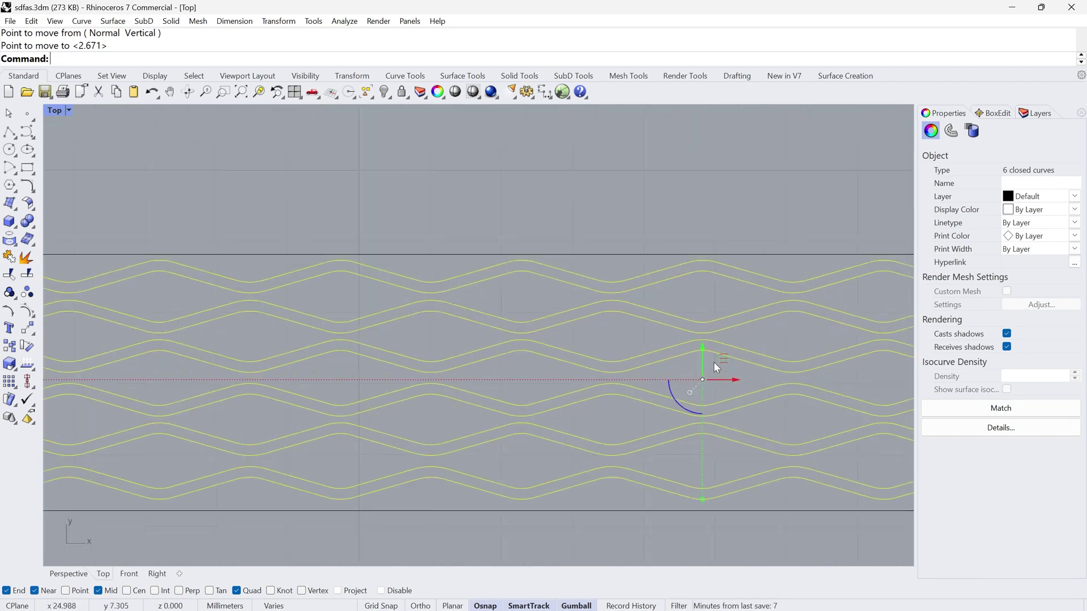
left_click_drag(705, 355, 705, 358)
left_click(675, 235)
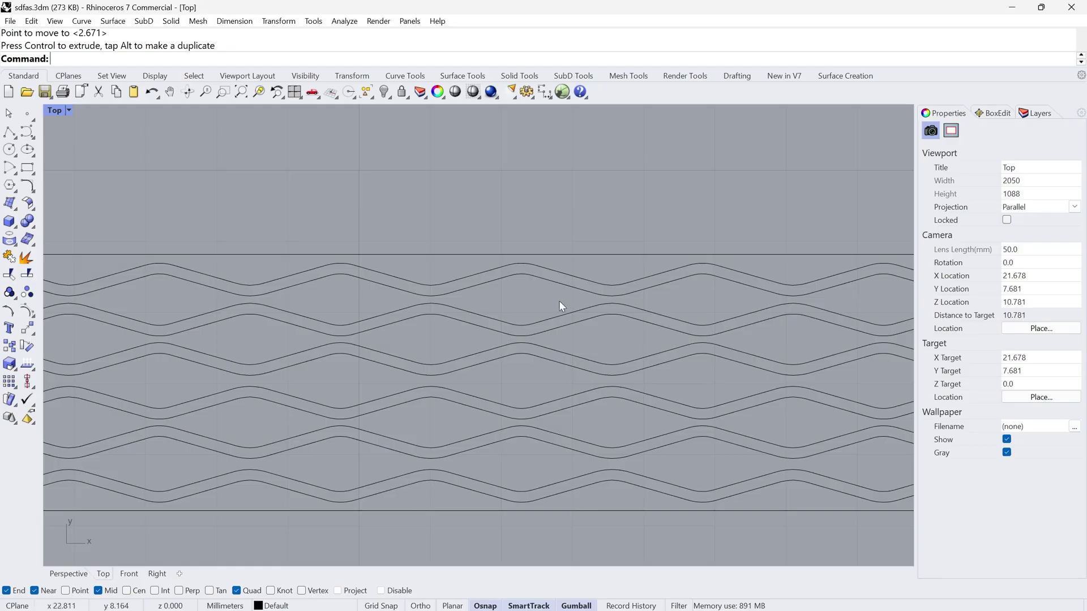
left_click(638, 496)
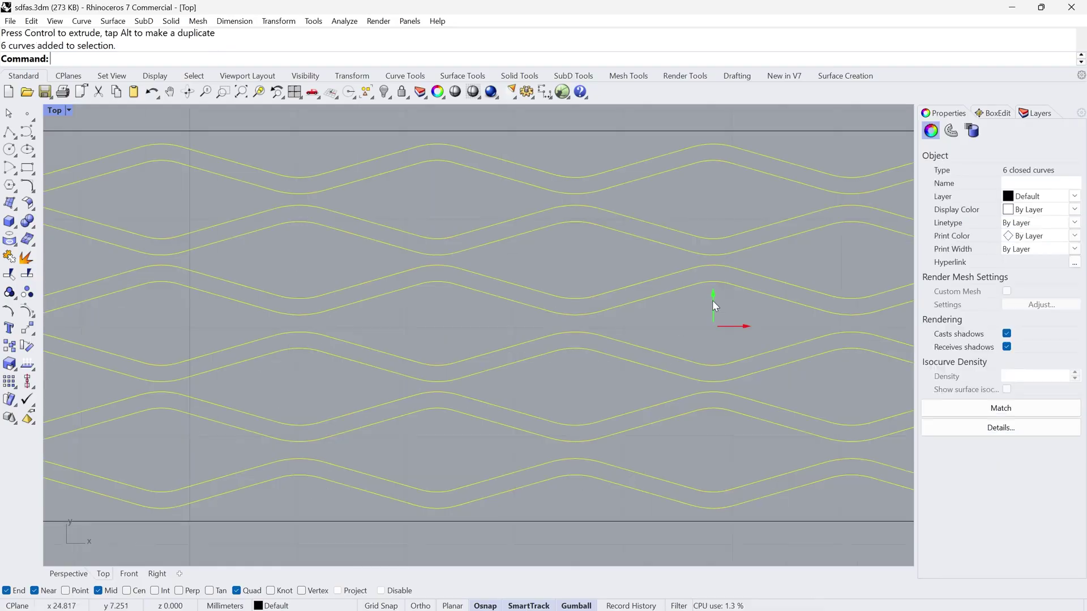
scroll(510, 310, "down", 2)
scroll(509, 310, "down", 3)
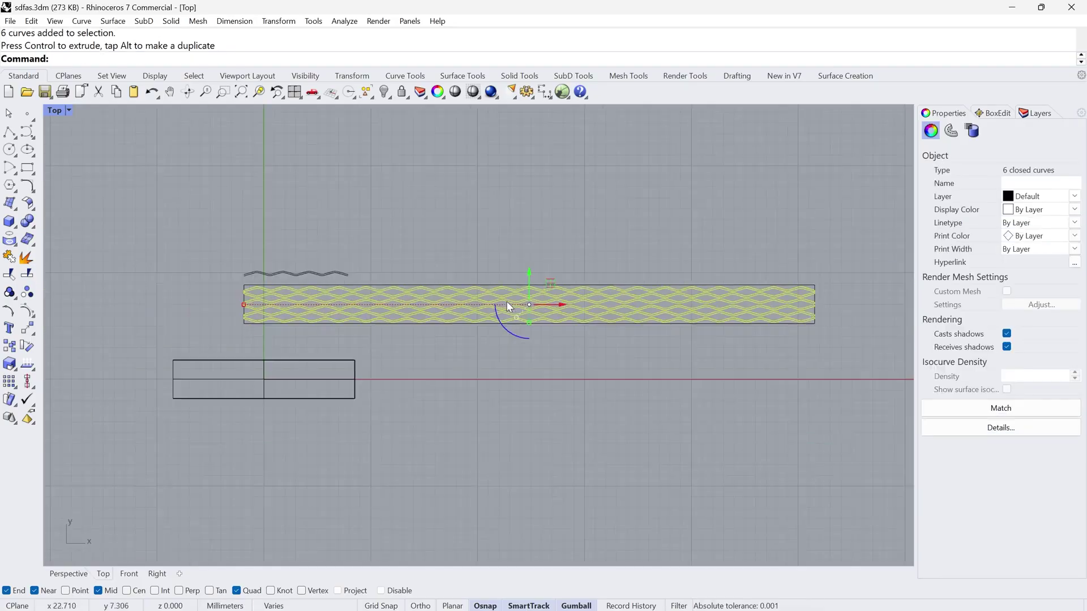
scroll(820, 305, "up", 5)
scroll(815, 283, "up", 3)
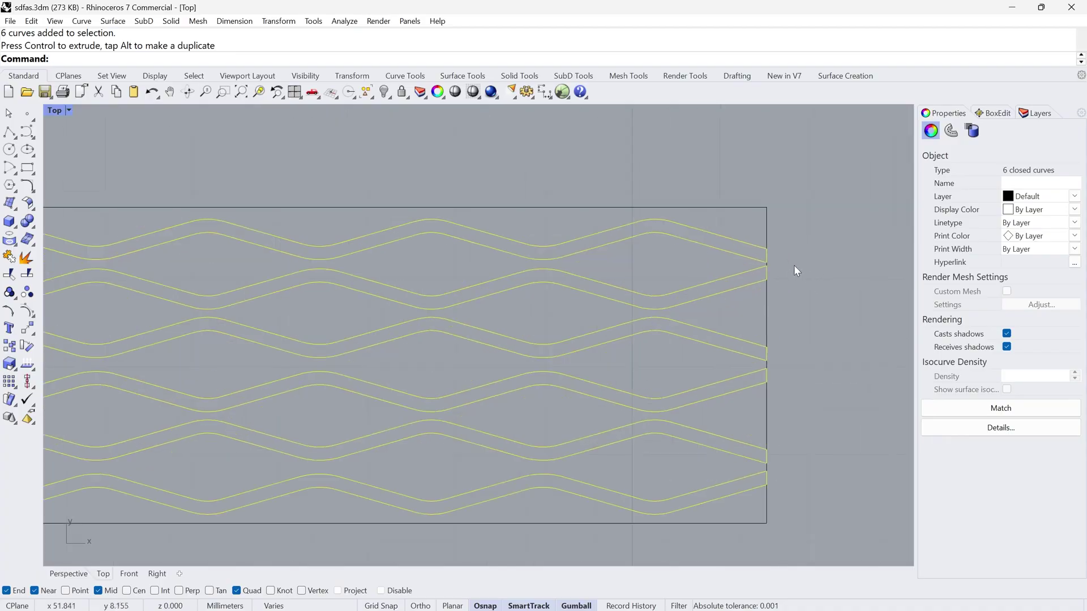
scroll(804, 309, "down", 10)
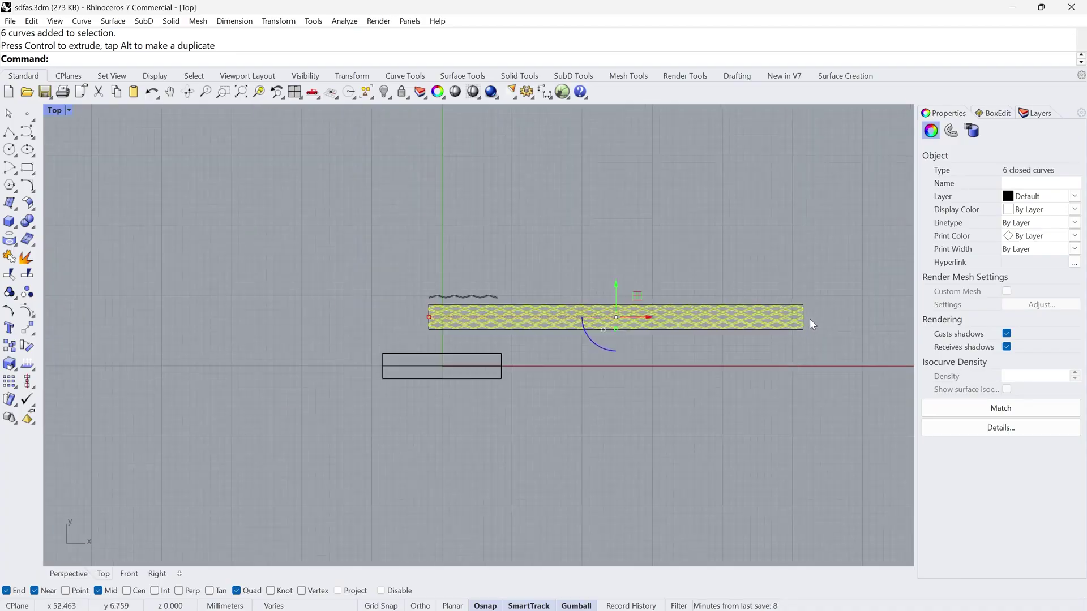
- Extrude the six closed pattern curves upward 0.5 mm as solids, with BothSides=No and Solid=Yes
double_click(54, 110)
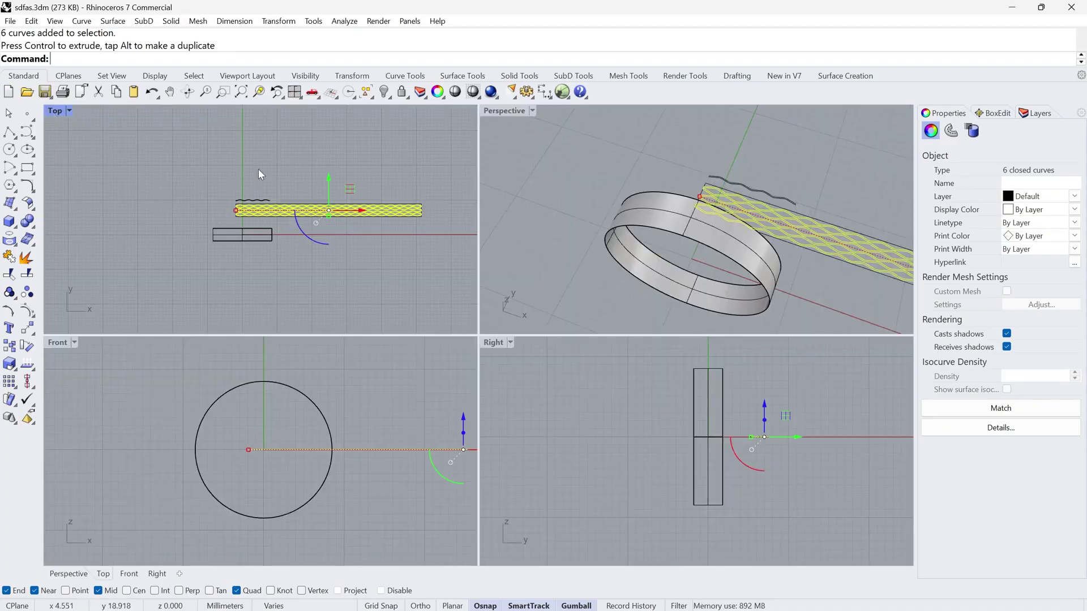
mouse_move(550, 223)
right_mouse_down()
mouse_move(718, 280)
mouse_move(752, 230)
mouse_move(710, 244)
right_mouse_up()
scroll(696, 243, "up", 3)
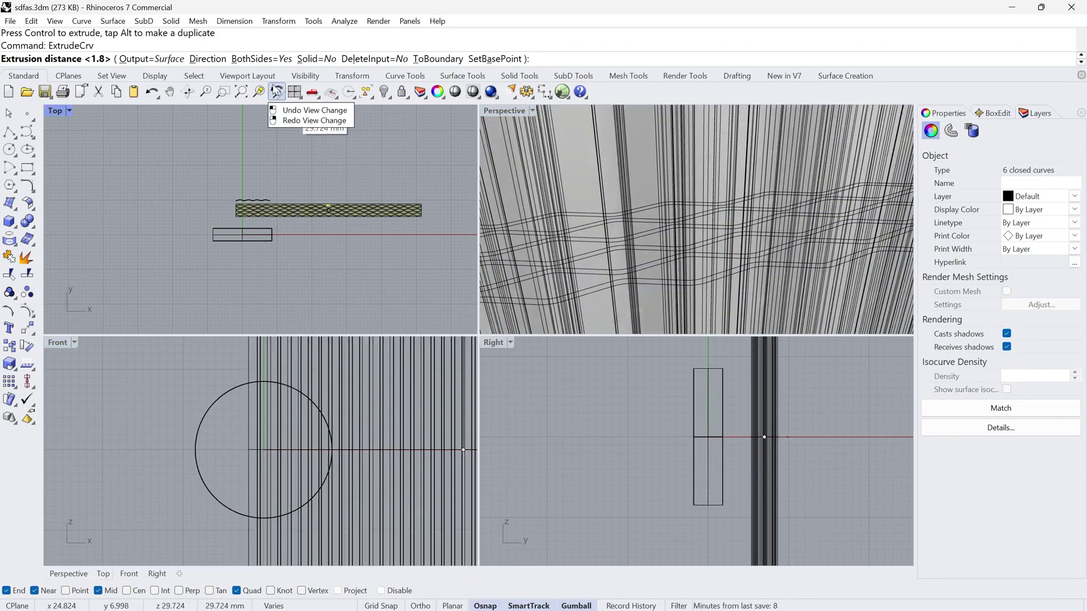
left_click(262, 61)
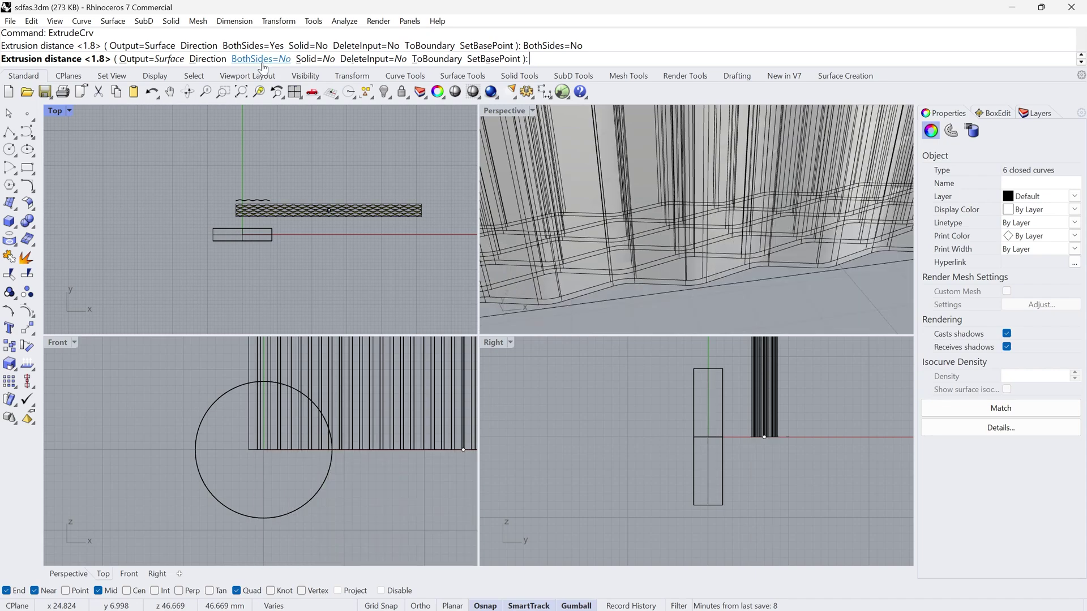
left_click(316, 61)
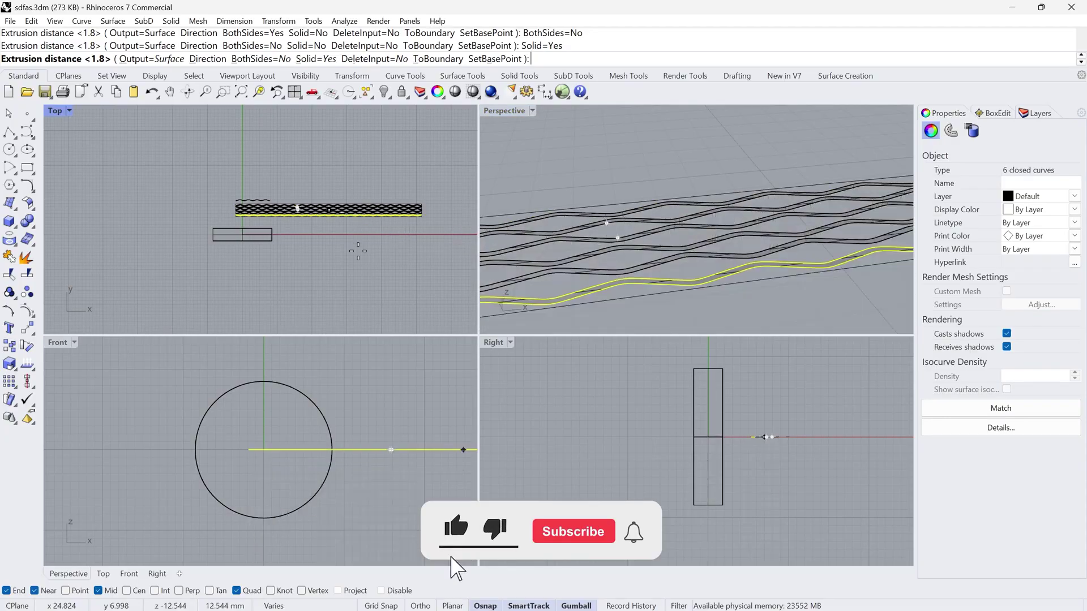
type(".5")
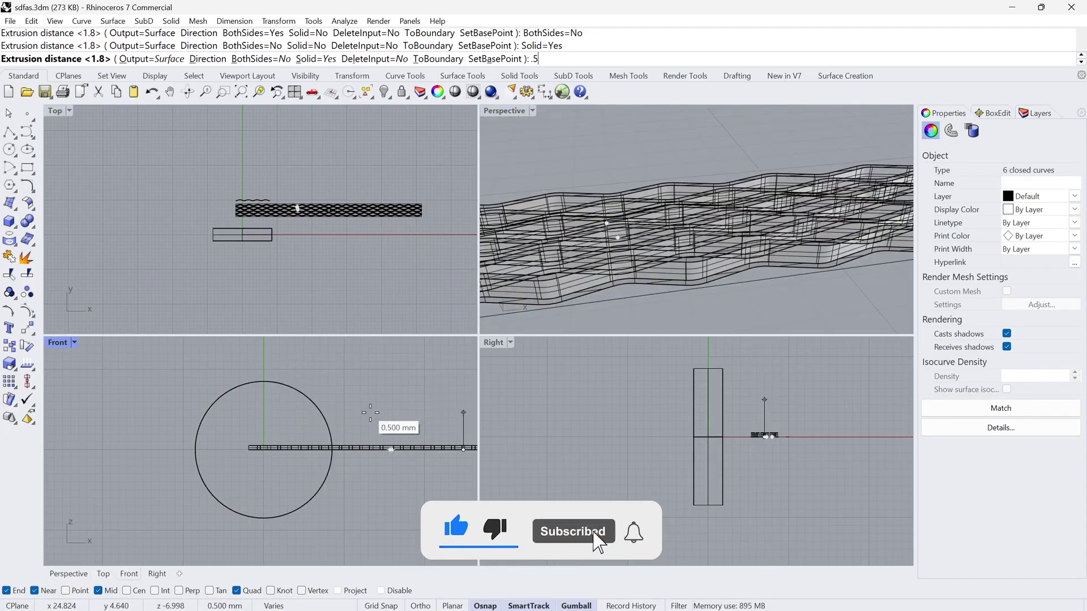
key("Return")
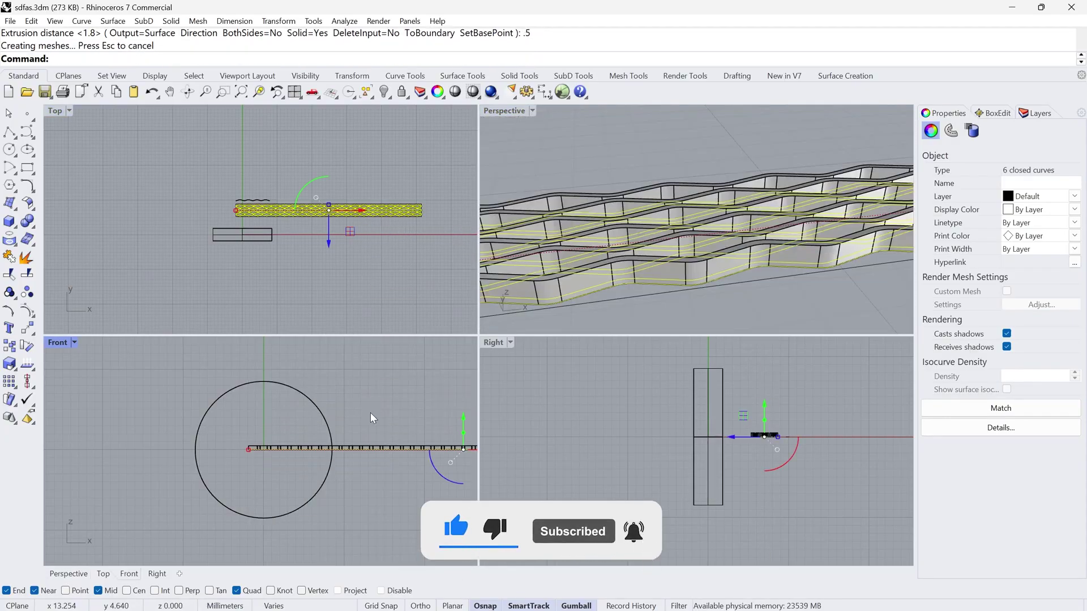
left_click(629, 159)
scroll(675, 248, "down", 8)
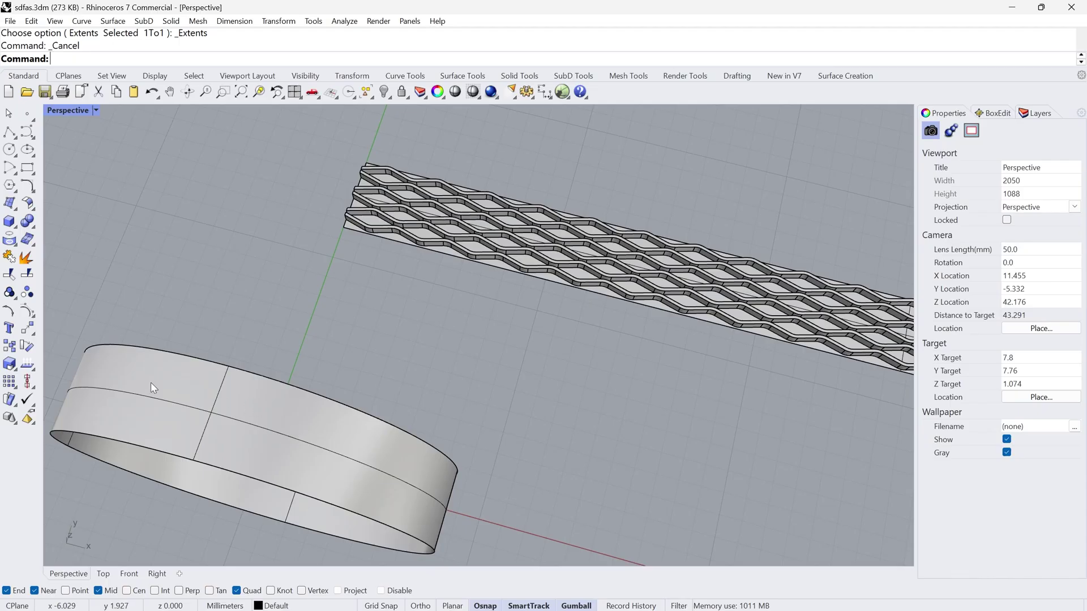
- Try to flow the six lattice solids from the flat strip onto the ring band surface, and undo it
left_click(5, 406)
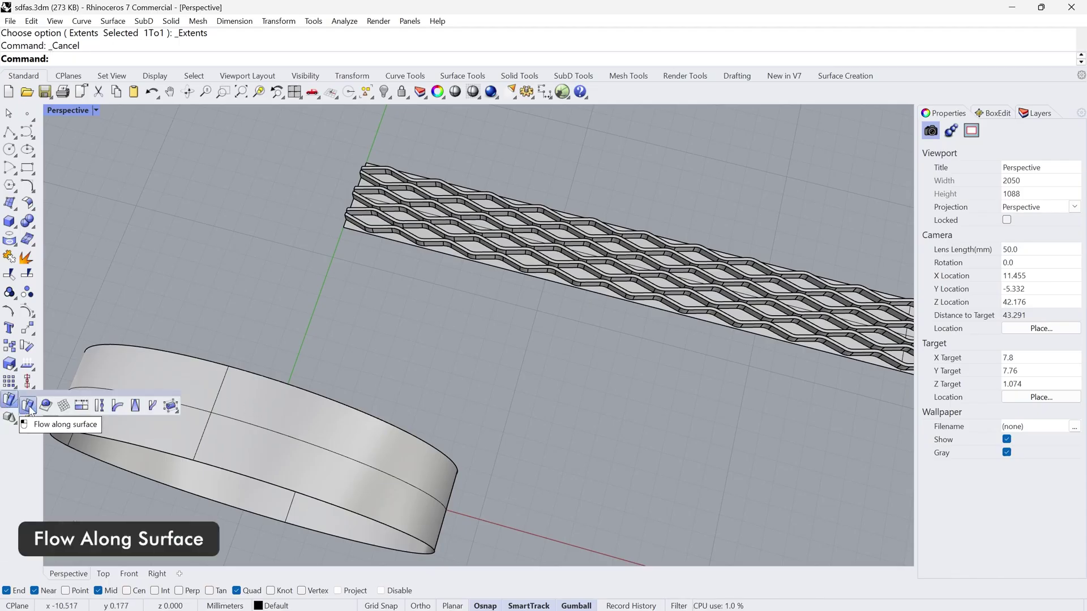
left_click(28, 407)
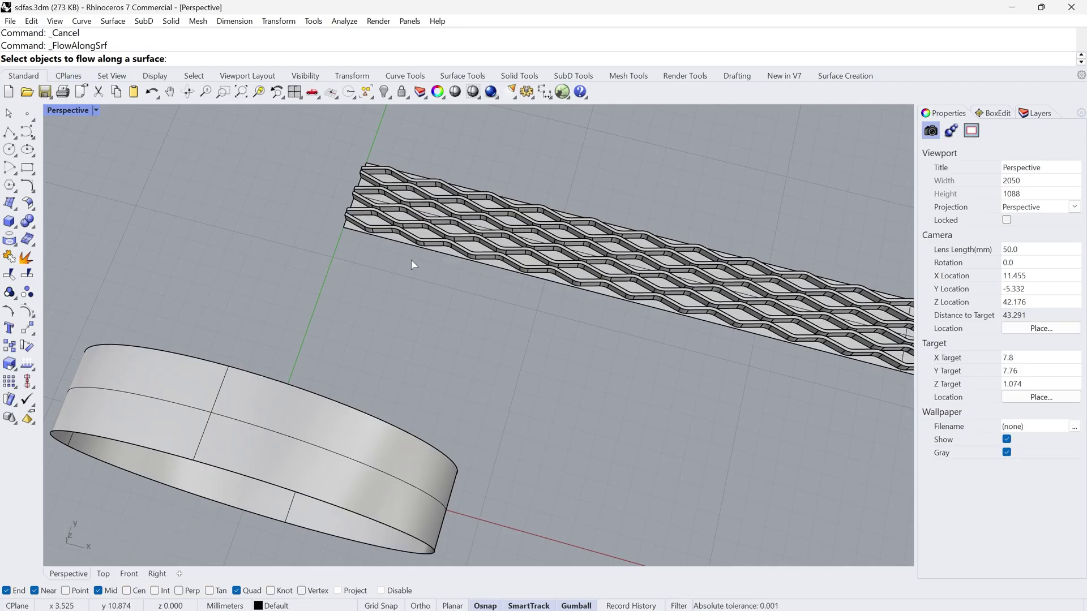
scroll(413, 256, "up", 5)
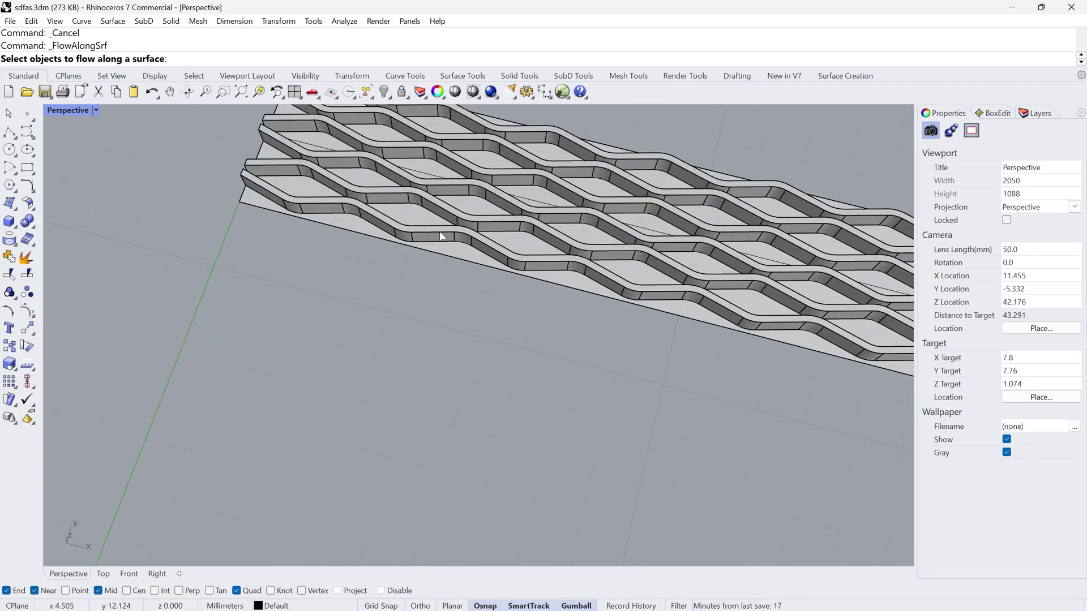
left_click(441, 234)
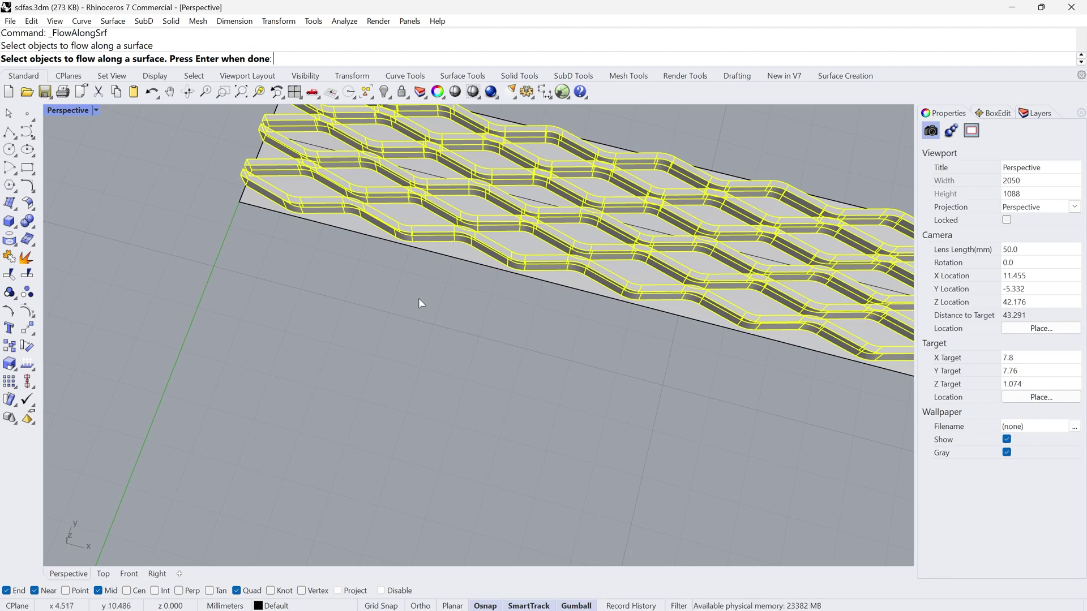
key("Return")
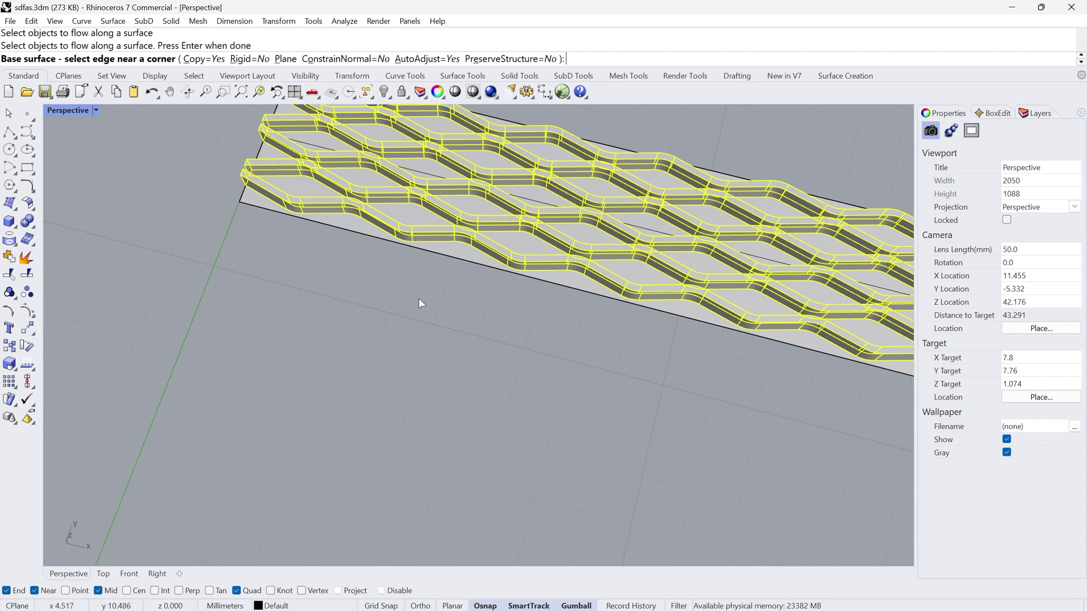
left_click(458, 253)
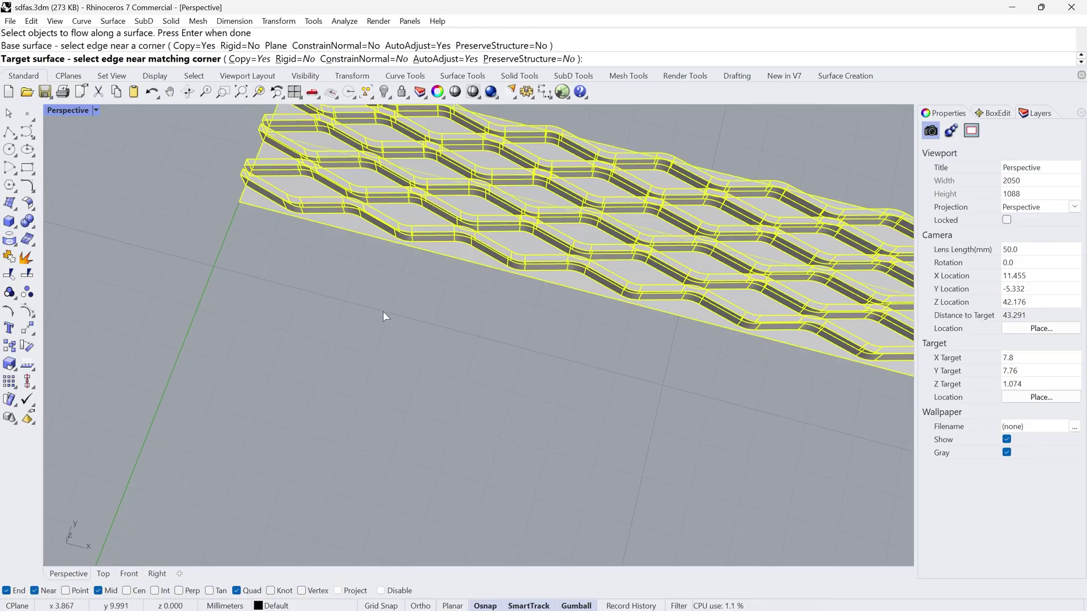
scroll(403, 300, "down", 3)
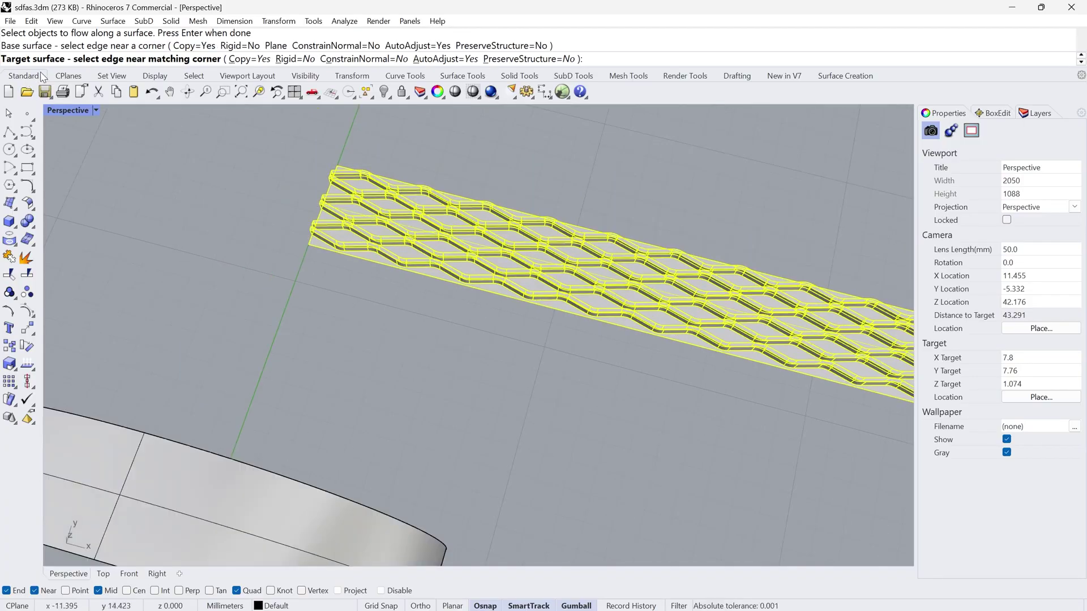
scroll(267, 290, "down", 3)
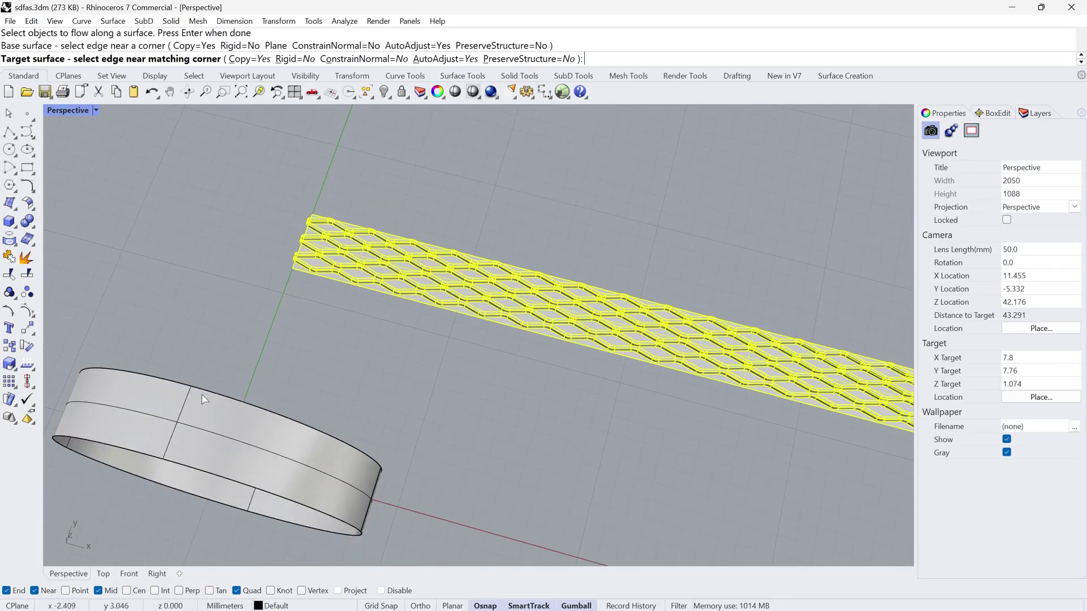
left_click(143, 403)
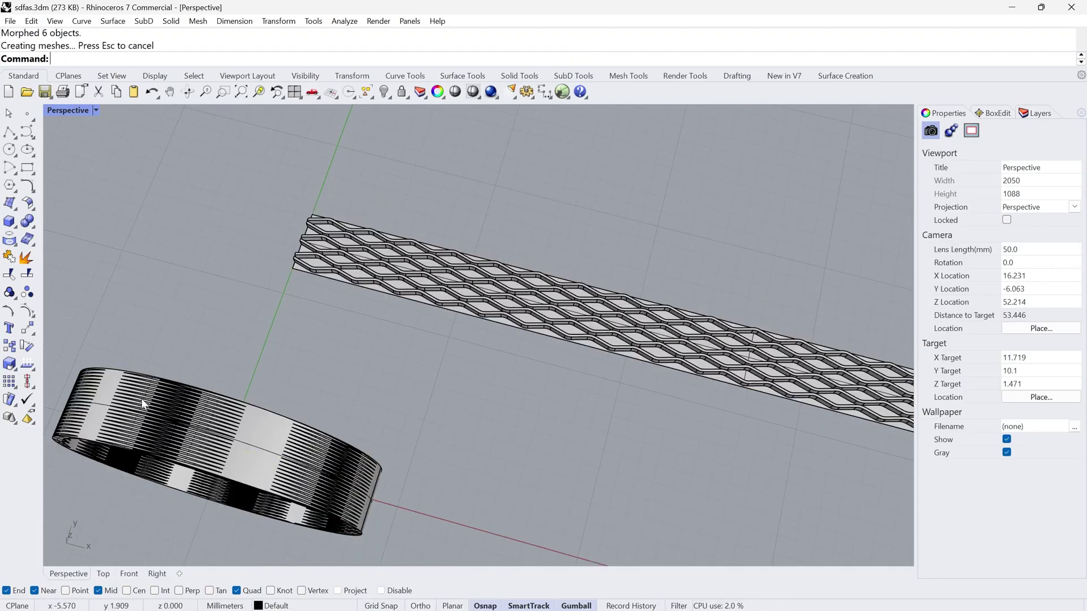
key("ctrl+z")
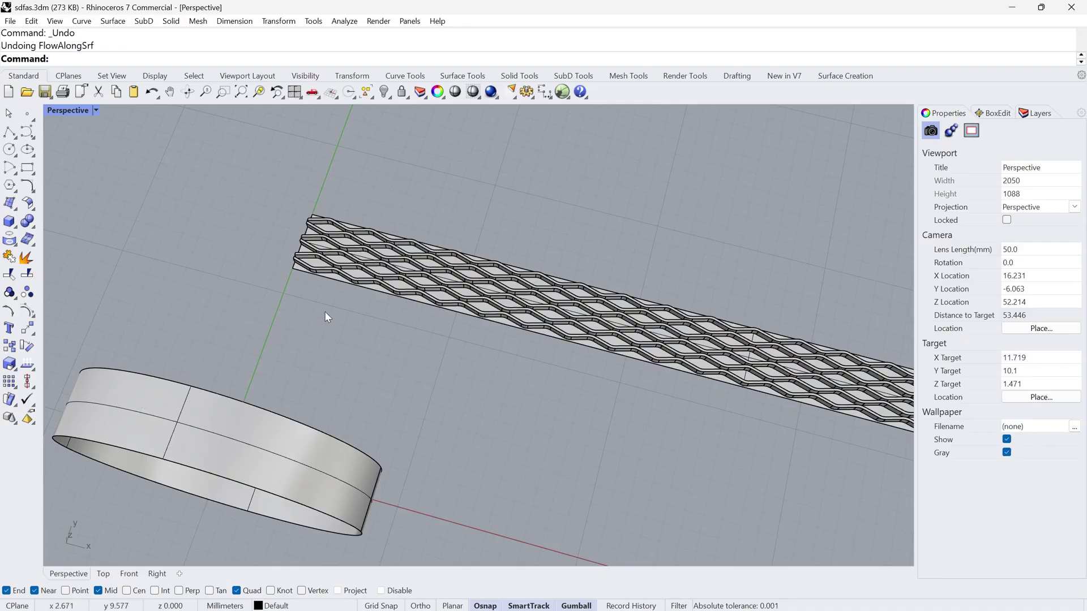
- Flow a copy of the six lattice solids onto the ring surface, matching the strip's long edge near its left corner to the ring's near edge
key("Return")
scroll(357, 285, "up", 4)
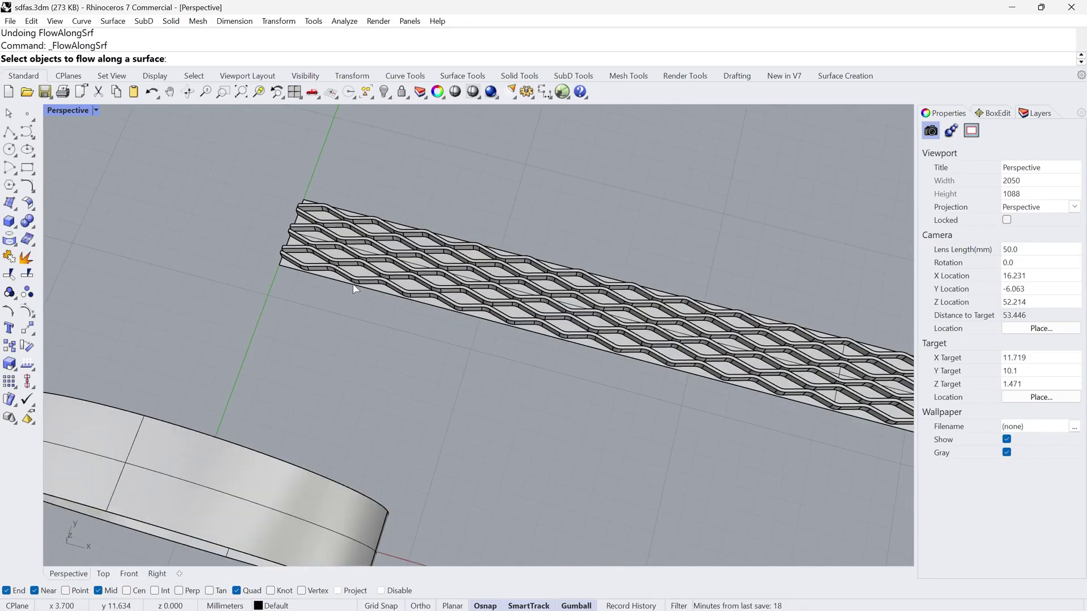
left_click(361, 285)
key("Return")
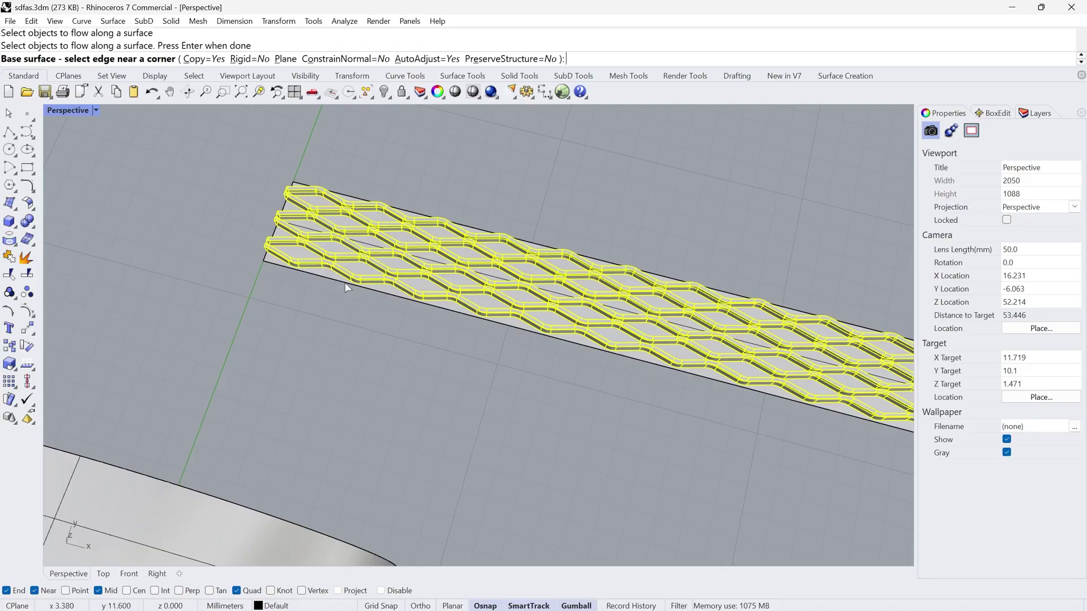
left_click(325, 274)
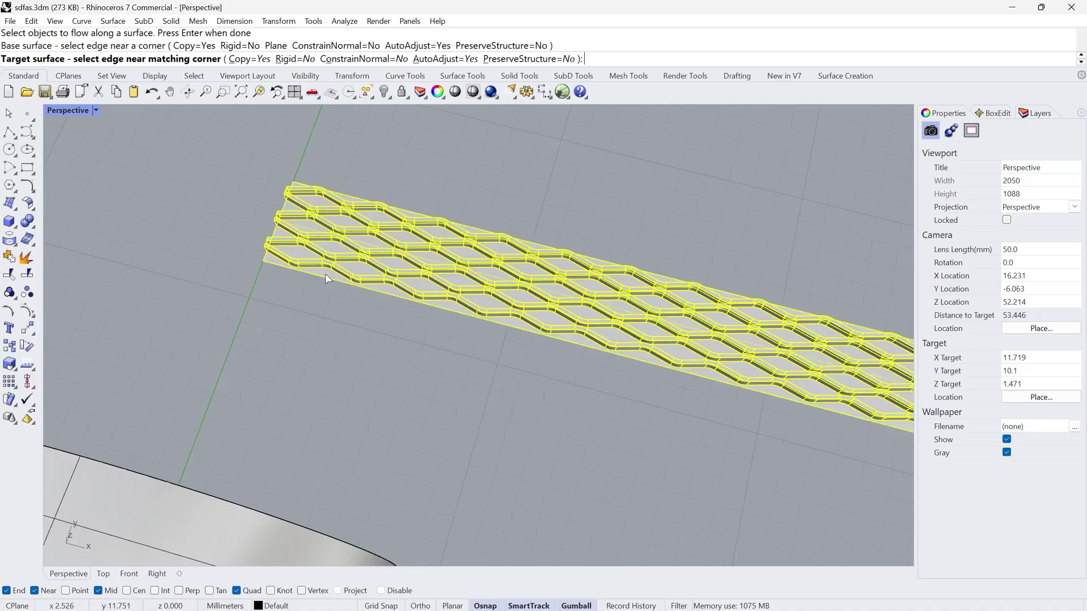
left_click(184, 527)
right_click(263, 394)
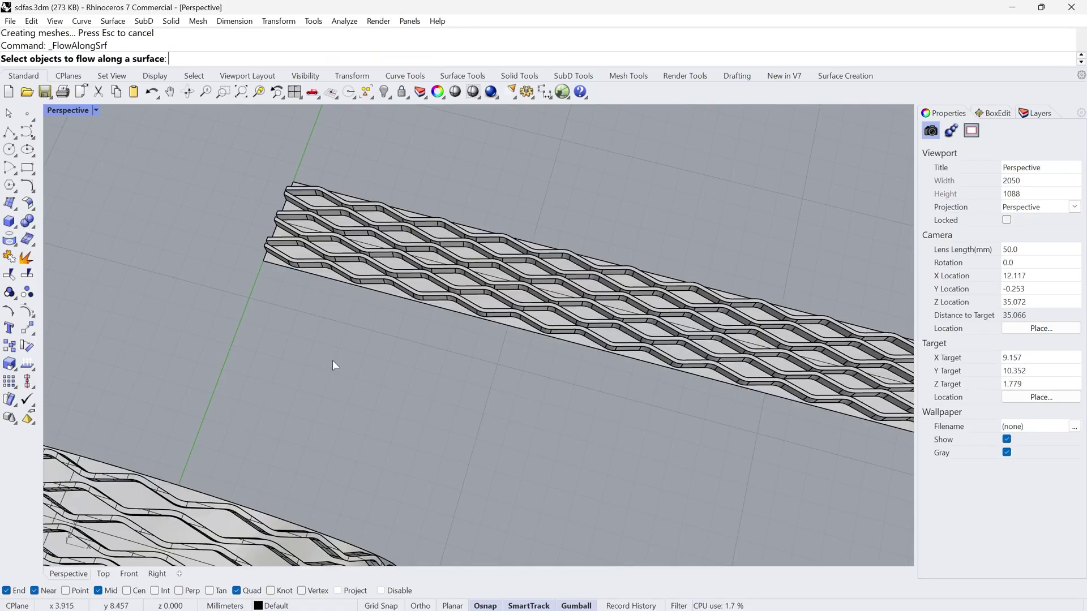
- Examine the wrapped lattice inside and outside the ring, and compare its side extent with the band surface's edge
scroll(363, 340, "down", 10)
scroll(239, 429, "up", 10)
right_click_drag(247, 414, 521, 335)
right_click_drag(526, 282, 506, 281)
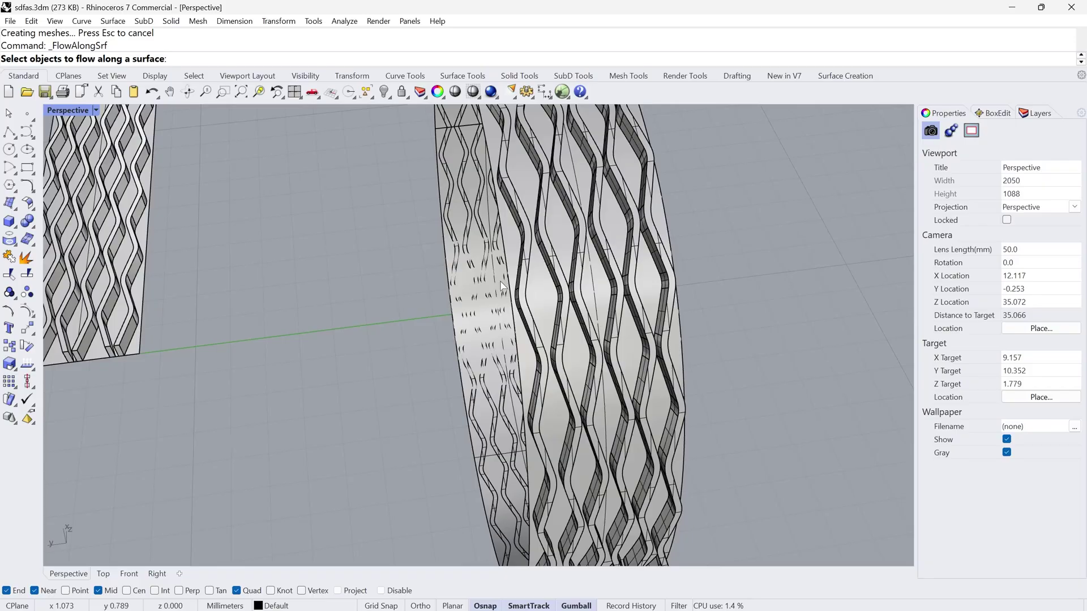
double_click(70, 110)
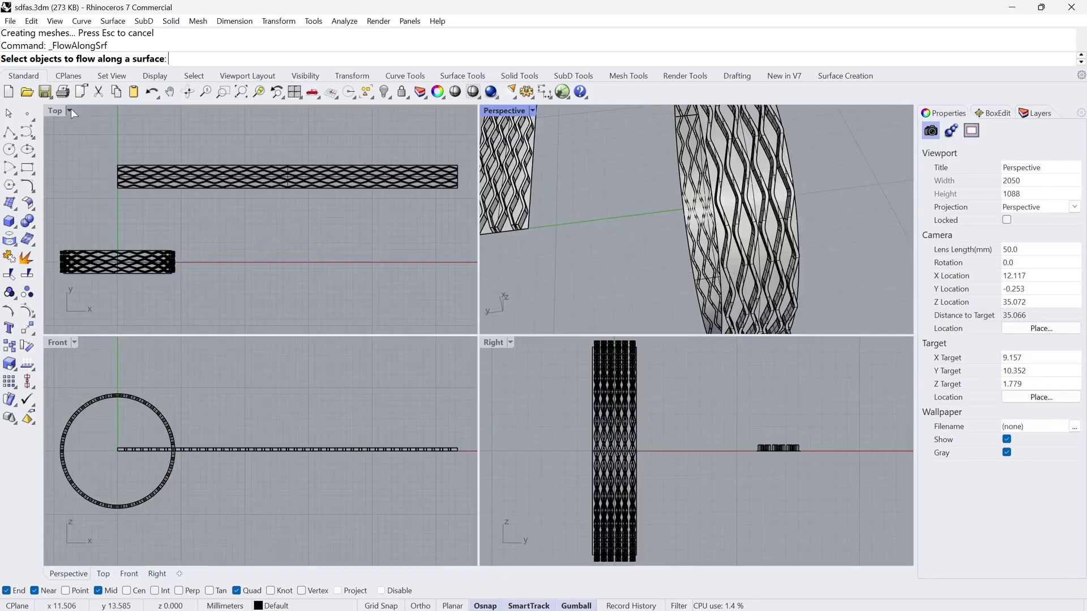
scroll(652, 505, "up", 6)
scroll(608, 517, "up", 5)
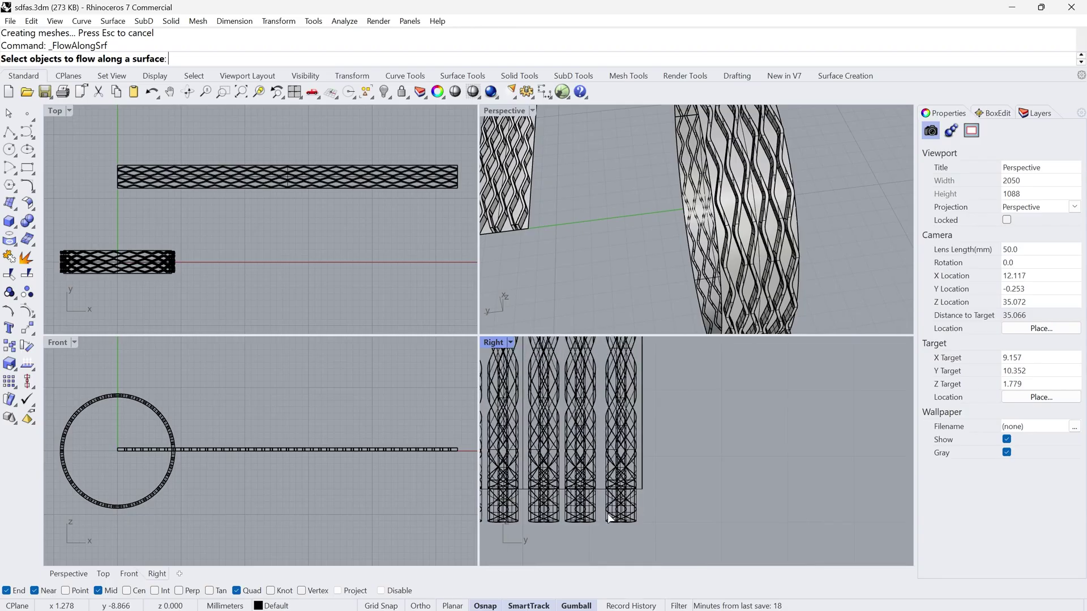
scroll(684, 481, "up", 3)
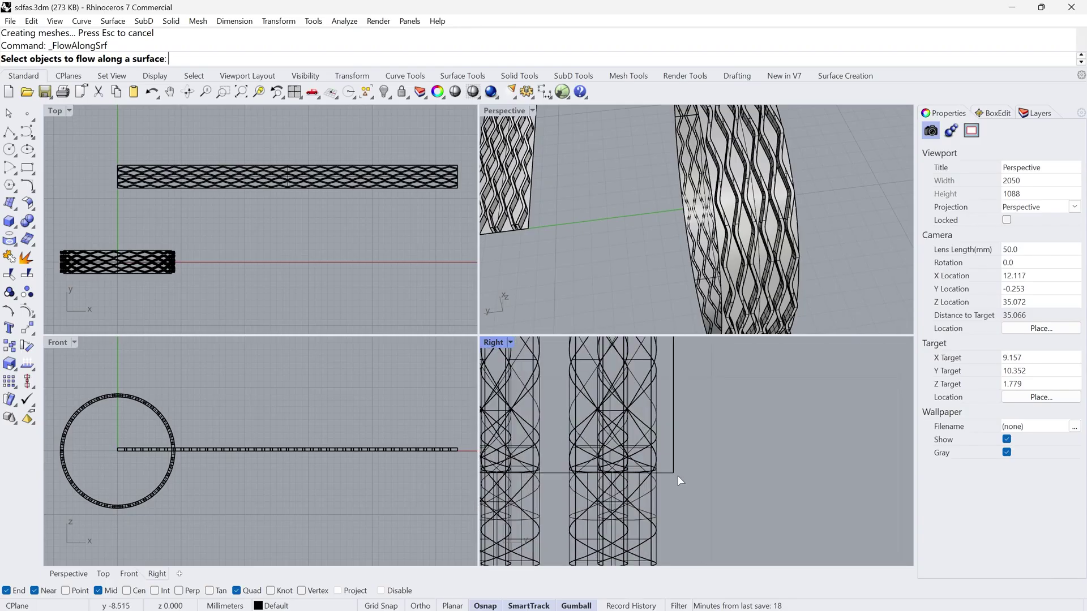
right_click_drag(714, 266, 626, 252)
scroll(726, 243, "down", 4)
scroll(722, 302, "up", 5)
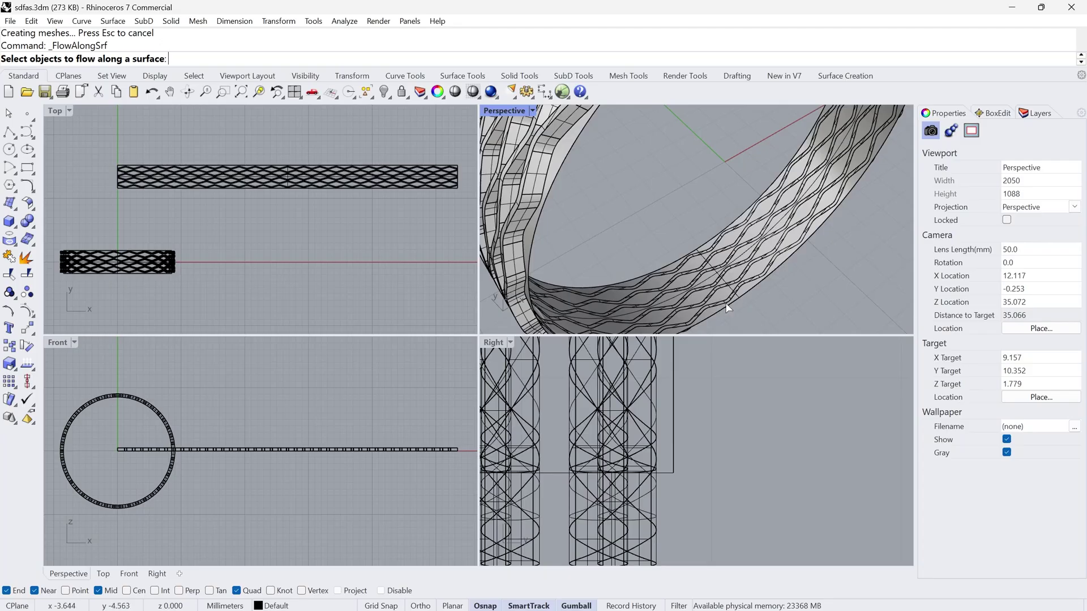
scroll(654, 371, "down", 3)
scroll(663, 436, "up", 2)
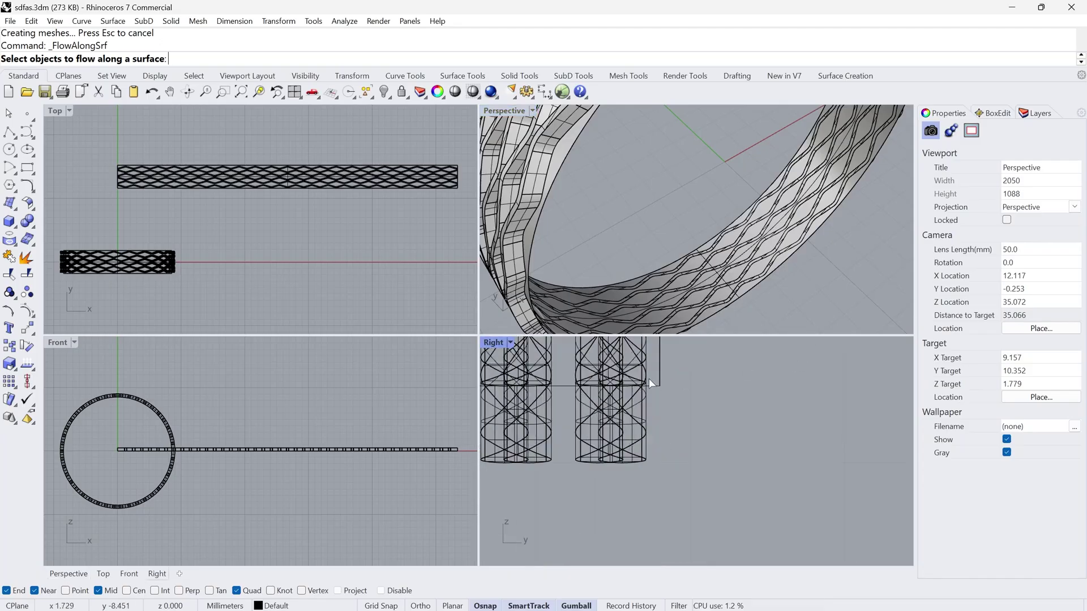
- Draw a trial line outward from the quadrant point on the band surface's edge, and delete it
left_click(9, 132)
scroll(665, 213, "down", 3)
right_click_drag(633, 246, 714, 223)
scroll(751, 485, "down", 12)
scroll(752, 486, "down", 10)
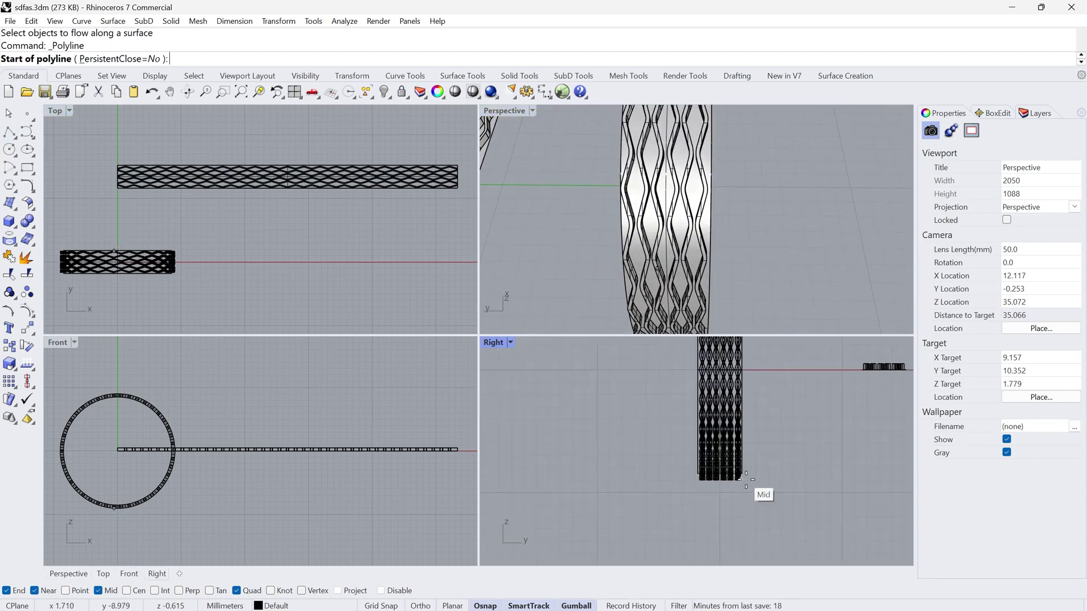
scroll(677, 476, "up", 4)
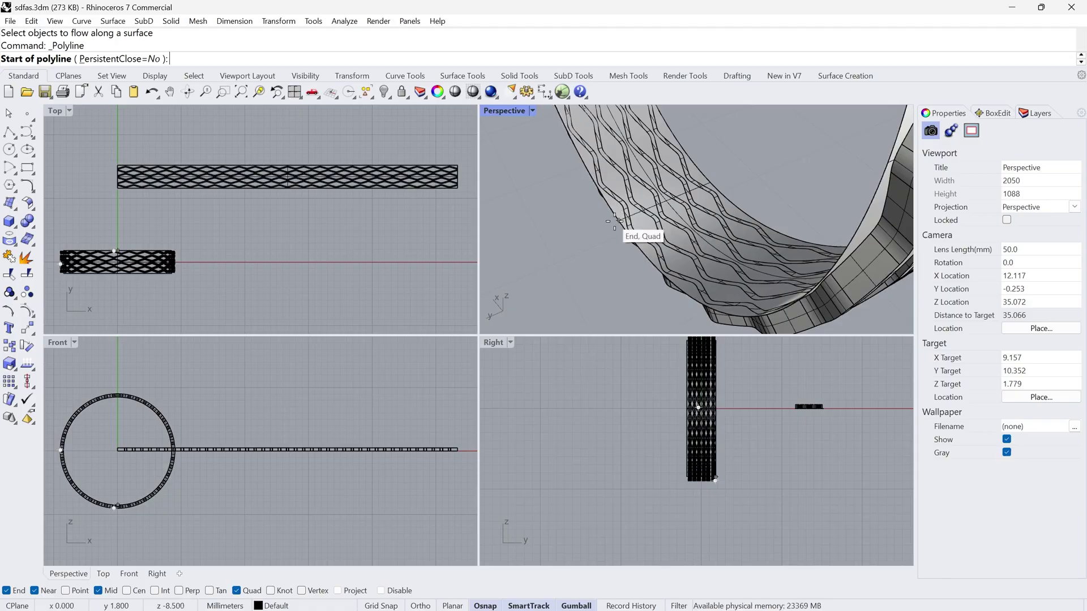
left_click(622, 226)
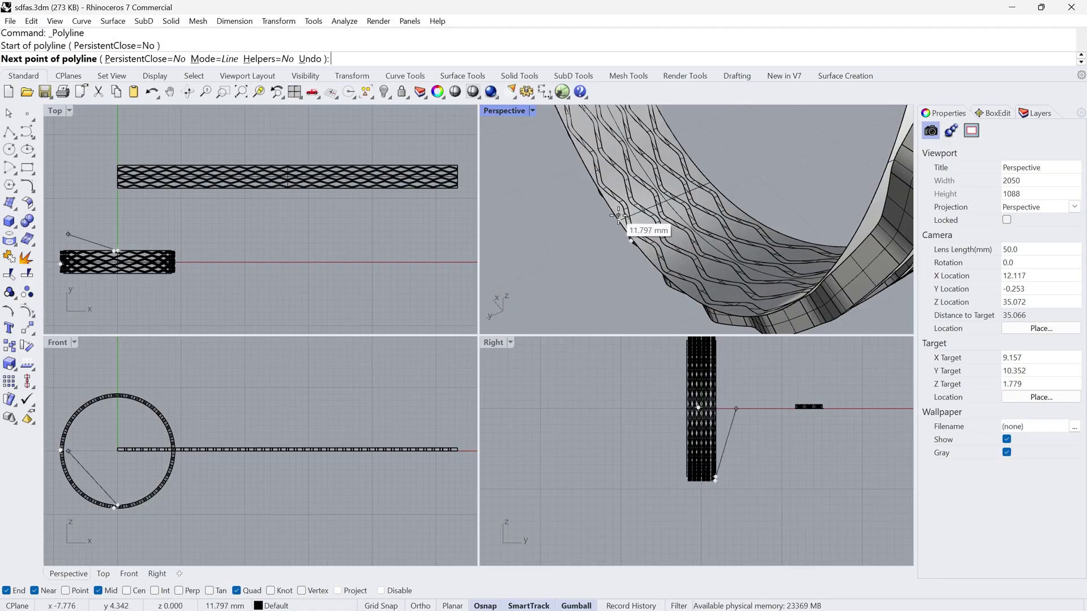
left_click(530, 256)
key("Return")
scroll(721, 488, "up", 6)
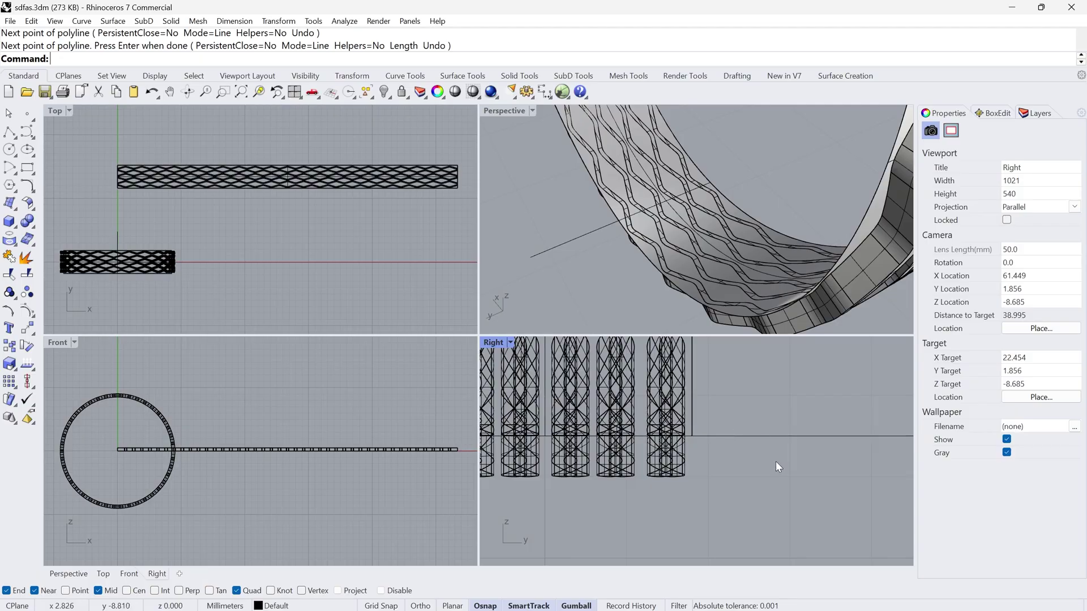
left_click(764, 436)
key("Delete")
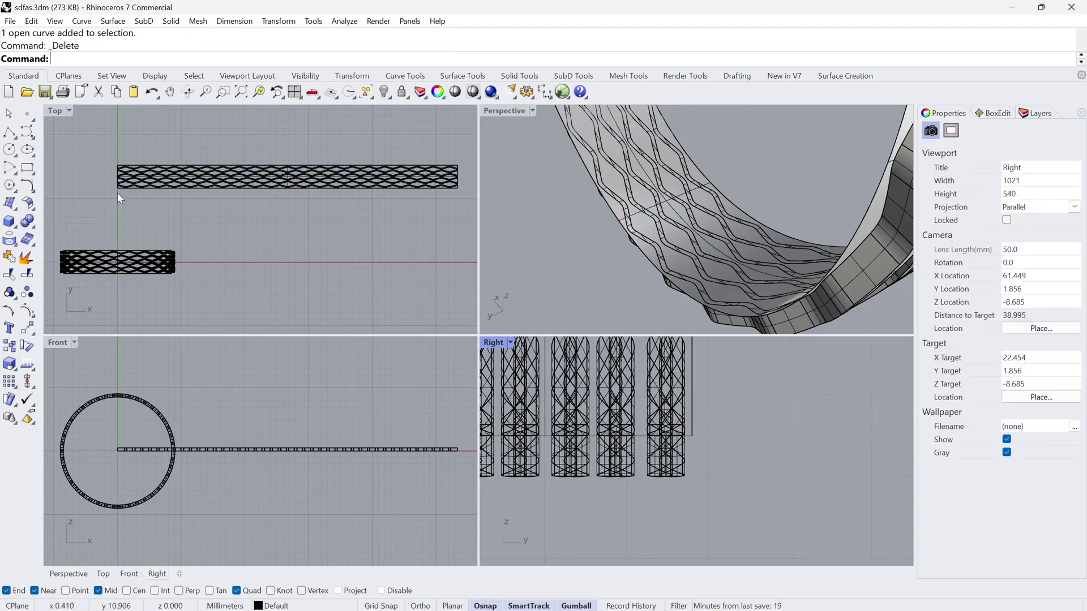
- Draw a narrow upright rounded rectangle with arc corners in the Right view, starting on the band surface's lower edge line beside the lattice
left_click(27, 169)
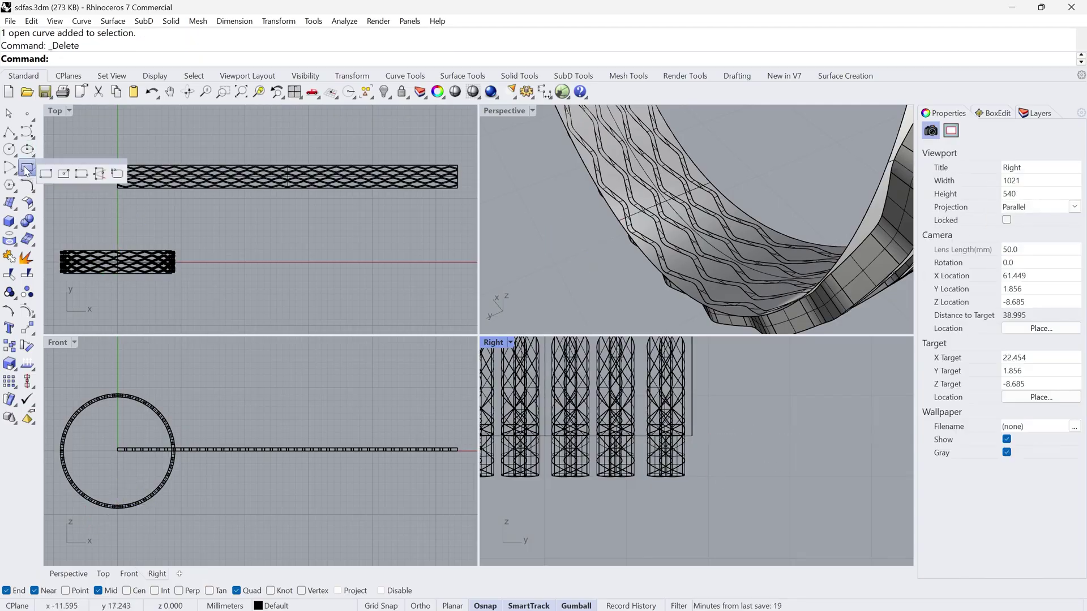
left_click(117, 173)
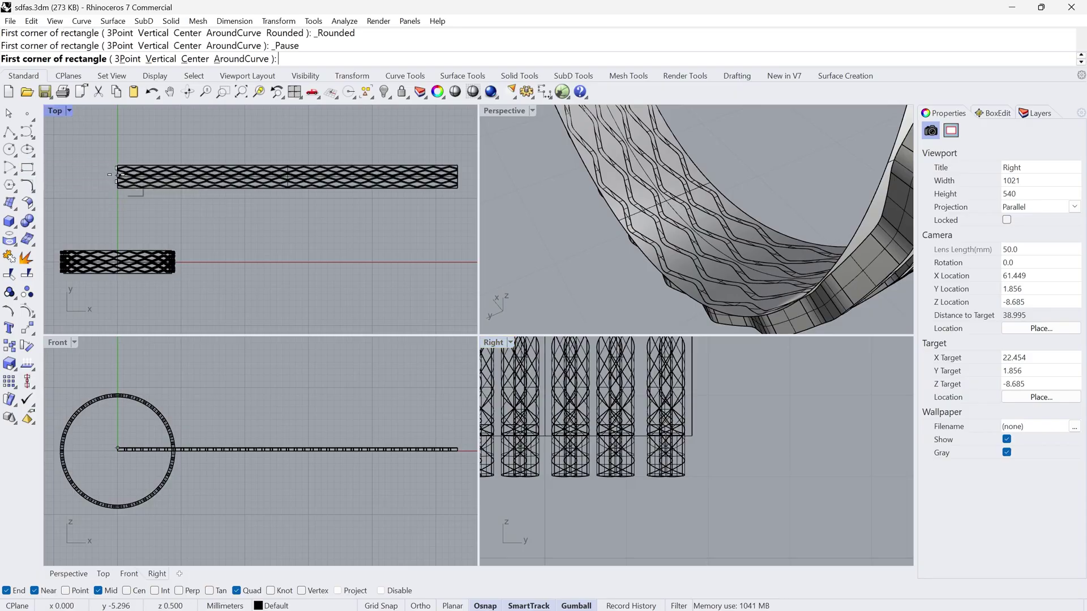
scroll(700, 490, "up", 4)
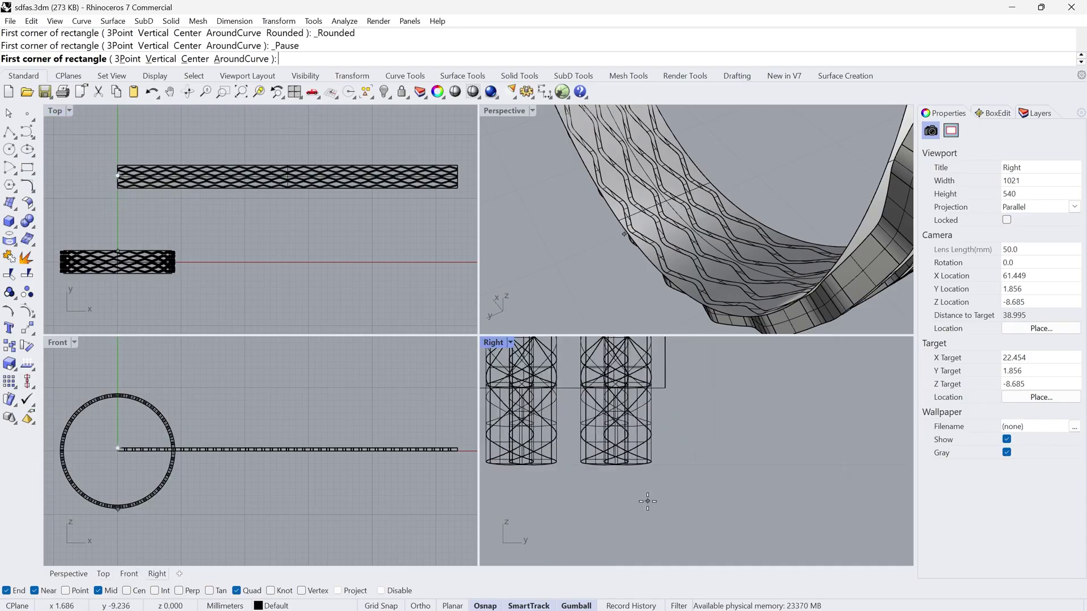
left_click(658, 389)
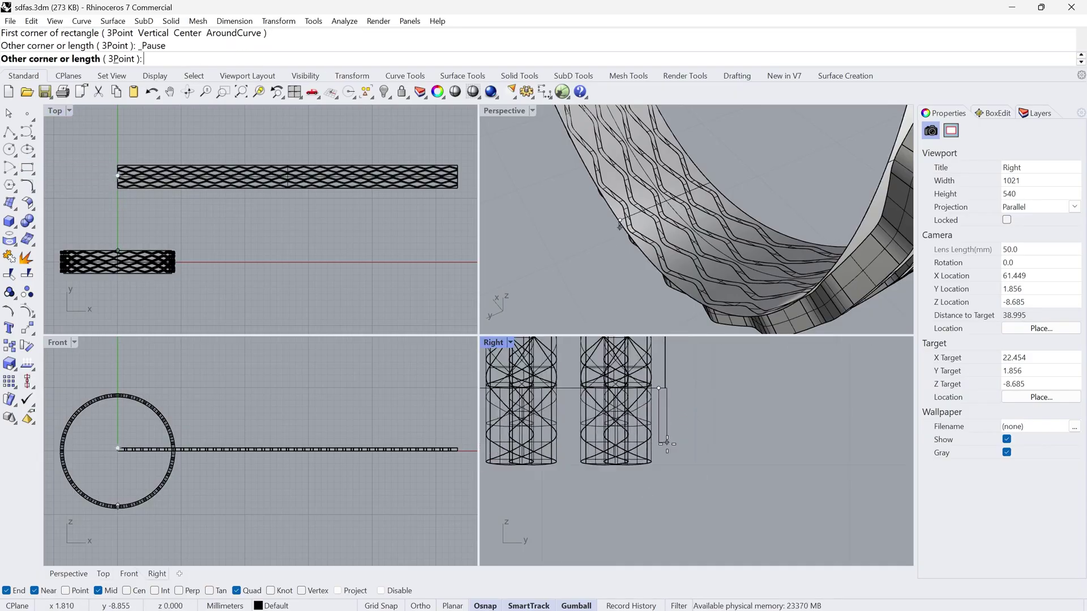
left_click(673, 471)
scroll(672, 472, "up", 5)
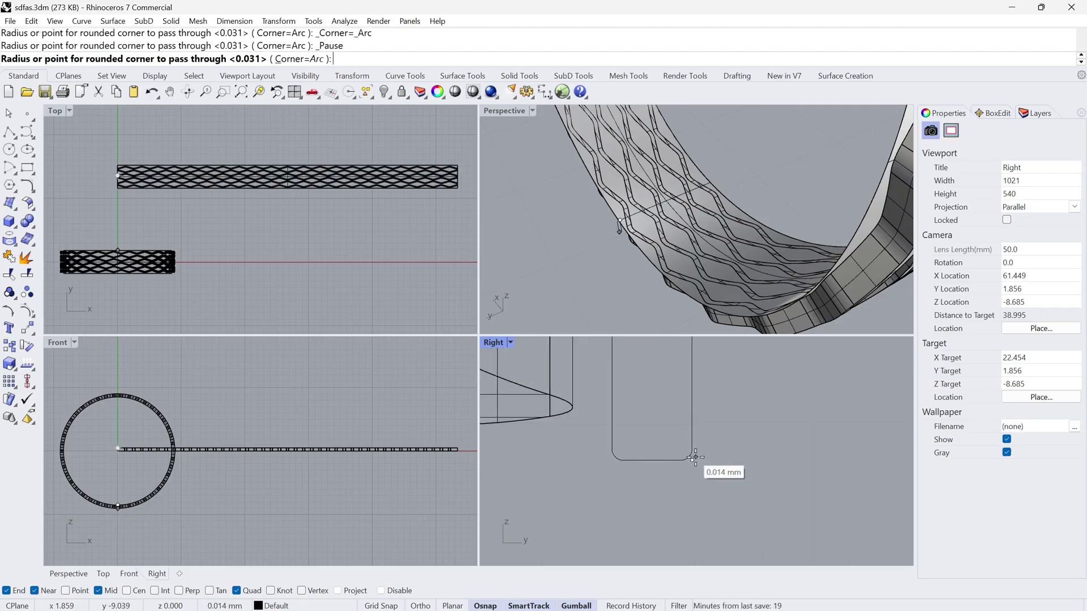
left_click(679, 461)
scroll(659, 416, "down", 3)
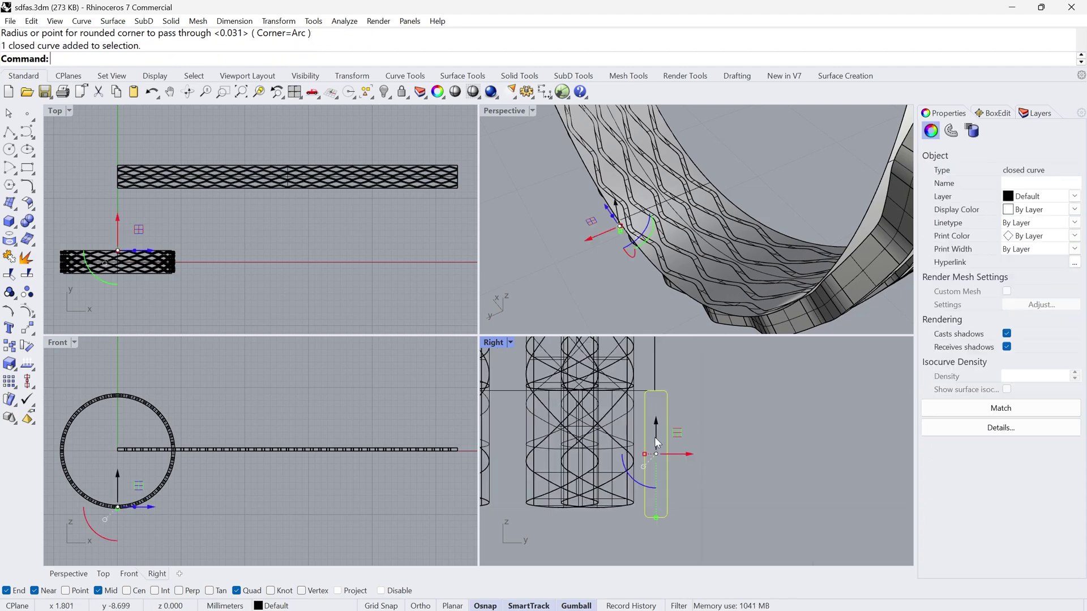
- Move the rounded rectangle sideways until its inner side meets the lattice's outer edge
left_click_drag(683, 501, 659, 501)
left_click(743, 437)
scroll(687, 430, "down", 3)
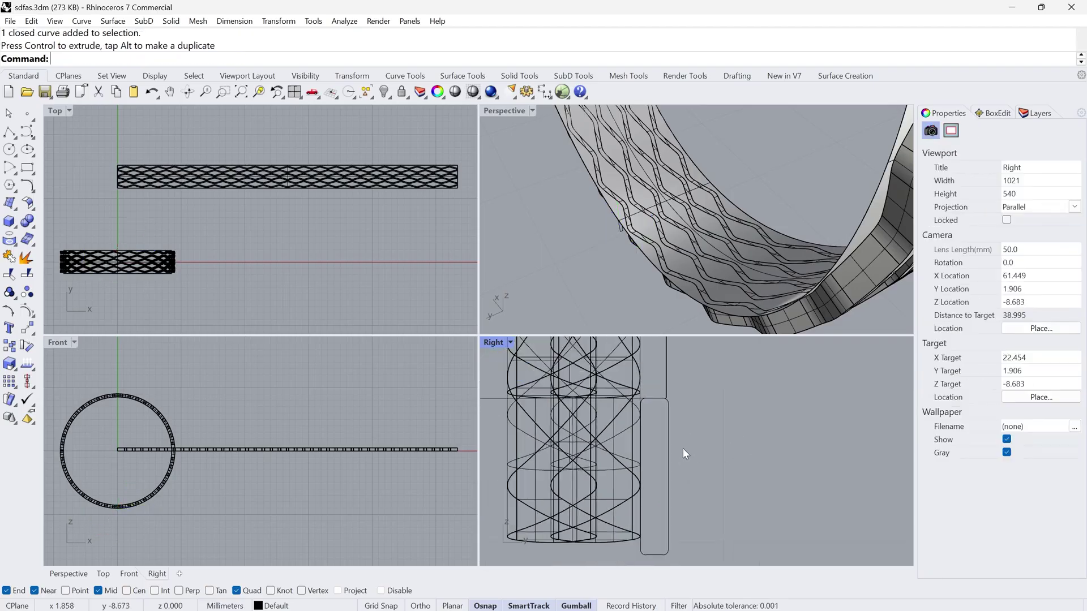
- Revolve the rounded rectangle 360 degrees about the ring's centre axis, starting at the origin (0) and running horizontally in the Right view
left_click(666, 463)
right_click_drag(675, 254, 731, 262)
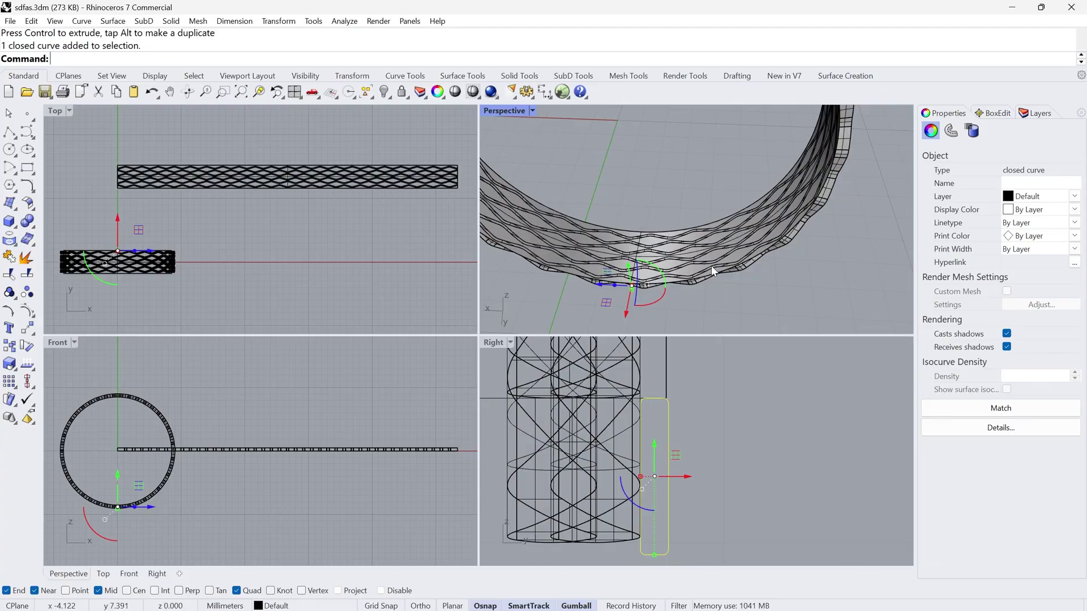
left_click(113, 22)
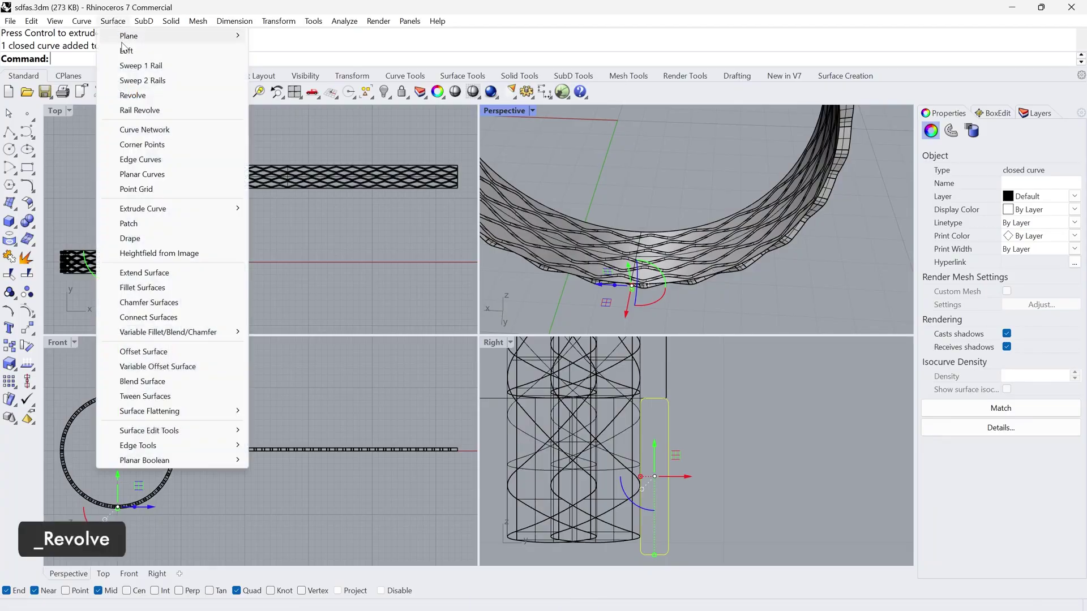
left_click(132, 95)
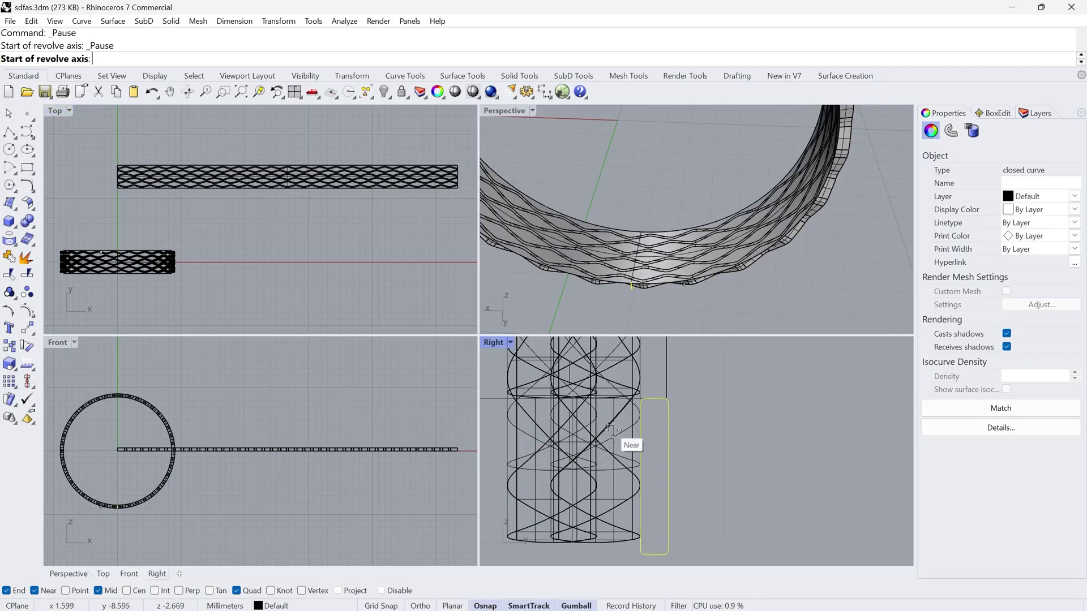
scroll(626, 444, "down", 3)
type("0")
key("Return")
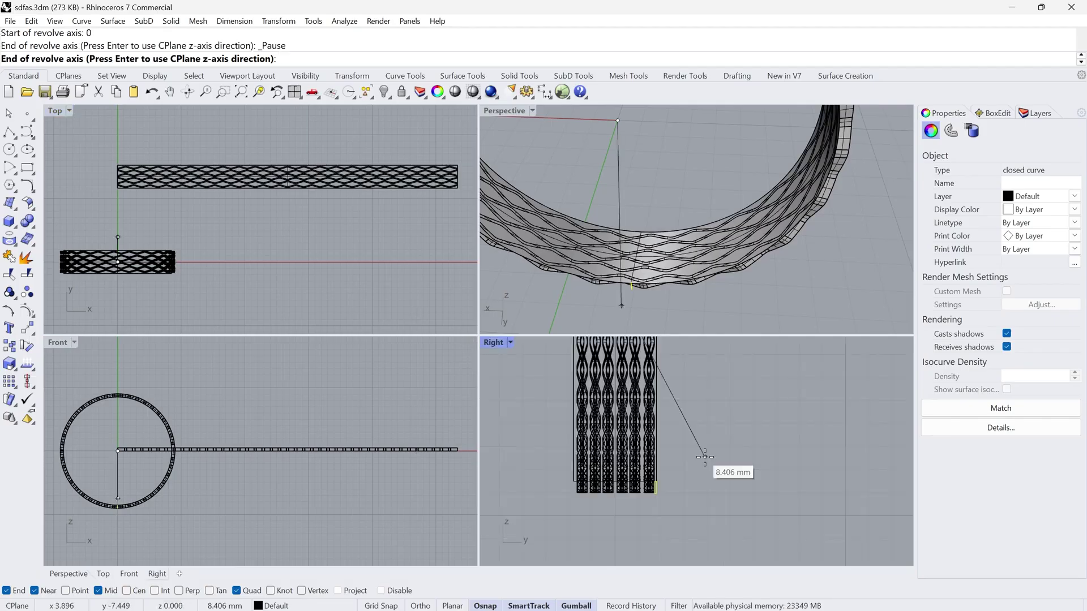
scroll(679, 470, "down", 3)
key("F8")
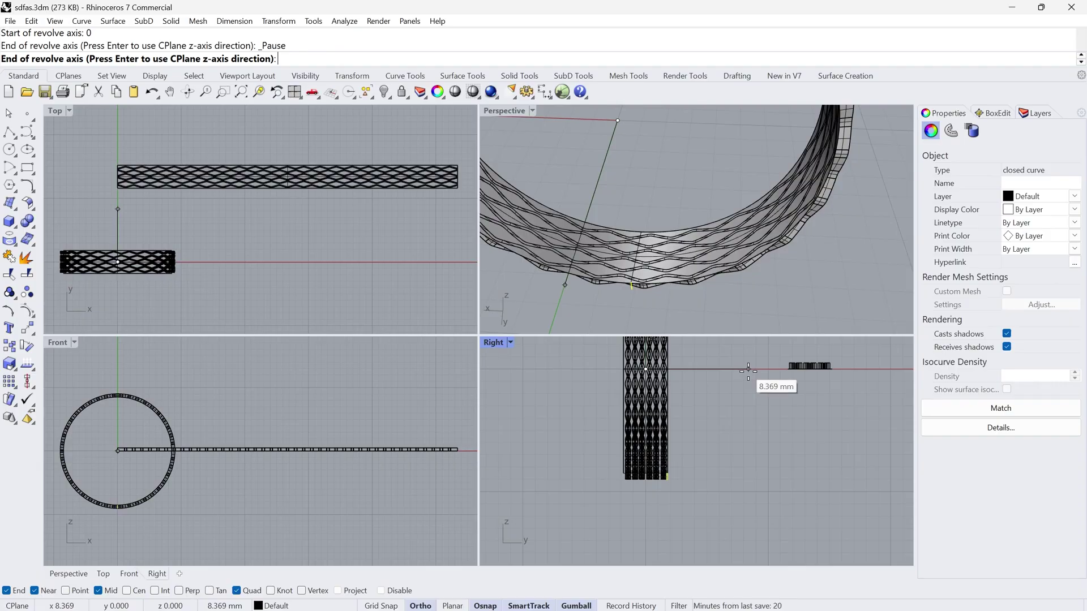
left_click(747, 369)
scroll(227, 439, "down", 3)
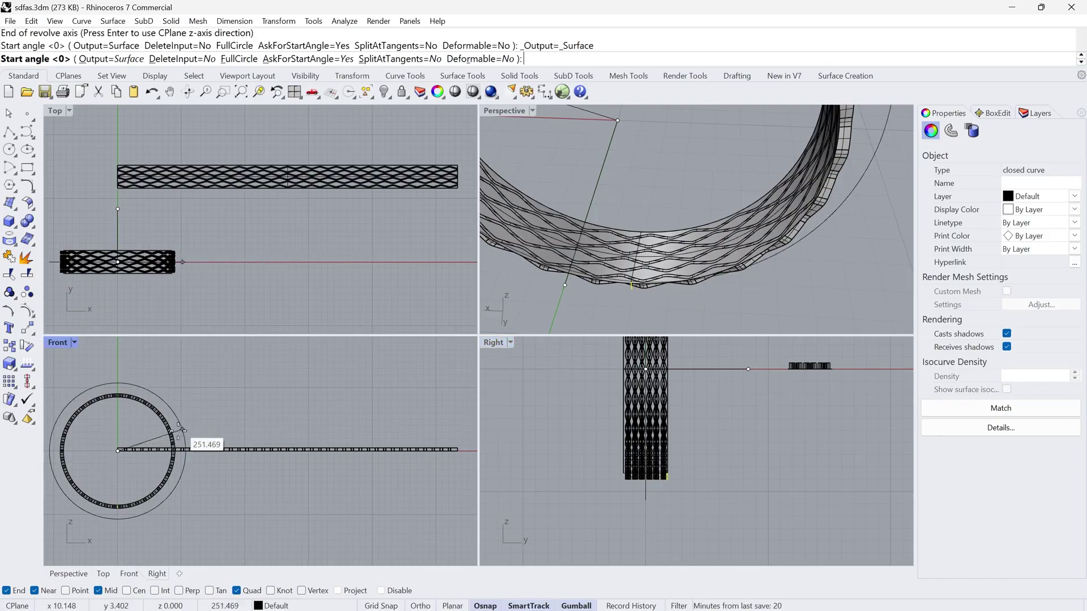
scroll(226, 442, "up", 3)
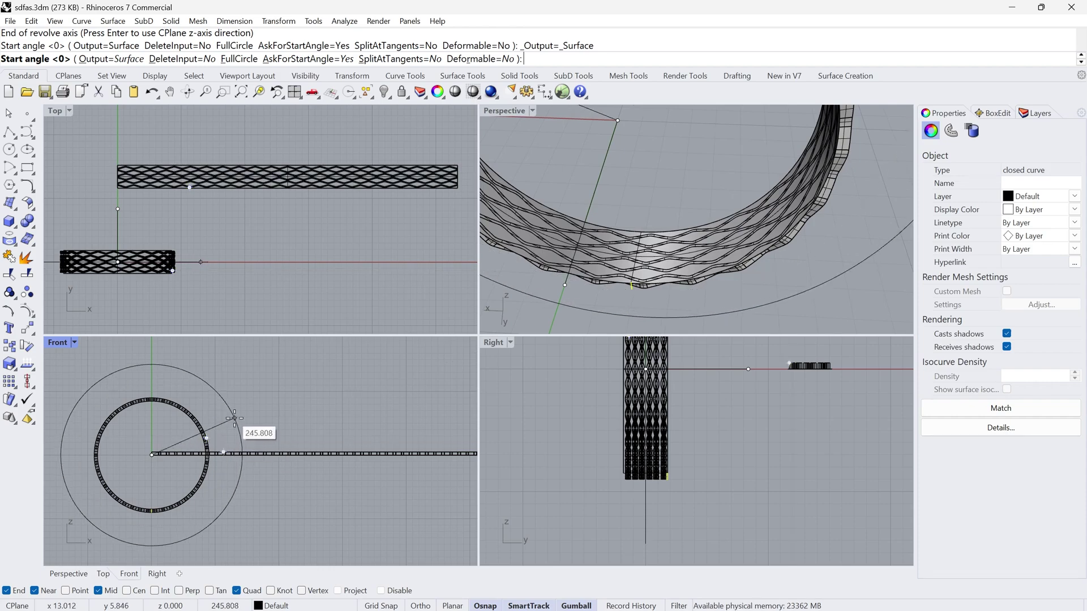
left_click(223, 452)
key("Return")
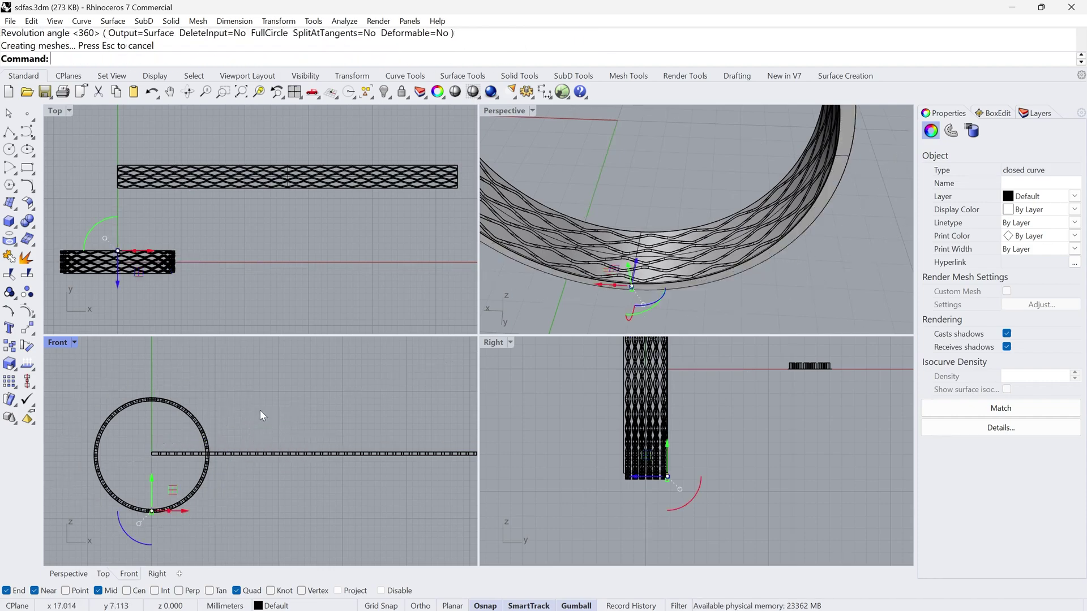
- Mirror the revolved rim from the origin (0) across the ring's vertical centre plane, placing a copy on the opposite edge of the lattice
right_click_drag(667, 238, 707, 273)
left_click(748, 287)
scroll(704, 286, "up", 5)
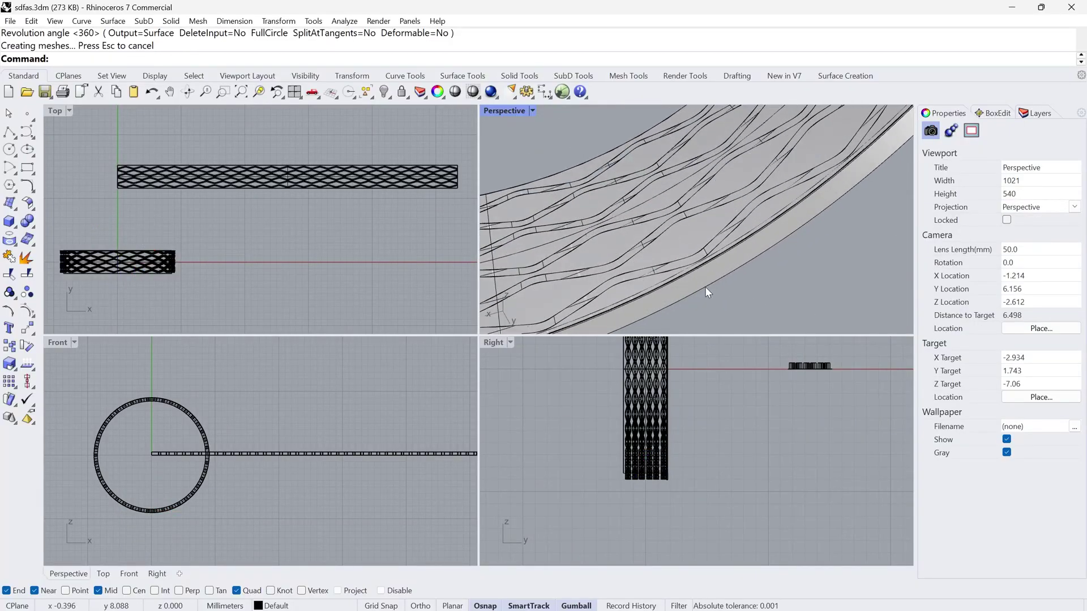
left_click(698, 281)
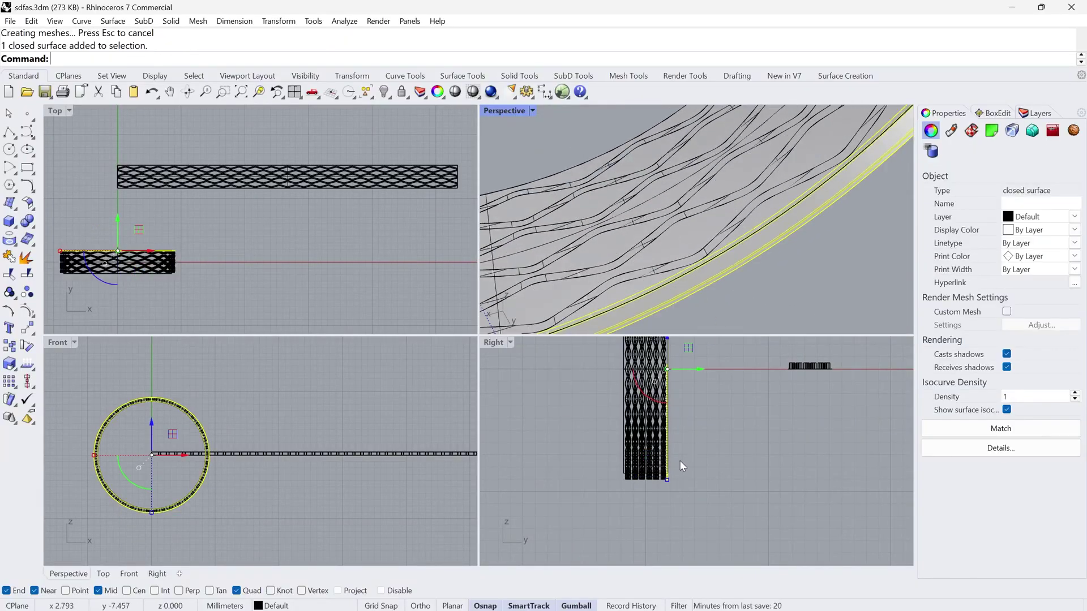
scroll(681, 456, "down", 2)
scroll(656, 238, "down", 5)
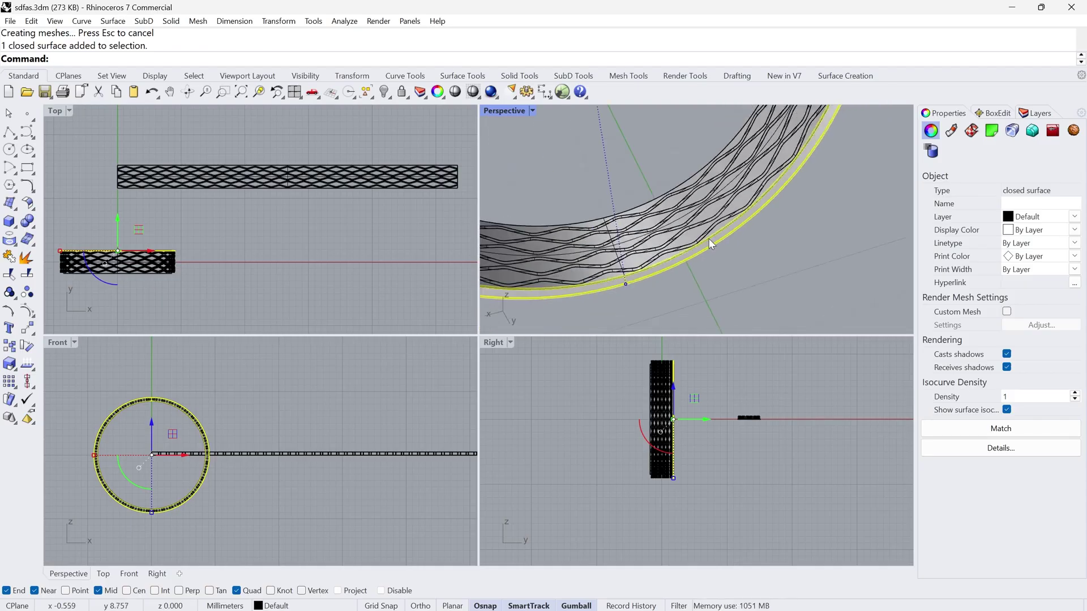
mouse_move(656, 237)
right_mouse_down()
mouse_move(681, 253)
mouse_move(742, 238)
mouse_move(643, 235)
right_mouse_up()
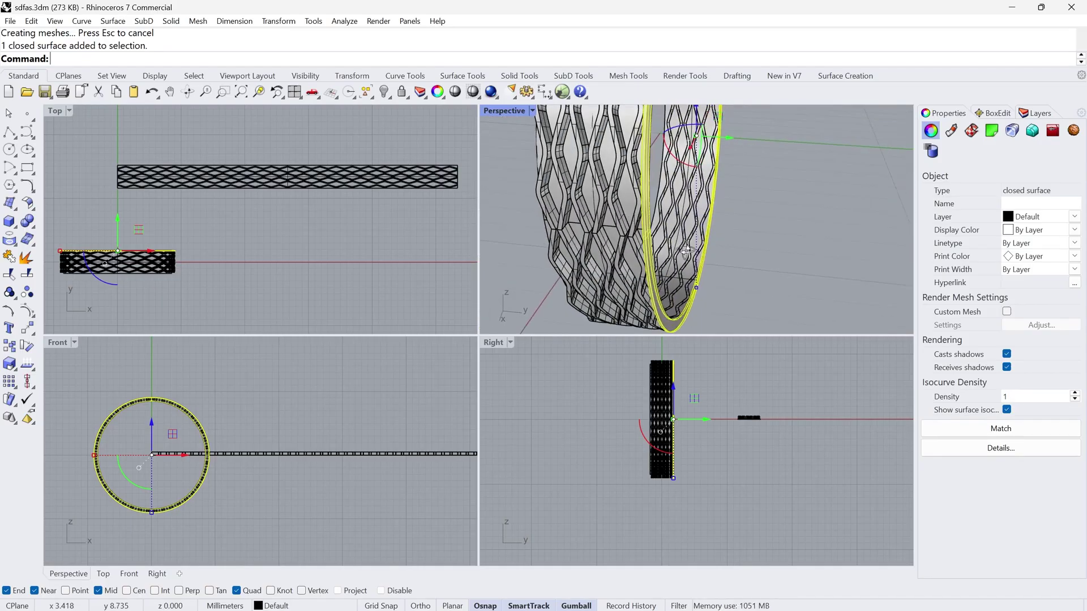
type("Mirror")
key("Return")
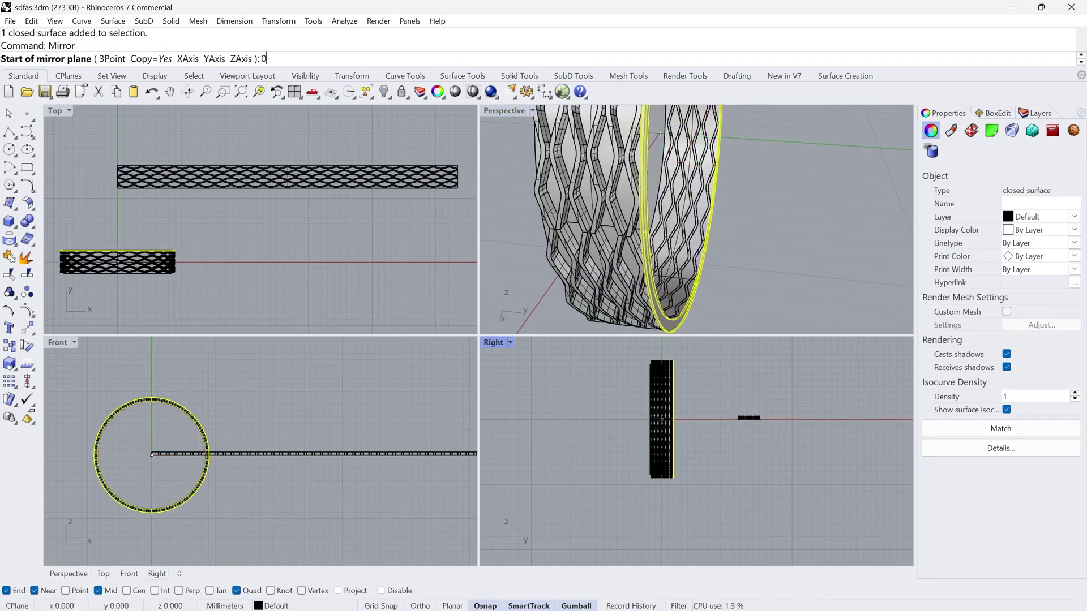
type("0")
key("Return")
key("F8")
left_click(661, 345, "shift")
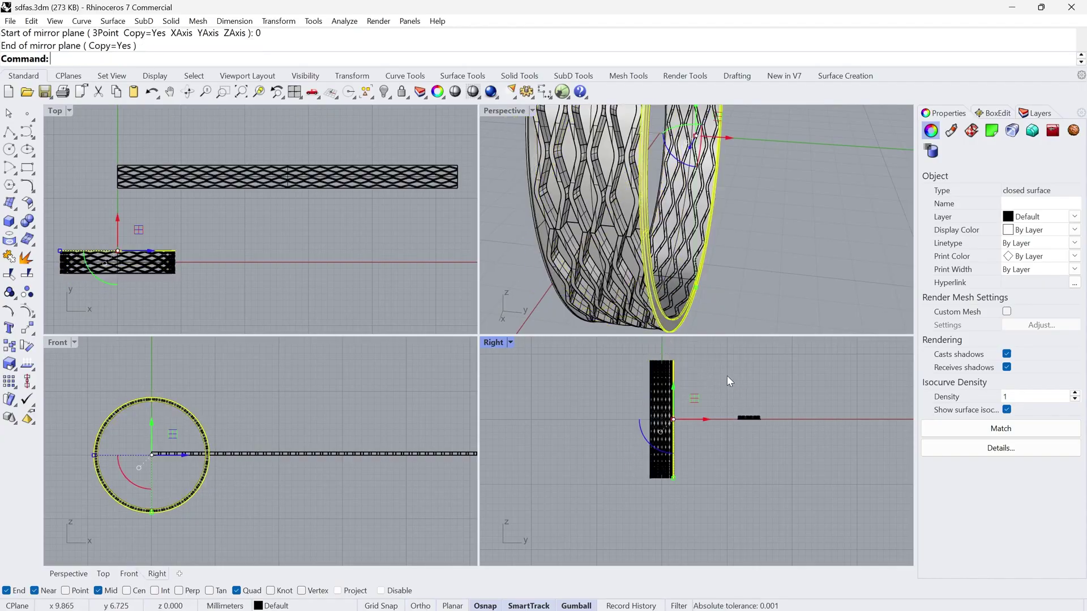
- Delete the ring-shaped band surface on the inside of the wrapped lattice
left_click(743, 266)
right_click_drag(744, 266, 834, 288)
scroll(730, 292, "up", 8)
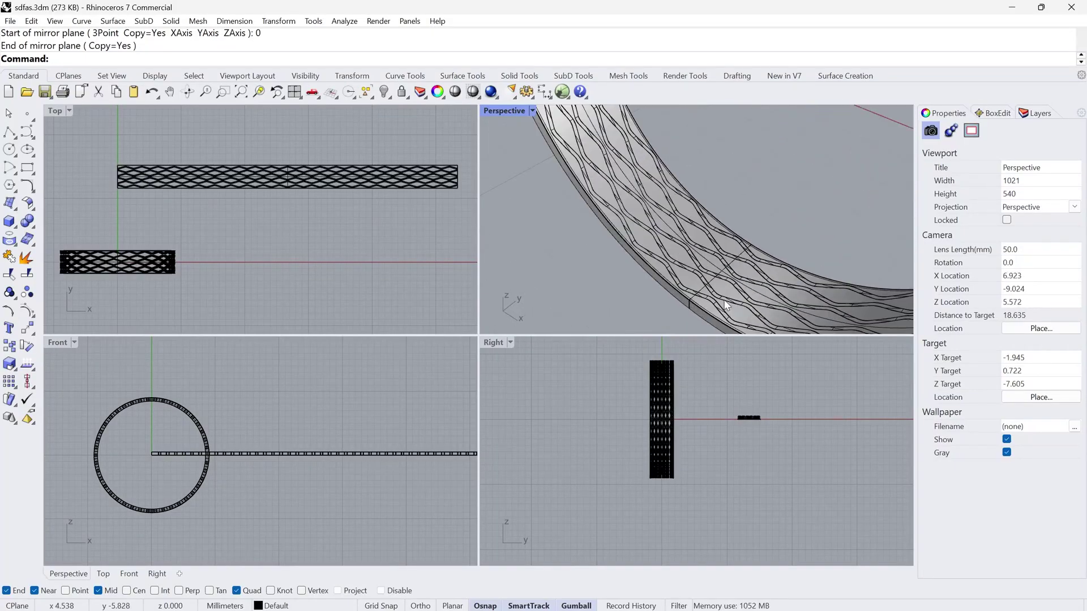
left_click(720, 289)
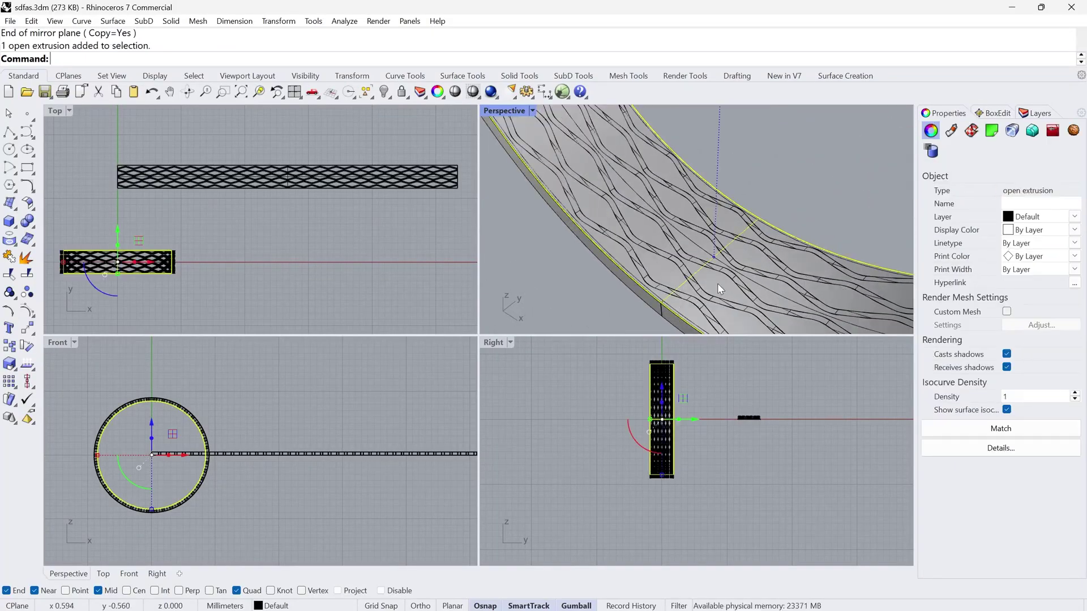
key("Delete")
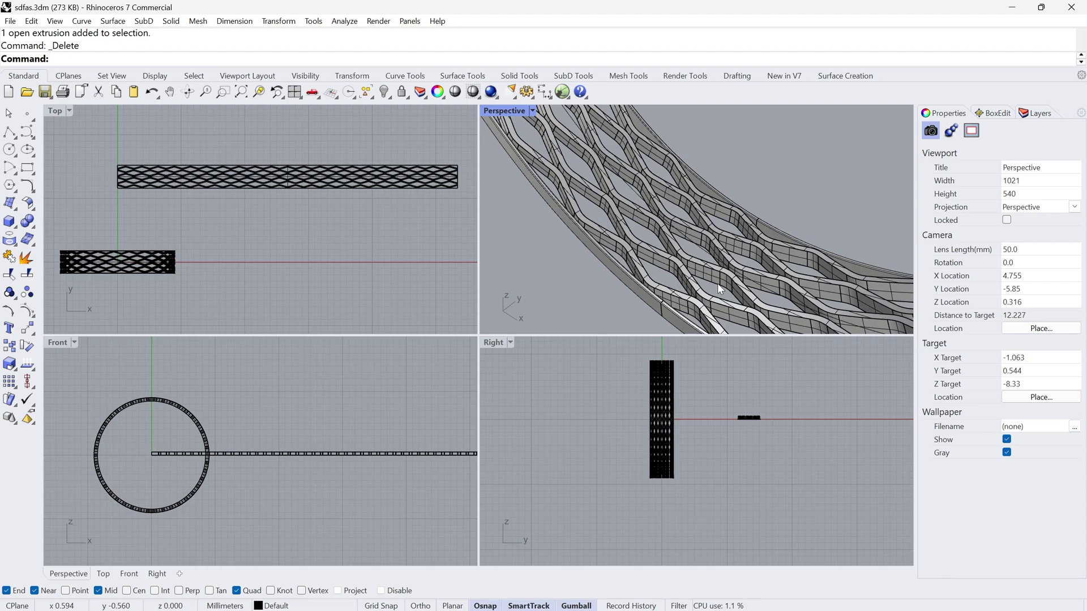
- Offset the ring's inner base circle outward by 0.2 mm in the Front view
scroll(114, 408, "up", 10)
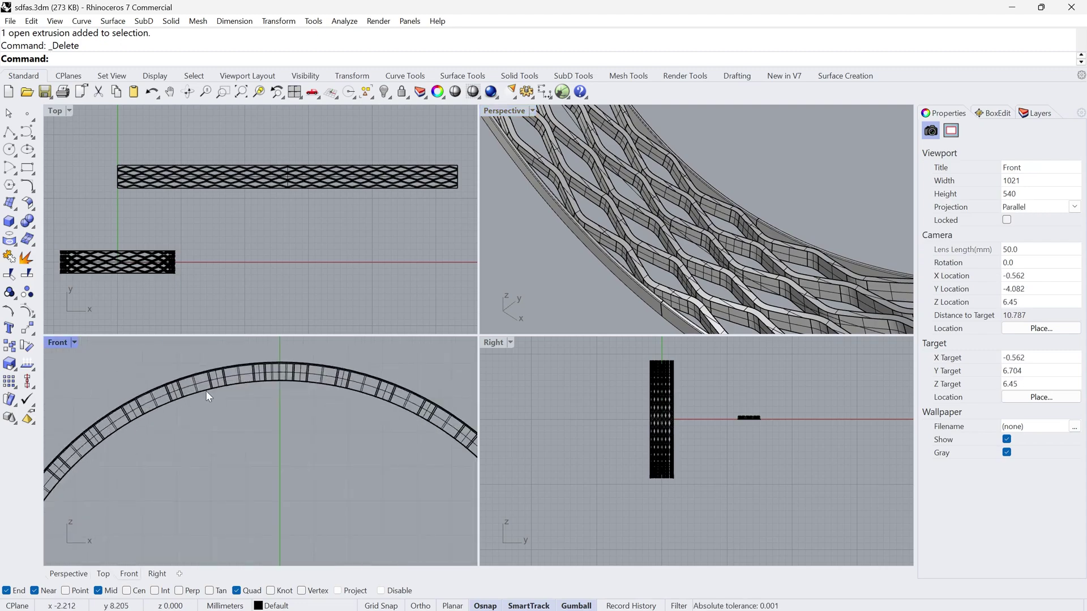
right_click_drag(679, 249, 713, 259)
left_click(700, 253)
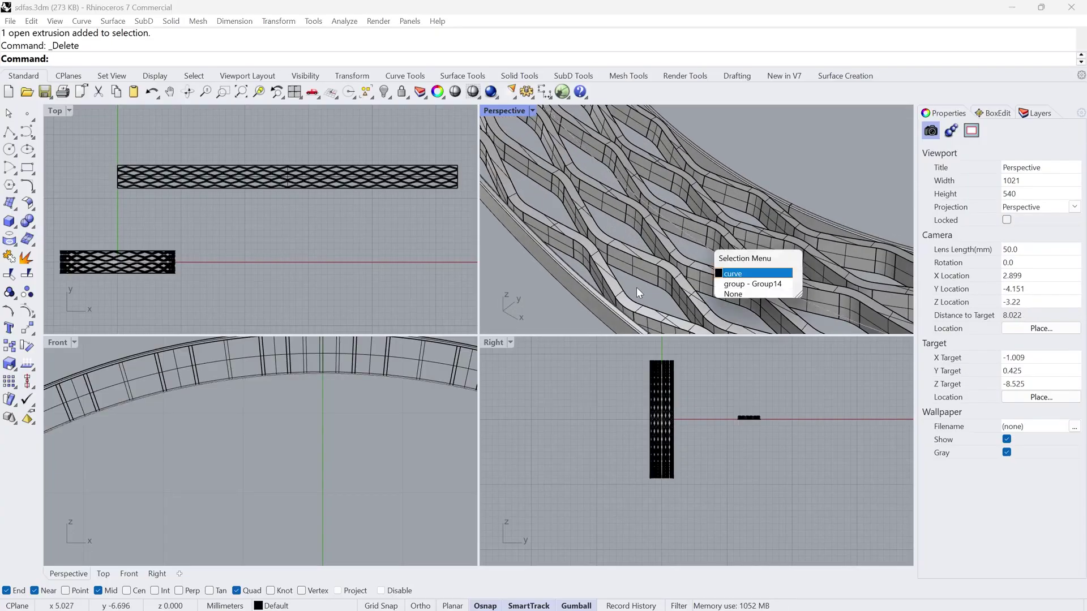
left_click(742, 275)
scroll(274, 407, "down", 3)
scroll(295, 405, "up", 1)
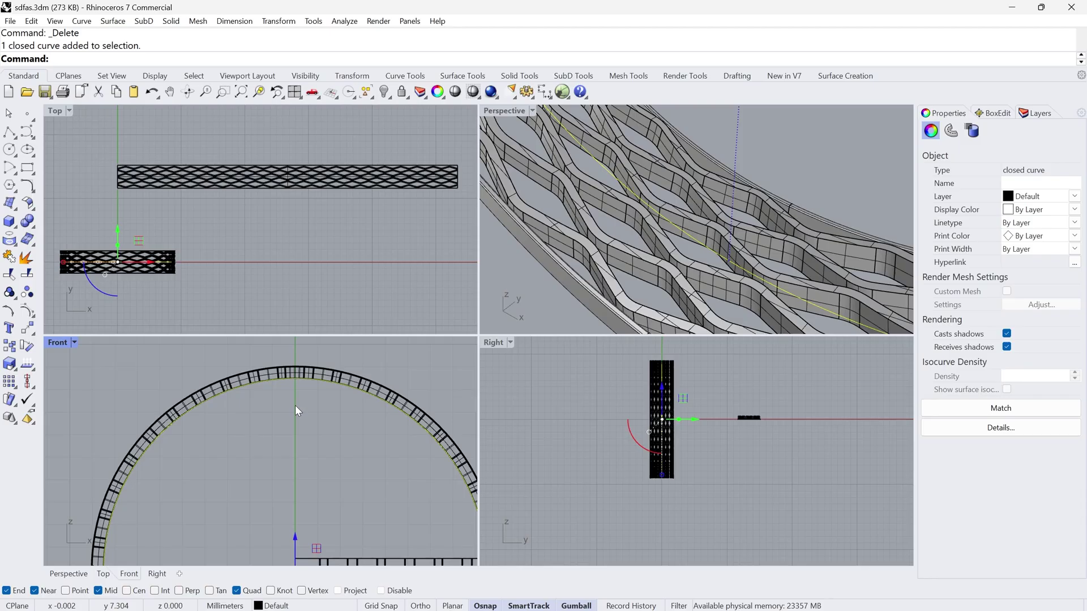
key("Return")
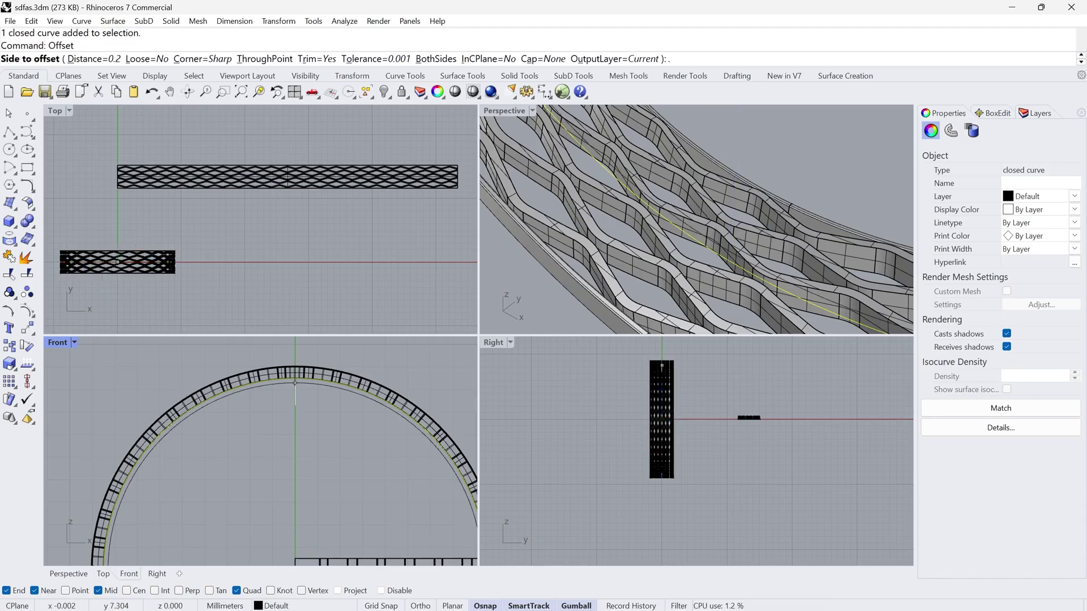
key("Return")
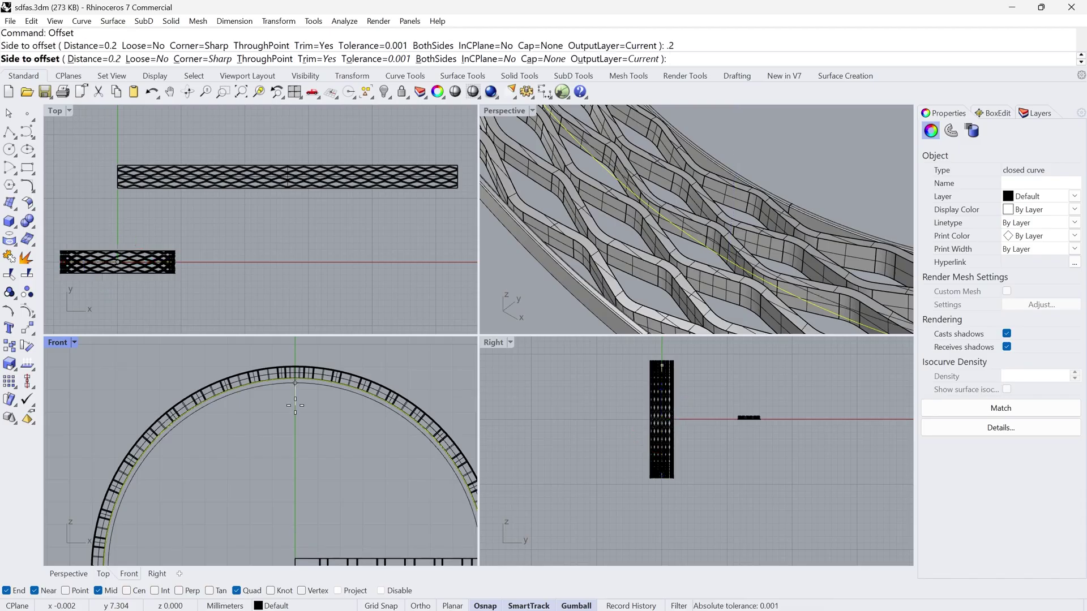
scroll(295, 405, "up", 5)
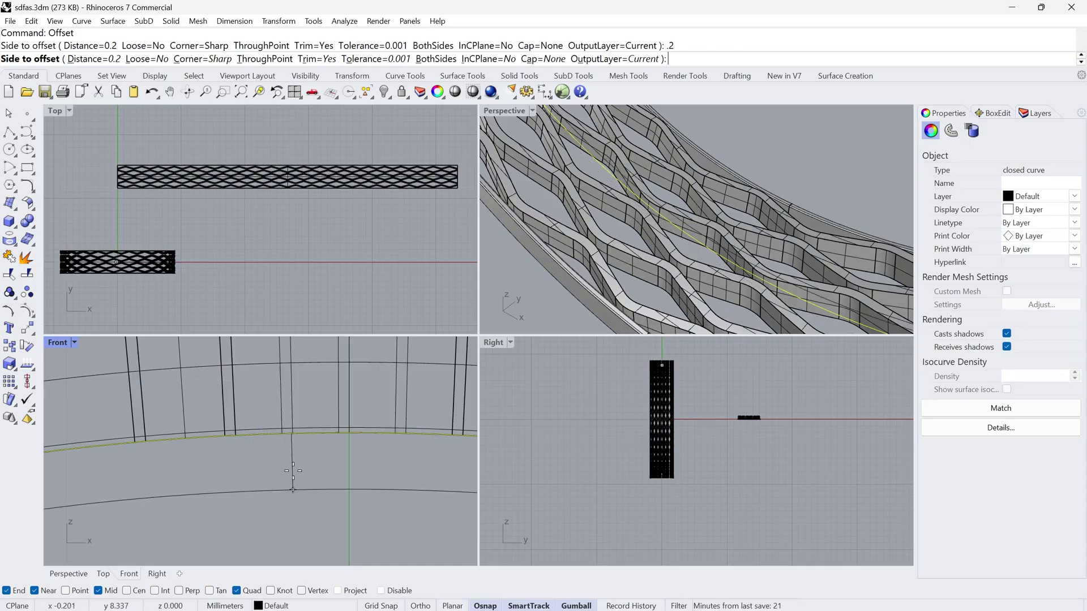
scroll(295, 391, "down", 3)
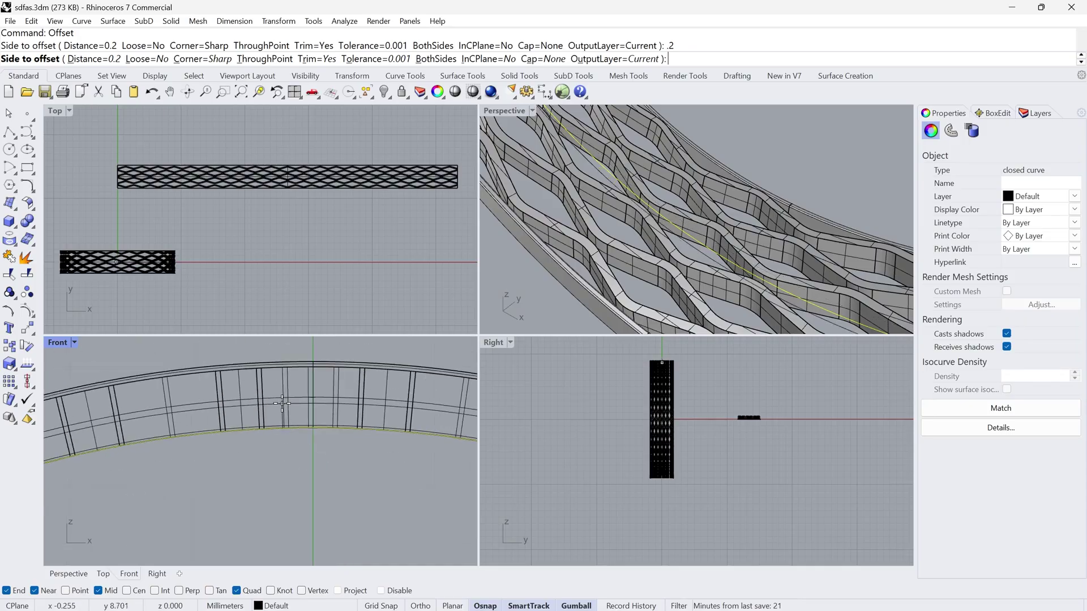
left_click(281, 403)
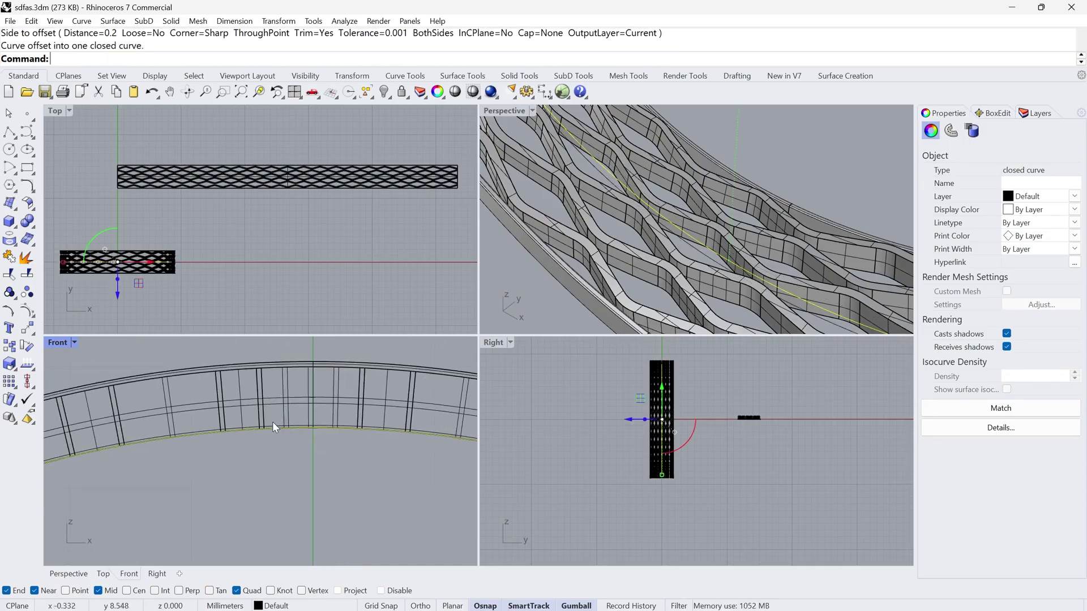
- Extrude the ring's inner base circle and its 0.2 mm offset together as a solid sleeve, 1.8 mm to both sides
scroll(273, 427, "up", 3)
left_click(275, 392)
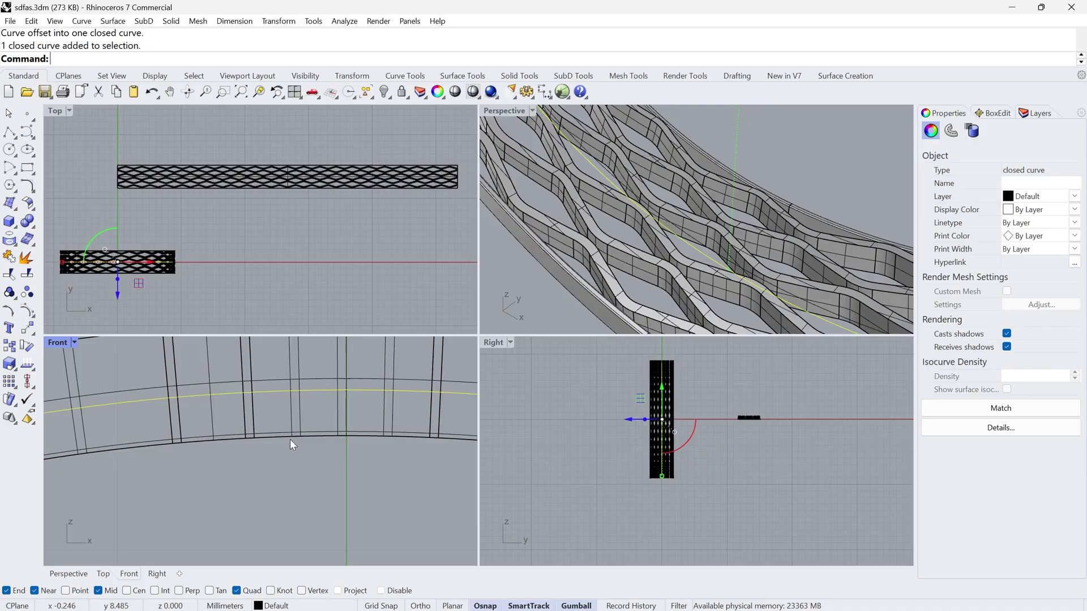
right_click_drag(685, 263, 720, 223)
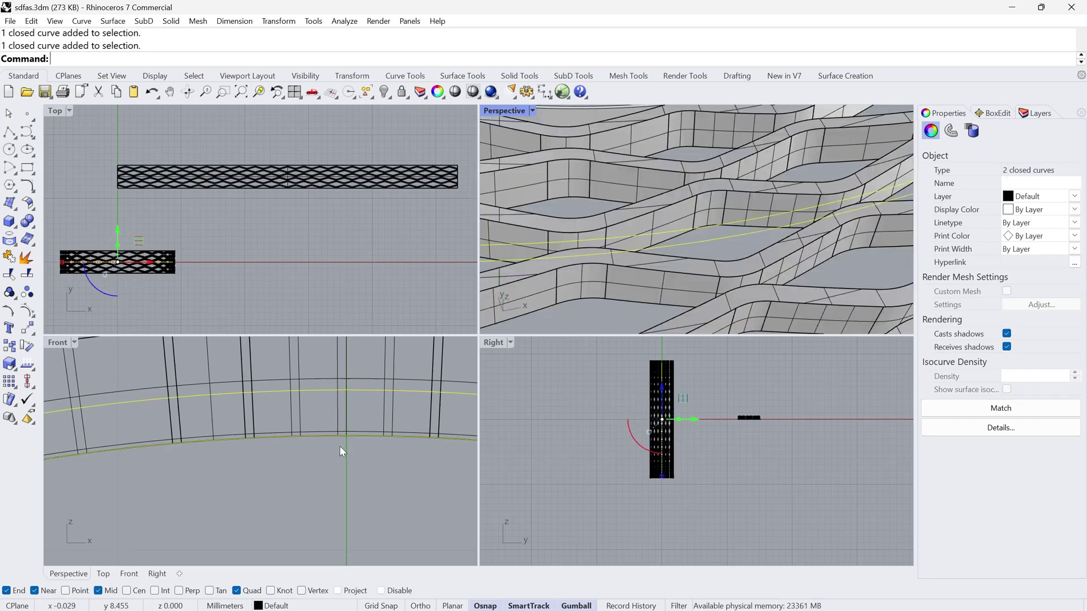
scroll(338, 441, "down", 8)
scroll(340, 438, "down", 2)
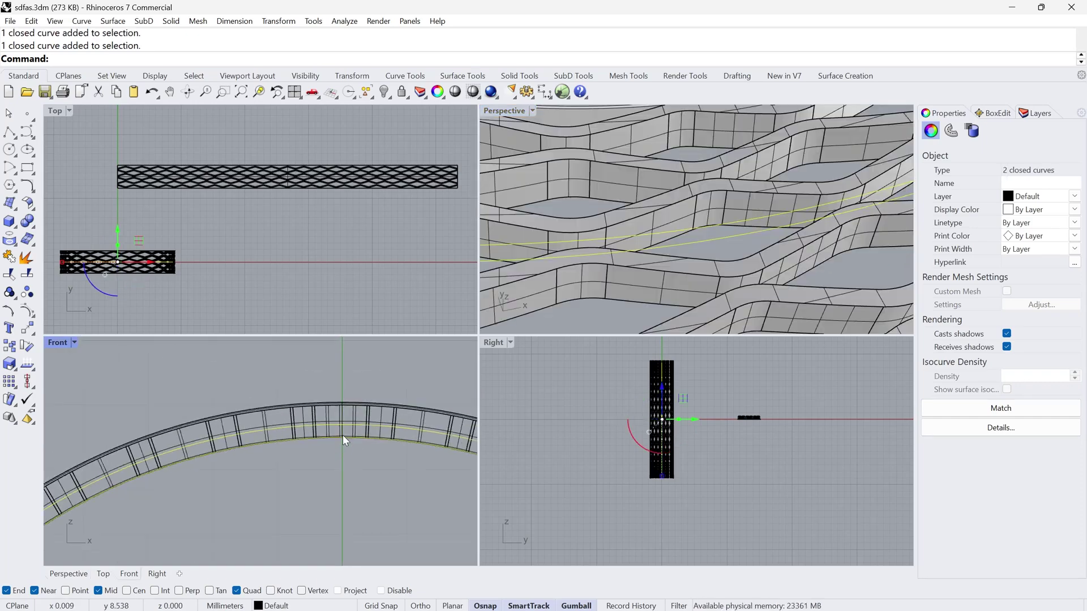
right_click_drag(648, 429, 643, 453)
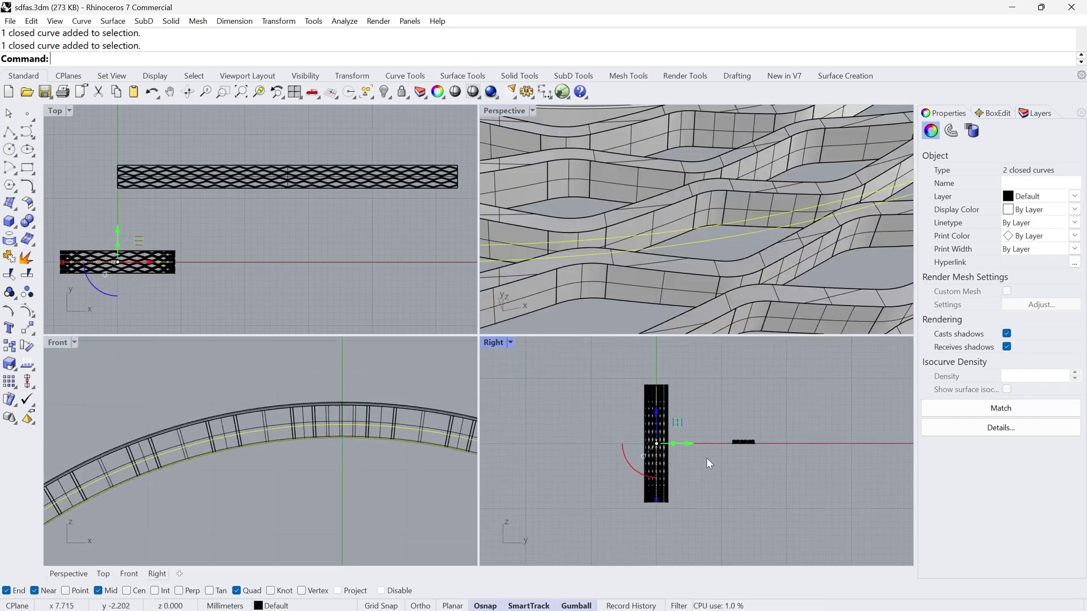
right_click(706, 458)
scroll(727, 311, "down", 3)
scroll(695, 204, "down", 5)
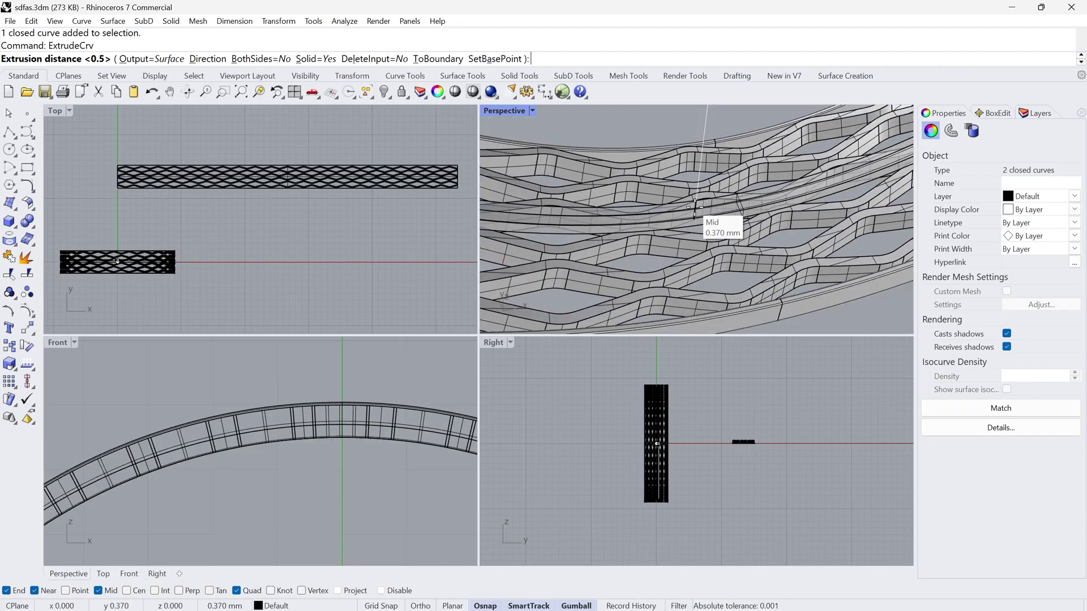
scroll(82, 254, "up", 4)
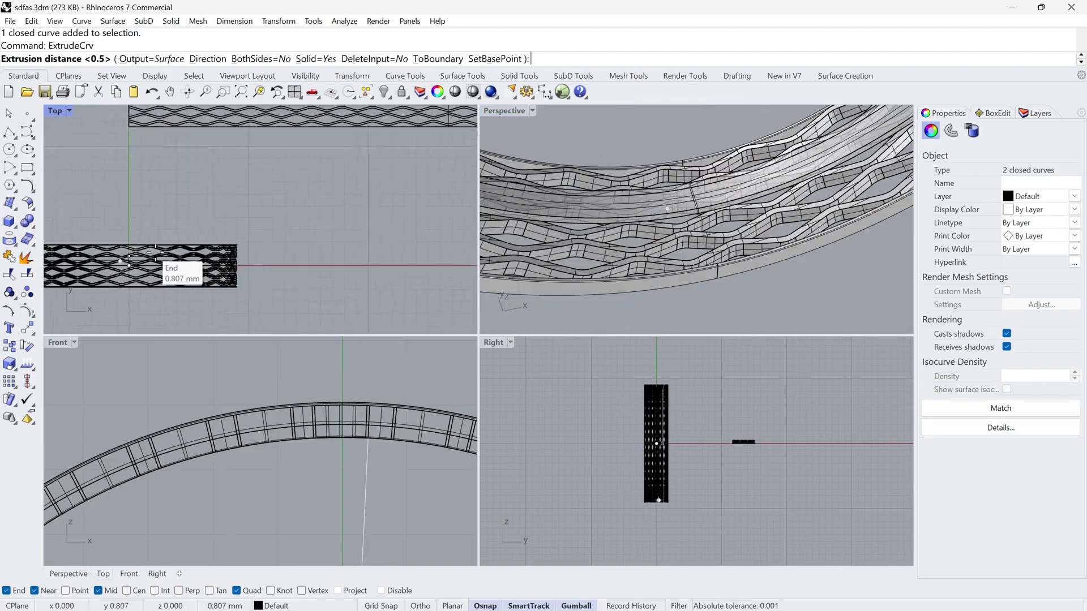
left_click(259, 59)
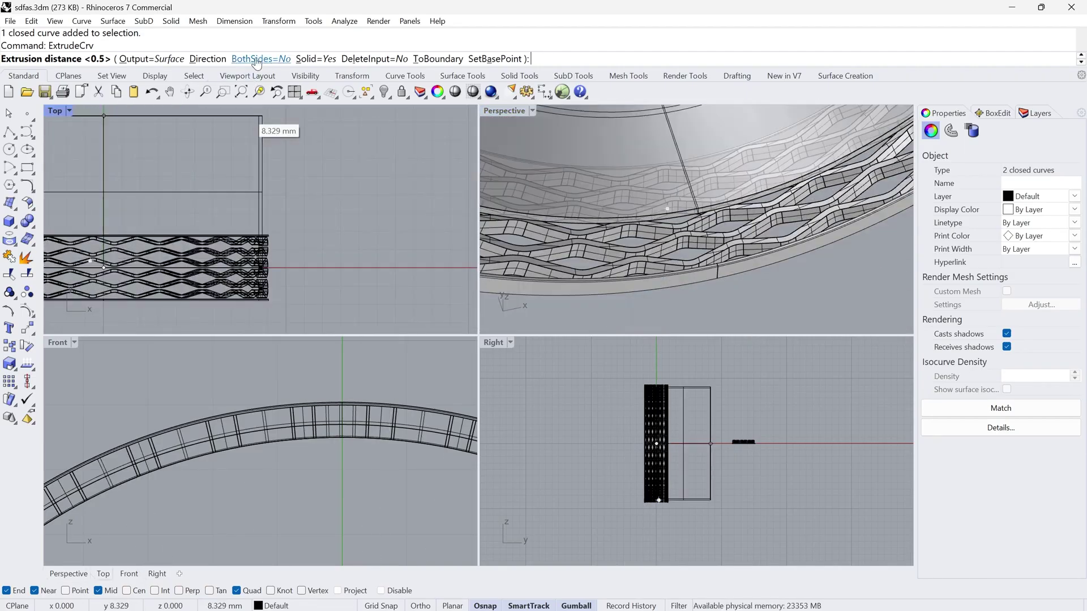
left_click(317, 60)
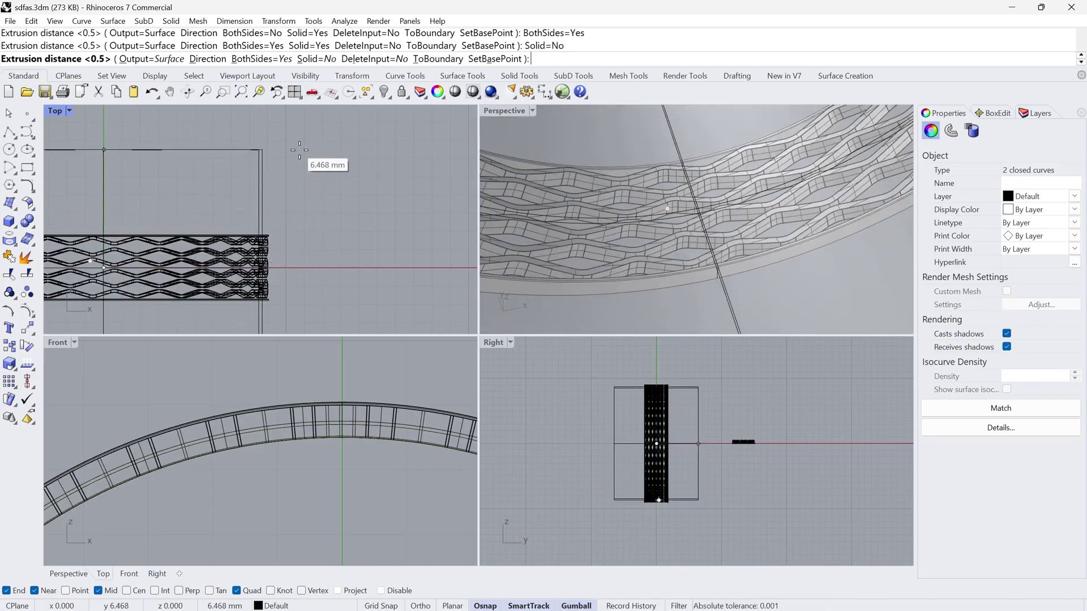
left_click(317, 60)
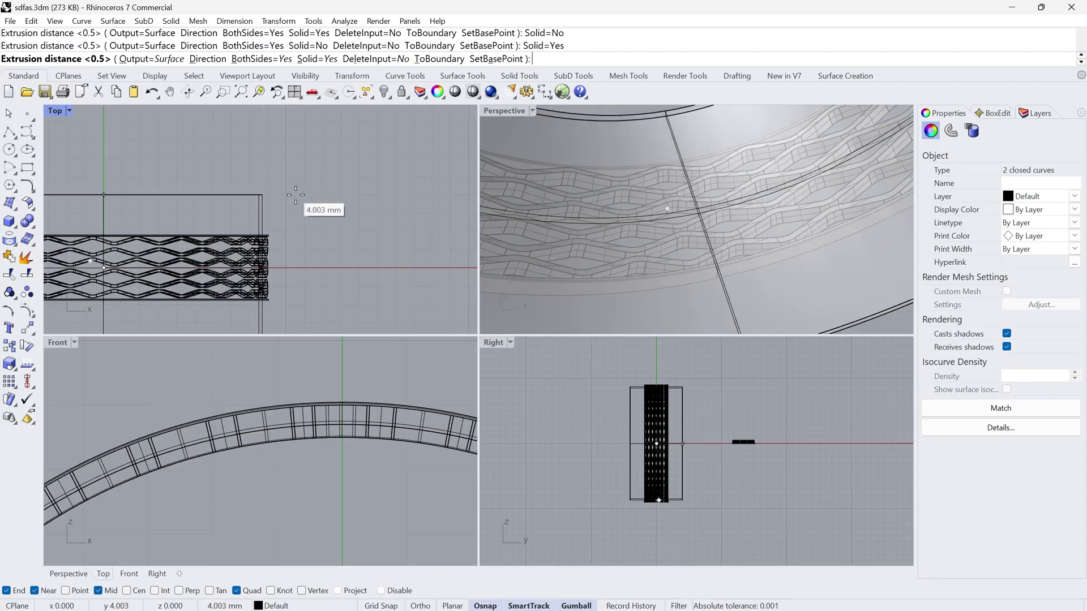
type("1.8")
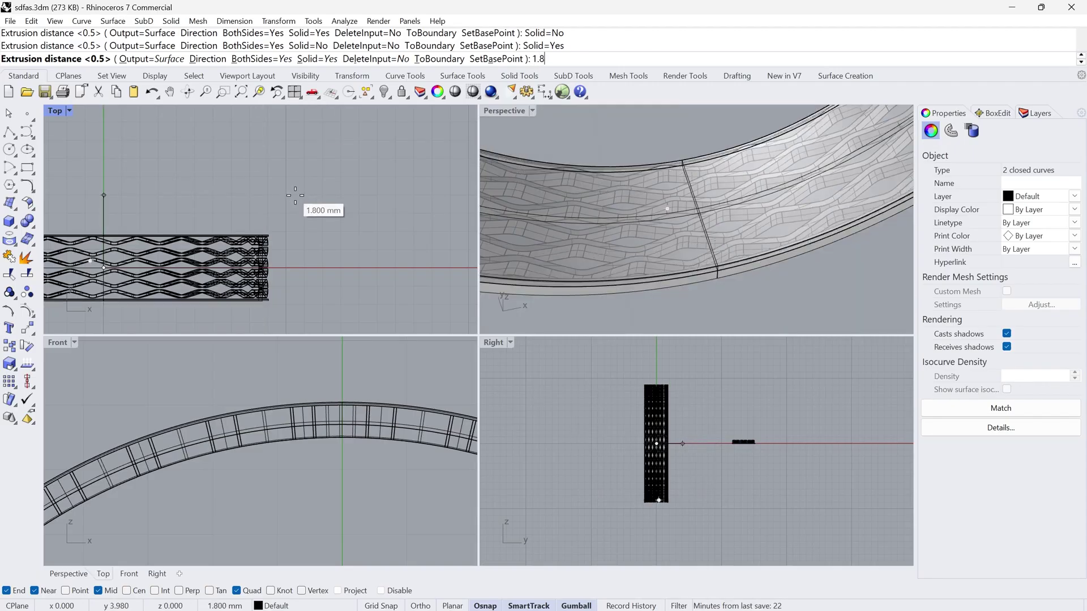
key("Return")
- Hide the flat lattice pattern with its curves and surface, leaving only the wrapped ring band displayed
right_click_drag(669, 293, 794, 267)
left_click(819, 267)
scroll(772, 255, "down", 3)
scroll(774, 257, "down", 5)
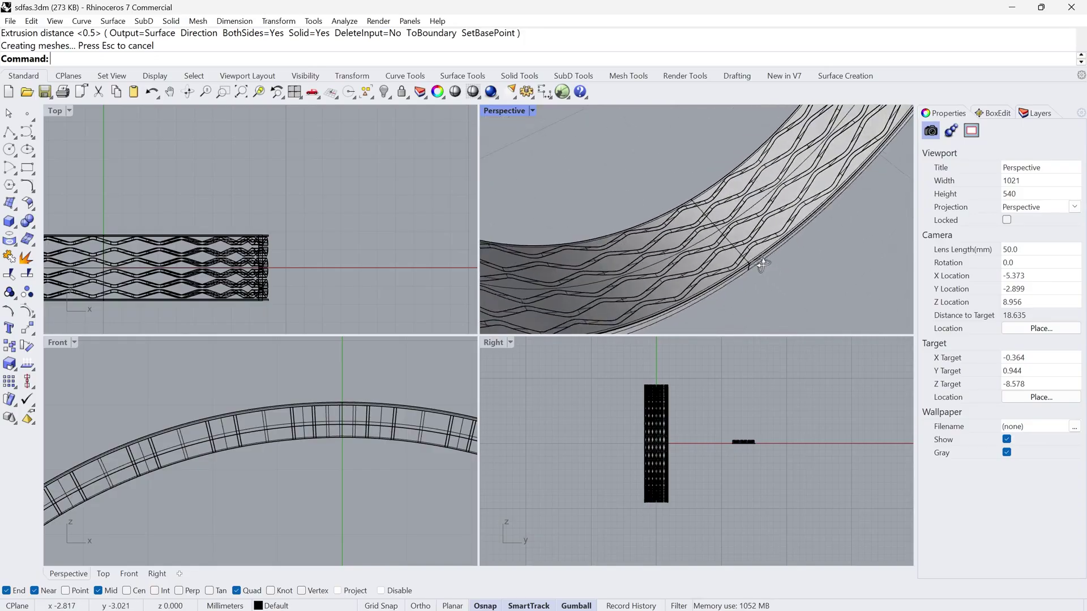
left_click(633, 128)
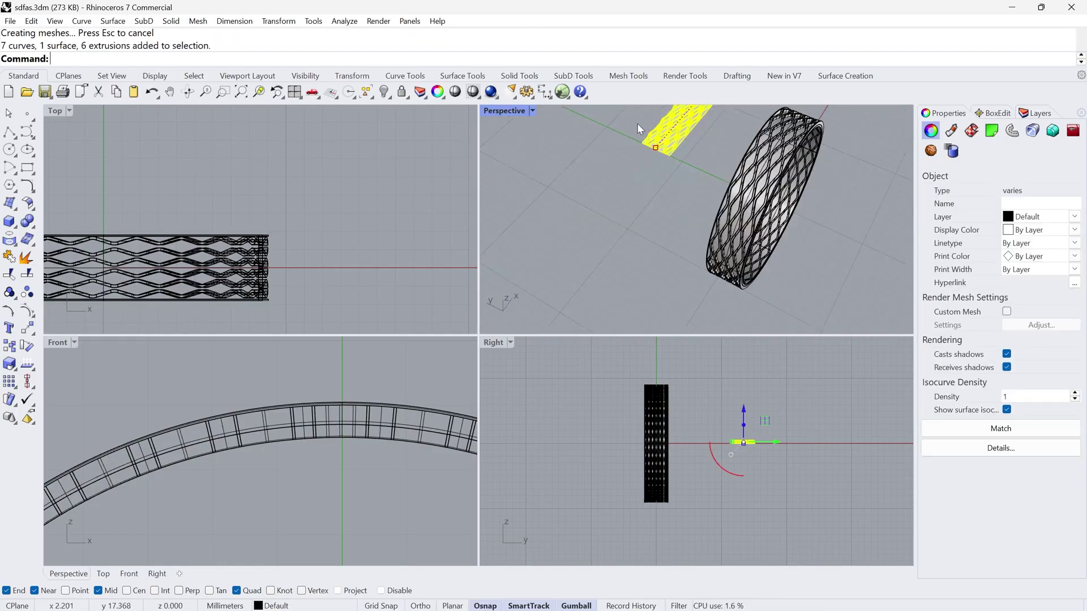
left_click(384, 93)
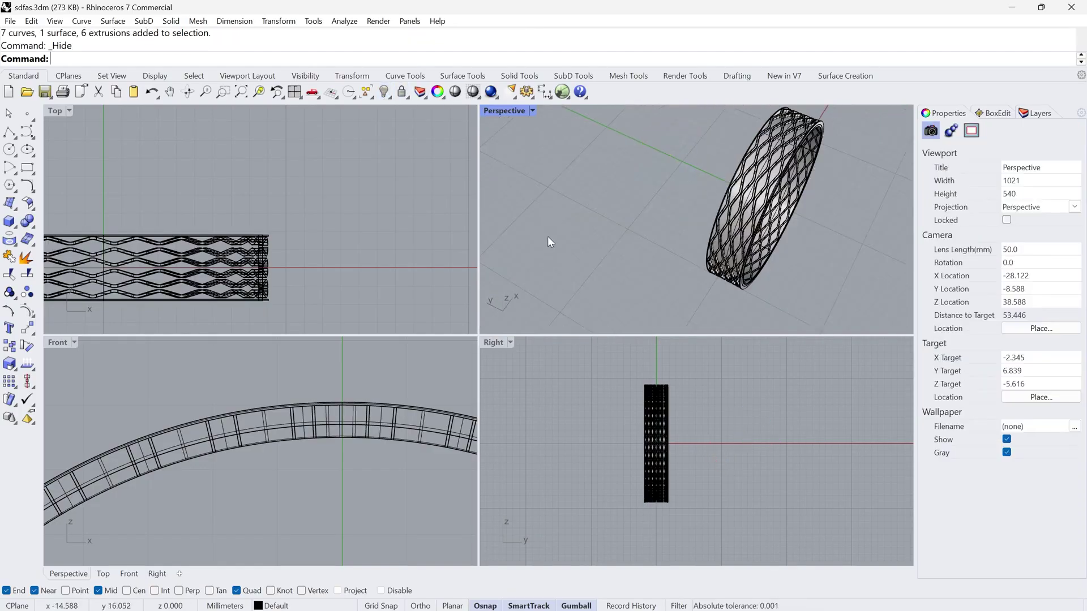
- Maximize the Perspective view and inspect the wavy lattice ring from several angles
double_click(499, 107)
scroll(503, 416, "up", 6)
right_click_drag(532, 348, 341, 229)
scroll(342, 230, "up", 4)
right_click_drag(493, 312, 621, 295)
scroll(526, 297, "down", 4)
scroll(542, 294, "down", 3)
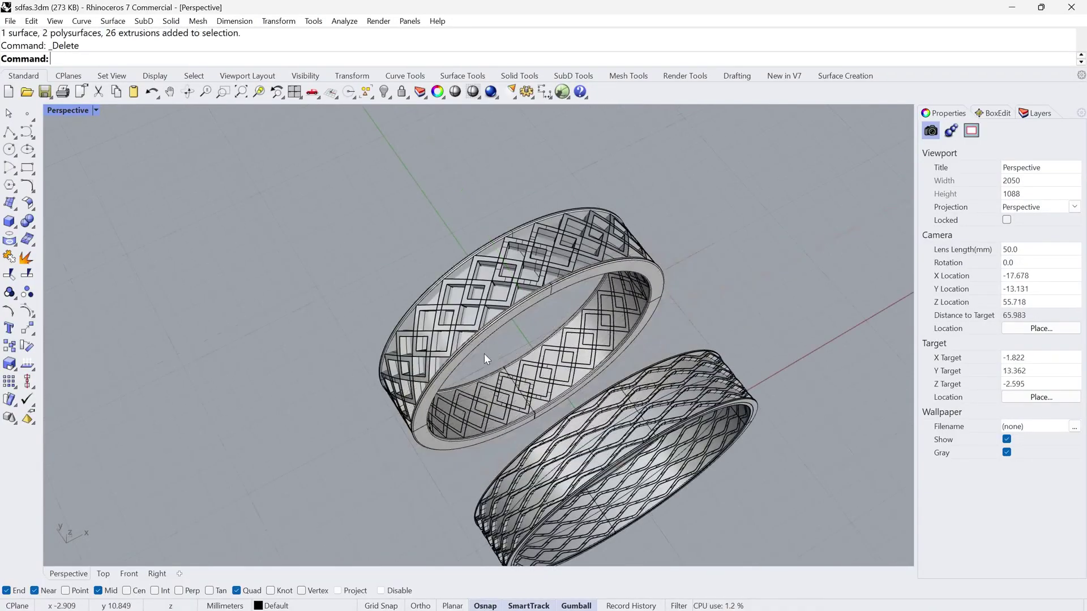
- Examine the diamond-pattern ring up close and compare its lattice and rims with the wavy lattice ring
right_click_drag(484, 353, 504, 354)
scroll(487, 305, "up", 4)
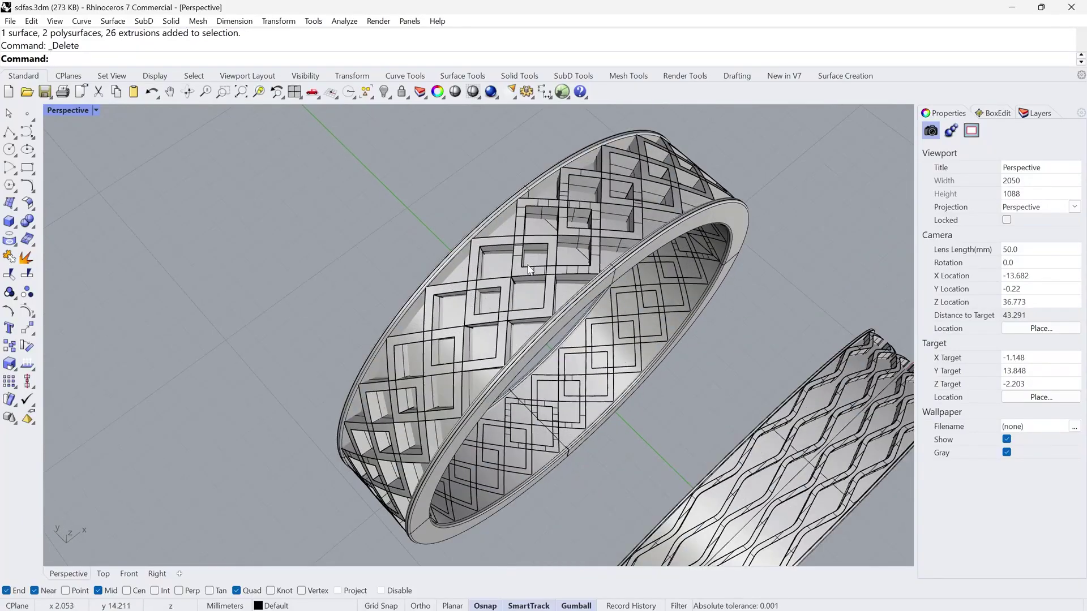
scroll(509, 250, "up", 4)
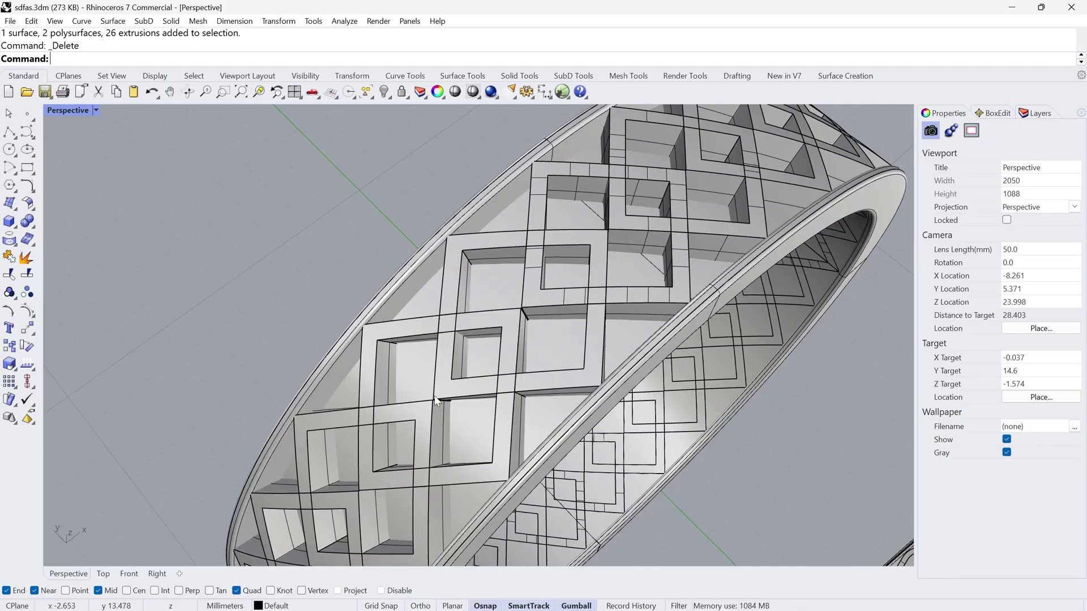
scroll(625, 212, "down", 6)
right_click_drag(612, 241, 510, 345)
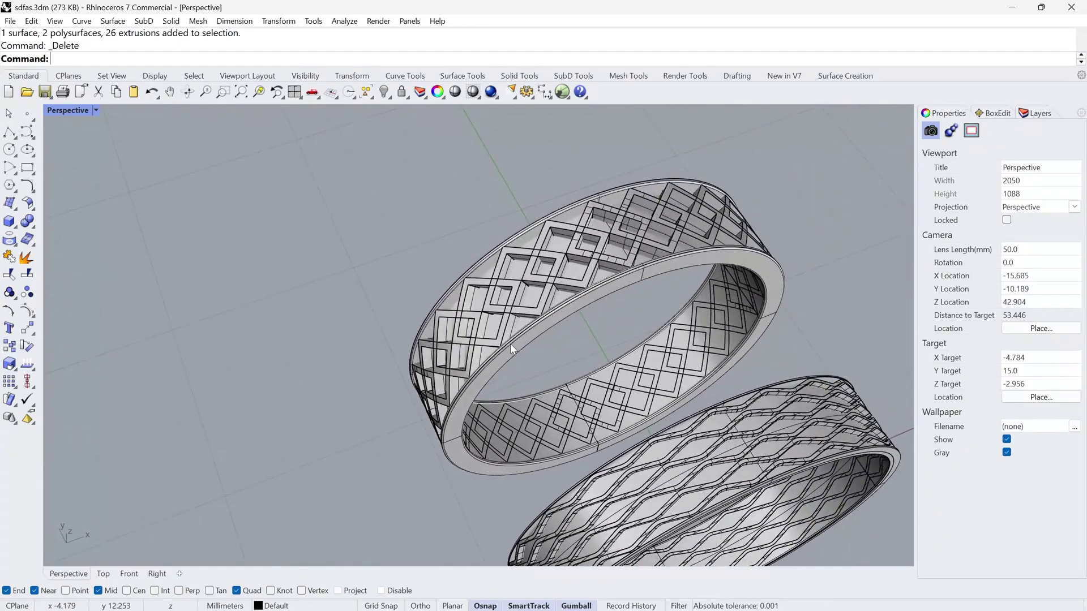
scroll(521, 334, "down", 4)
scroll(594, 411, "up", 8)
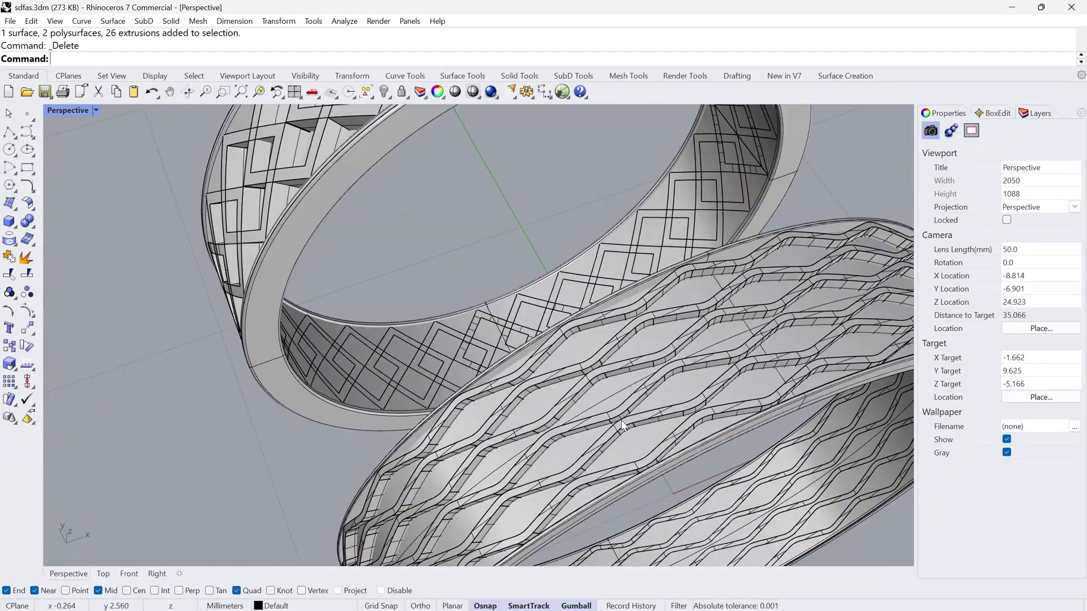
scroll(612, 417, "down", 4)
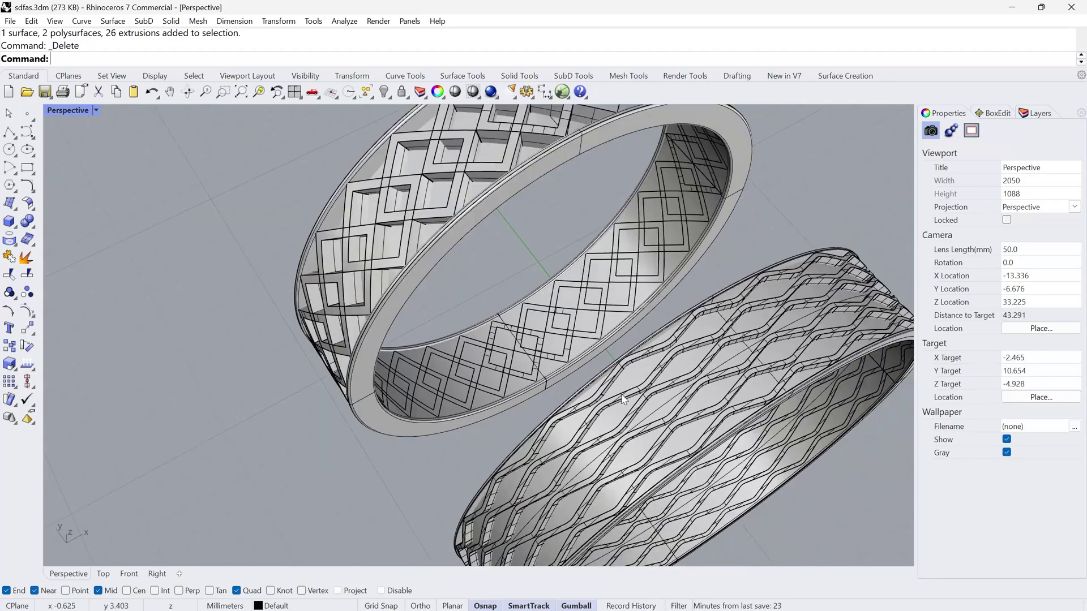
scroll(730, 402, "up", 4)
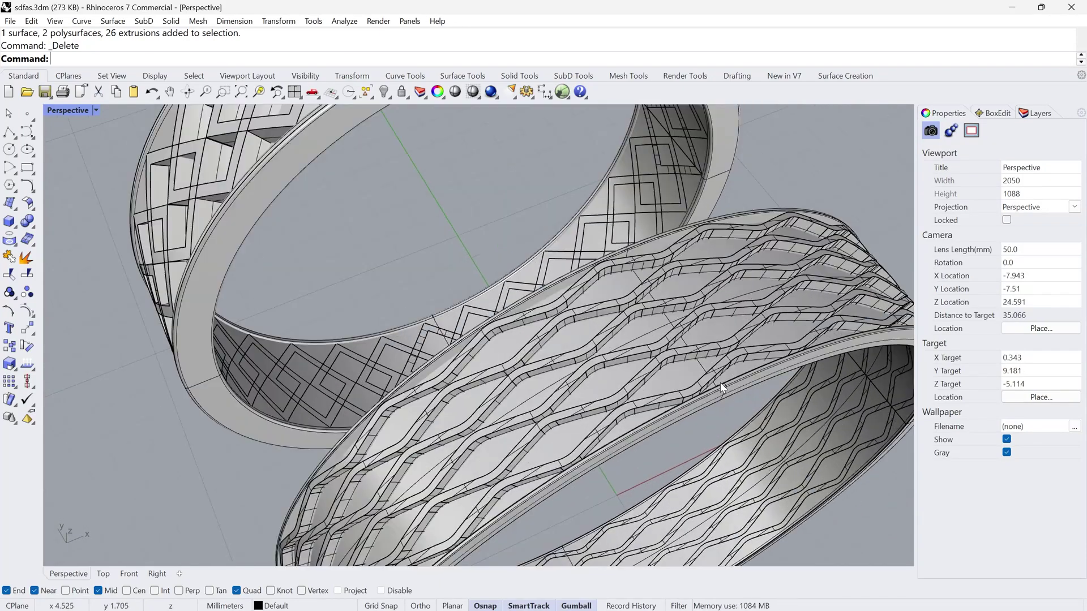
scroll(718, 381, "down", 8)
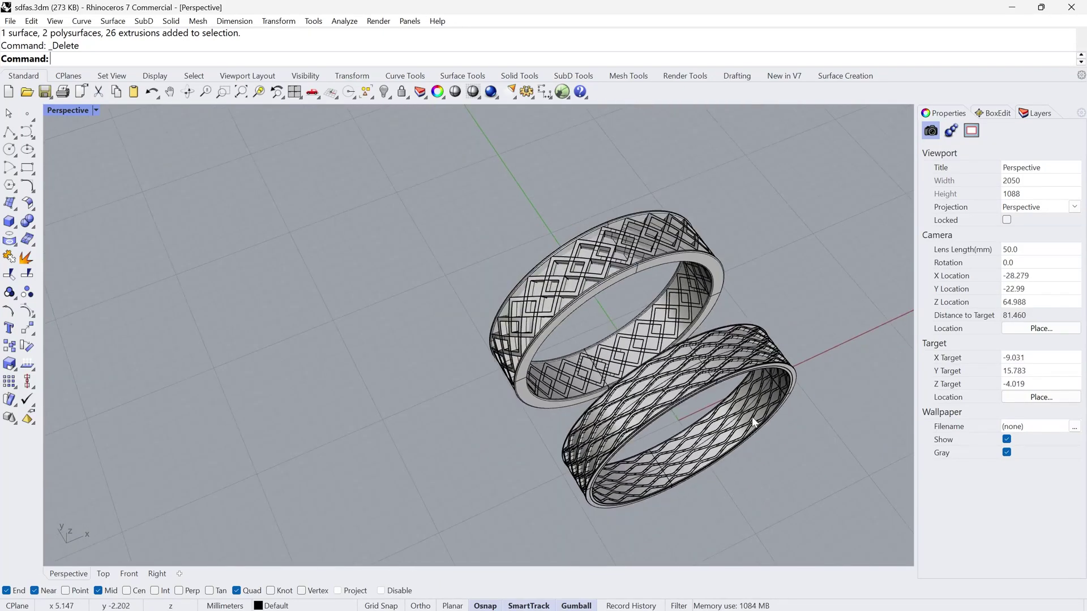
- Turn off the display of surface isocurves for all objects of both ring bands
left_click_drag(809, 502, 473, 228)
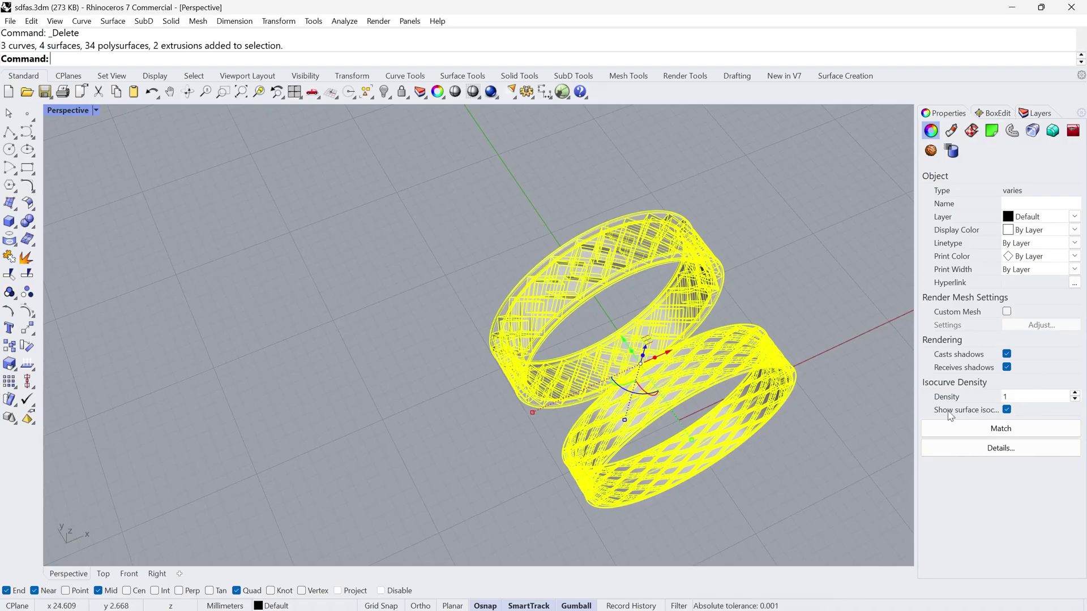
left_click(1007, 410)
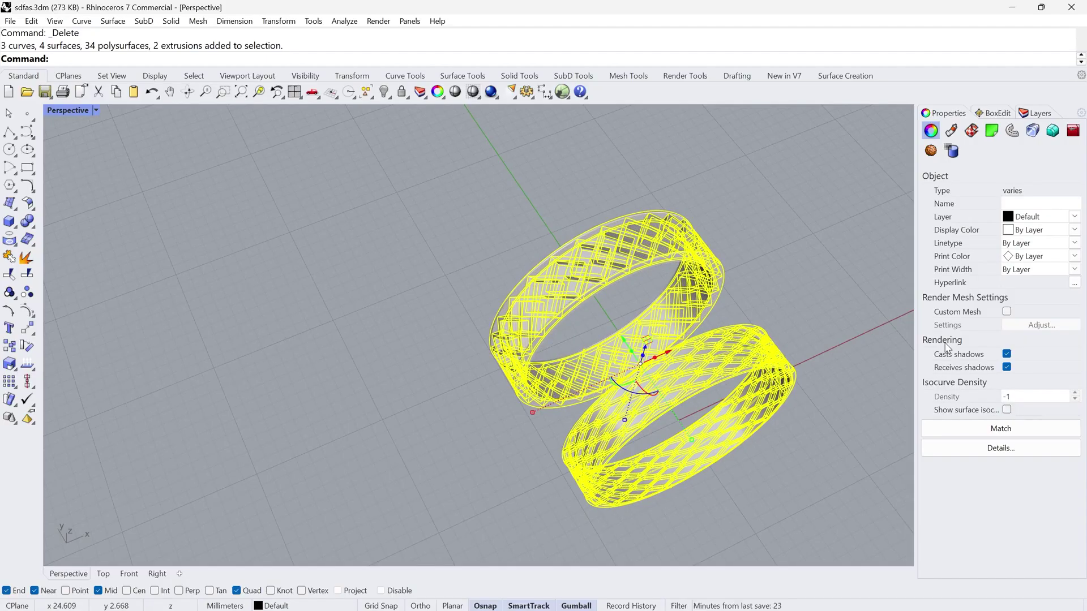
left_click(786, 263)
- Save the model with both rings to the existing file sdfas.3dm
right_click_drag(785, 263, 586, 337)
scroll(605, 333, "up", 6)
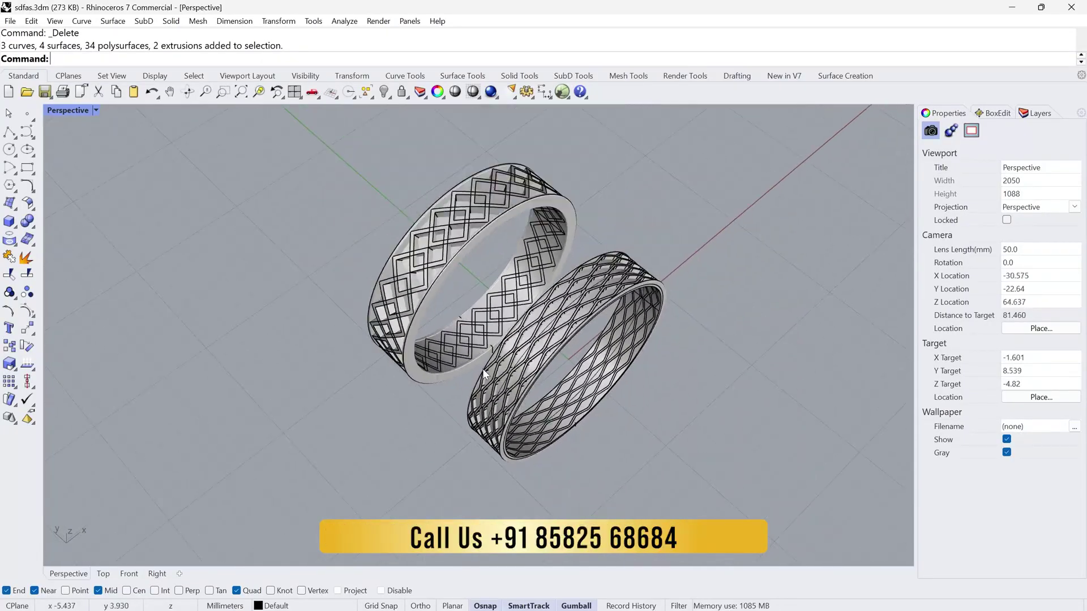
left_click(630, 367)
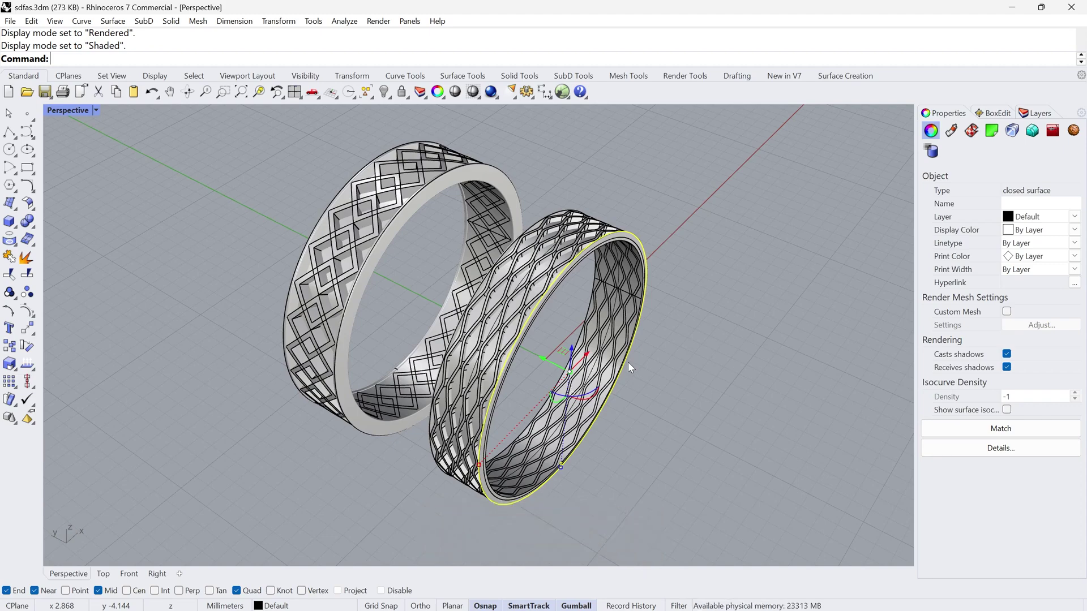
key("ctrl+s")
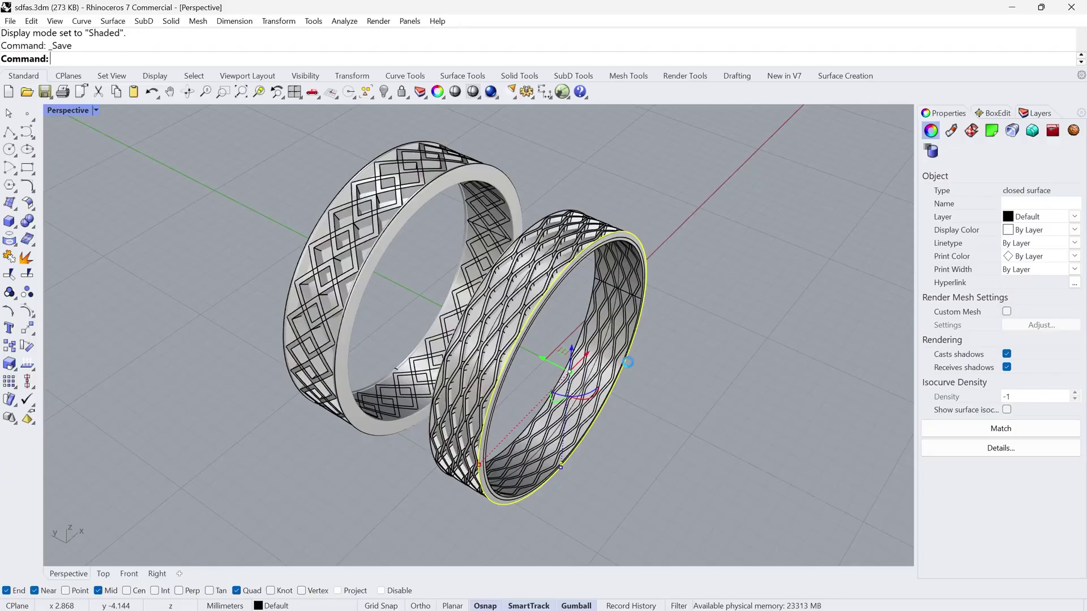